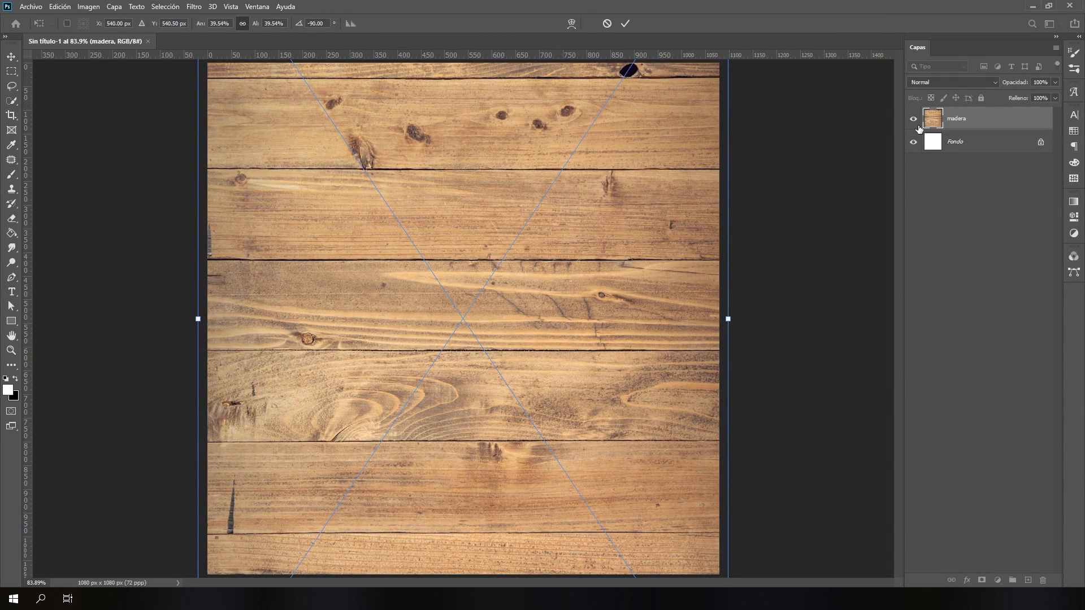
- Commit the placed madera wood image, shift it slightly up on the canvas, and lock its layer
key("Return")
left_click_drag(650, 385, 648, 350)
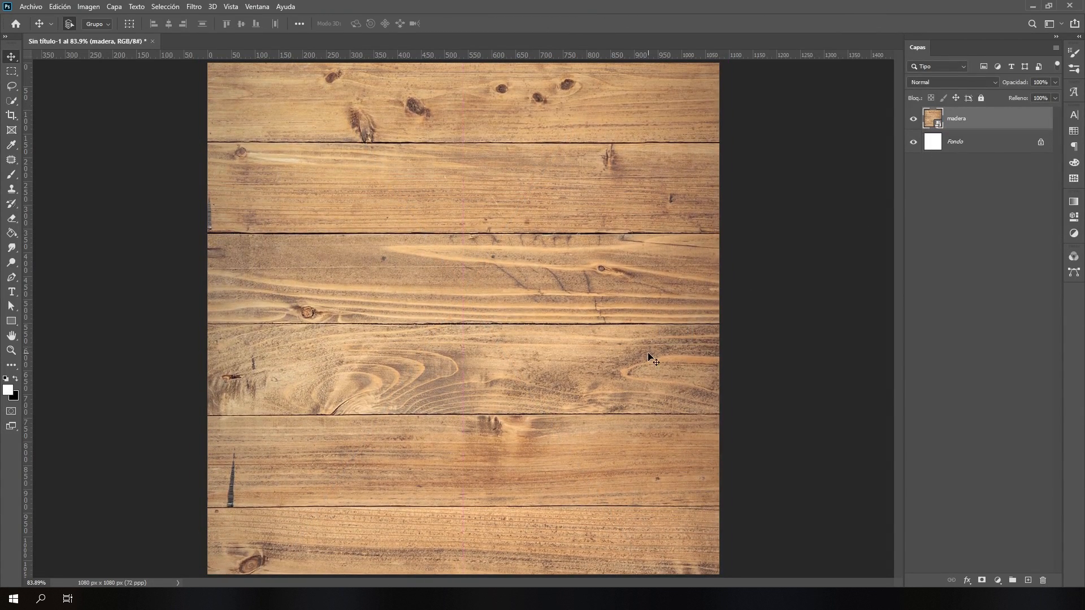
left_click(982, 98)
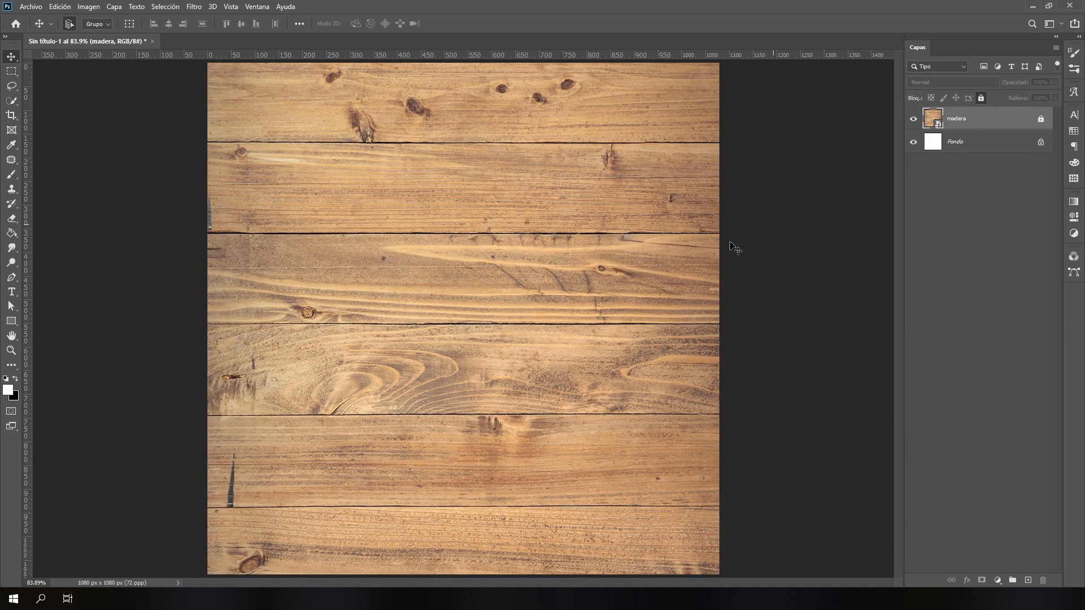
- Bring the plato image from the Materiales folder in File Explorer into the Photoshop document, over the lower-right half of the wood background
key("alt+Tab")
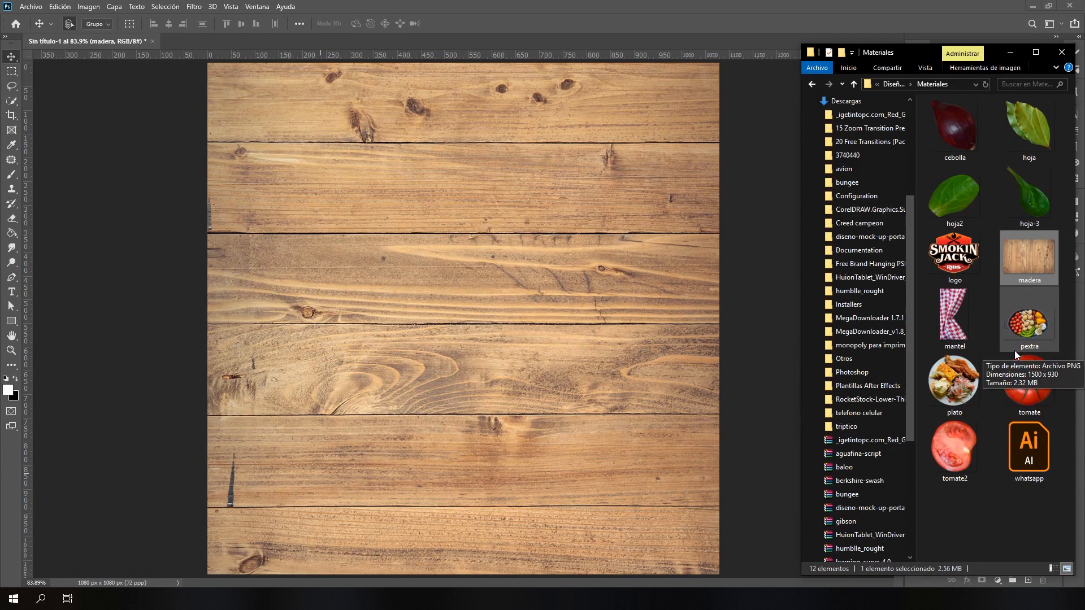
left_click(954, 394)
left_click_drag(954, 394, 485, 333)
left_click_drag(487, 292, 558, 311)
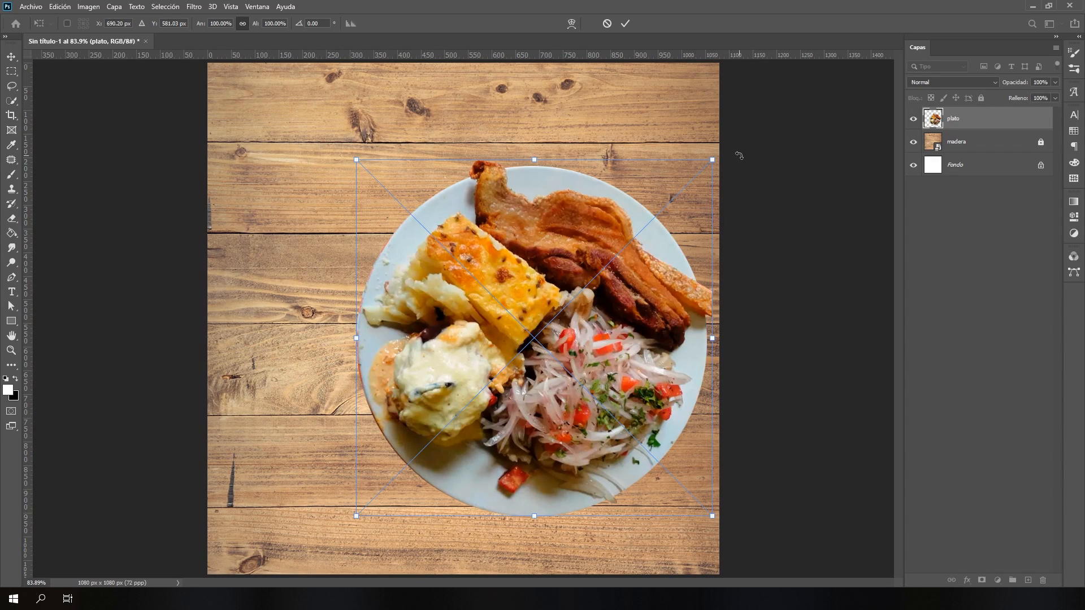
- Rotate the plate to about -86°, shrink it, and commit it in the lower-right part of the canvas
left_click_drag(739, 155, 329, 109)
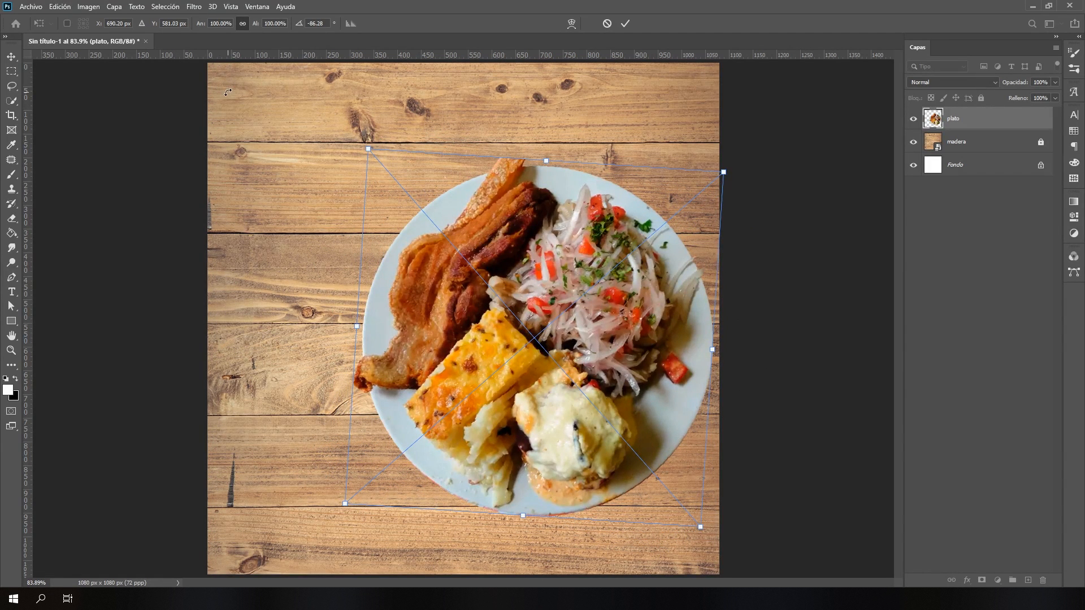
mouse_move(461, 252)
left_mouse_down()
mouse_move(474, 263)
mouse_move(451, 265)
left_mouse_up()
left_click_drag(357, 162, 418, 264)
left_click_drag(592, 411, 594, 399)
key("Return")
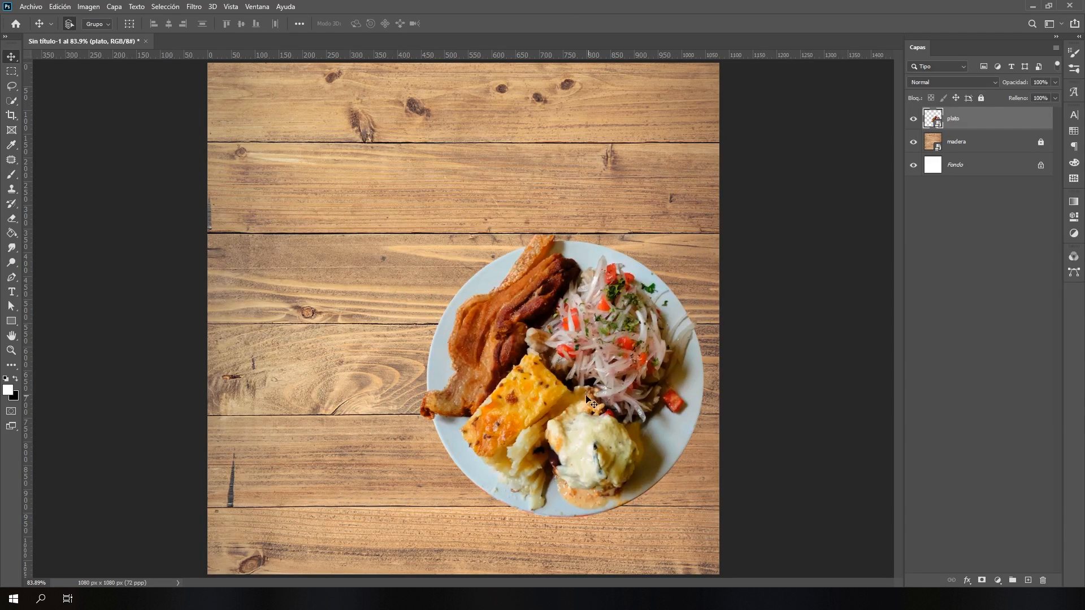
- Place the mantel image from the Materiales folder and rotate it so the tablecloth covers the canvas's lower-right corner
key("alt+Tab")
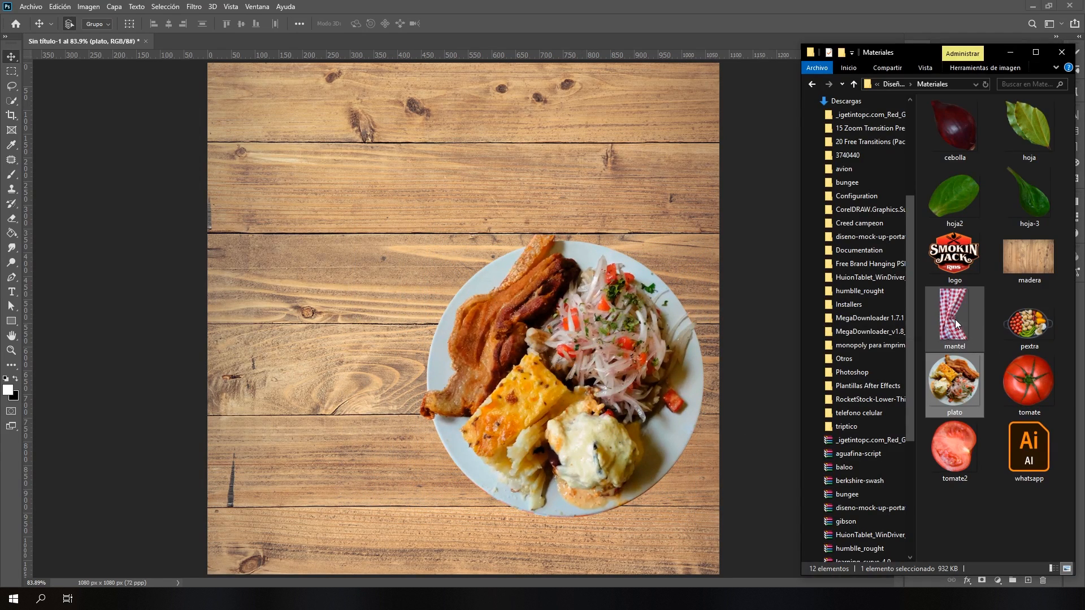
left_click_drag(955, 317, 583, 307)
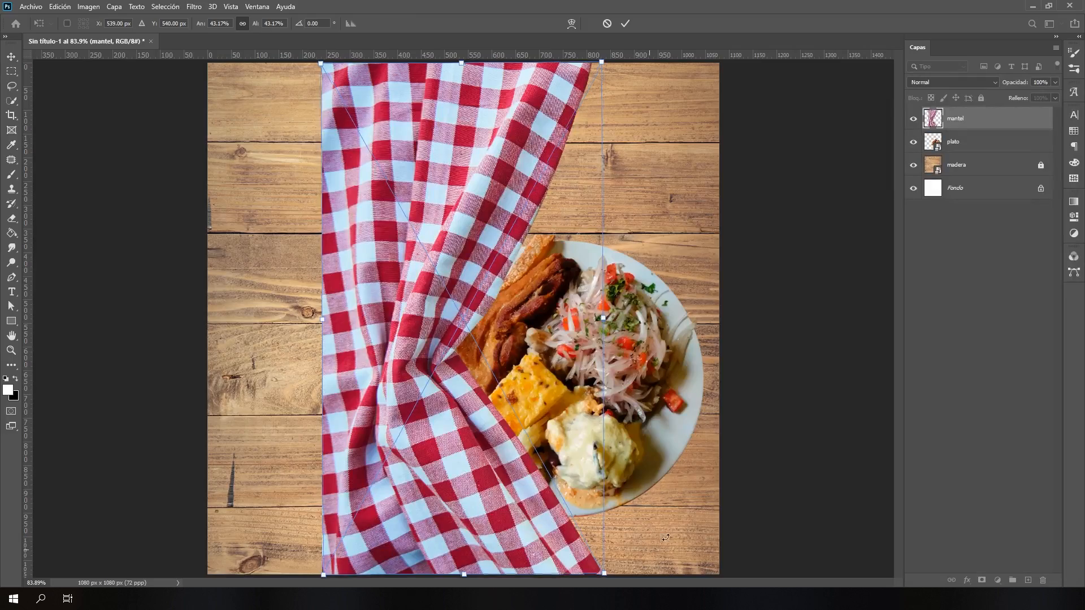
left_click_drag(647, 550, 558, 119)
left_click_drag(623, 312, 692, 534)
left_click_drag(696, 310, 720, 196)
left_click_drag(671, 421, 732, 413)
key("Return")
- Reorder the mantel layer below plato and shift the plate slightly down and left over the tablecloth
left_click_drag(963, 119, 963, 152)
left_click_drag(644, 399, 616, 422)
- Place the cebolla, hoja, hoja2, hoja-3, pextra, tomate and tomate2 images from the Materiales folder into the document together
key("alt+Tab")
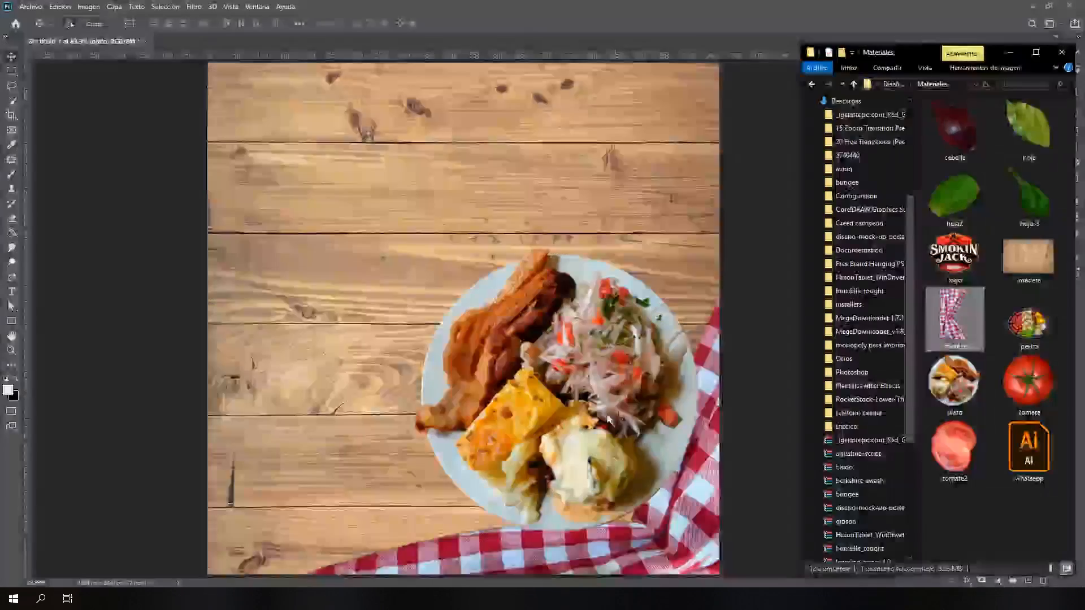
left_click(1021, 125, "ctrl")
left_click(1029, 195, "ctrl")
left_click(959, 198, "ctrl")
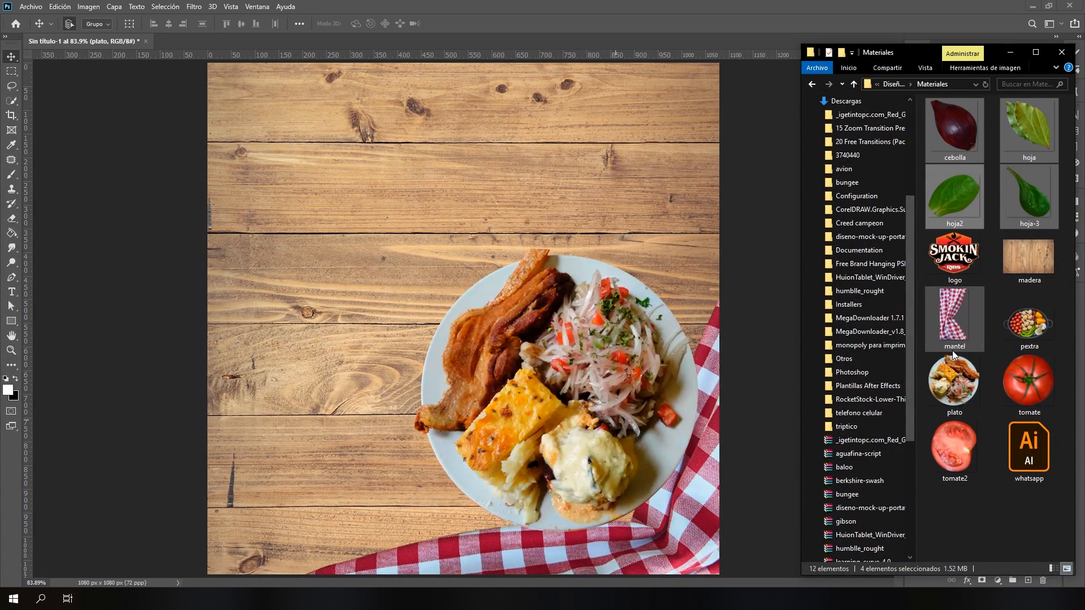
left_click(1027, 323, "ctrl")
left_click(1025, 373, "ctrl")
left_click(954, 446, "ctrl")
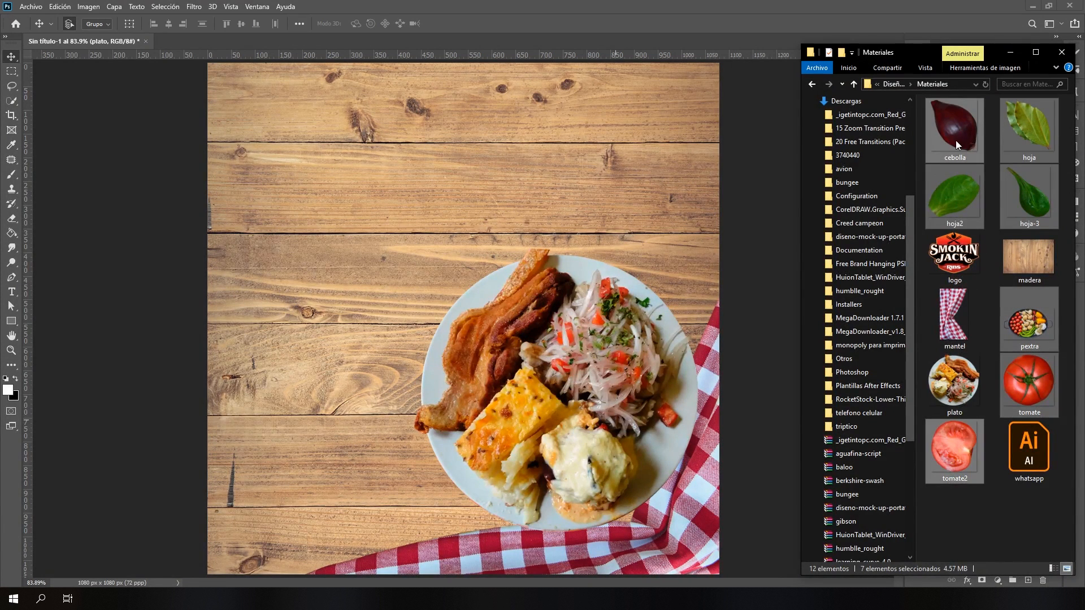
left_click_drag(958, 135, 362, 157)
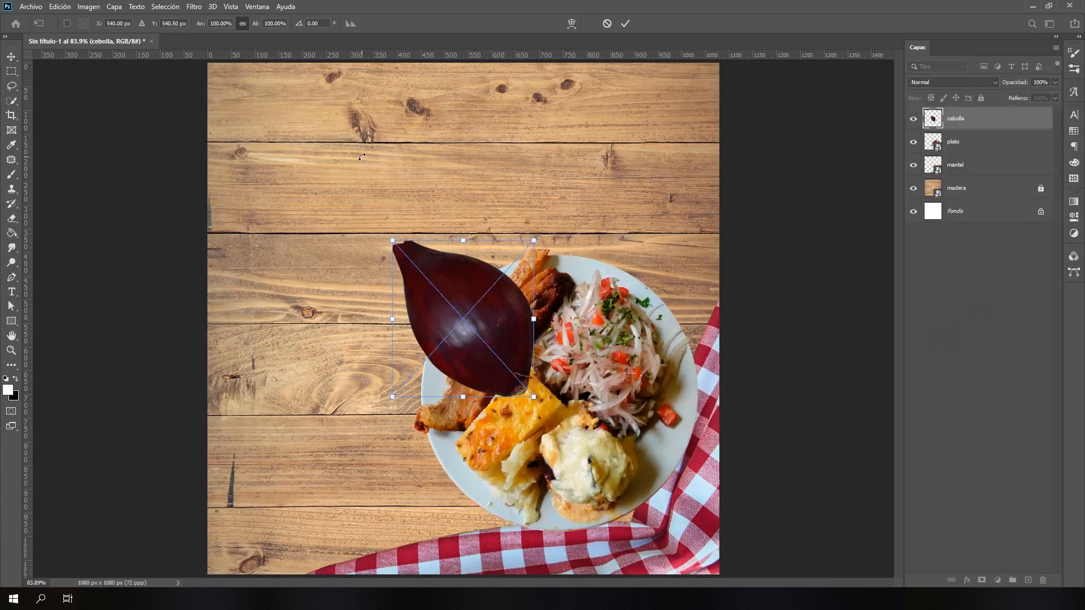
- Scale the cebolla image to about 36%, rotate it upright, and place it at the canvas's upper edge, right of centre
left_click_drag(445, 305, 422, 221)
left_click_drag(510, 314, 625, 114)
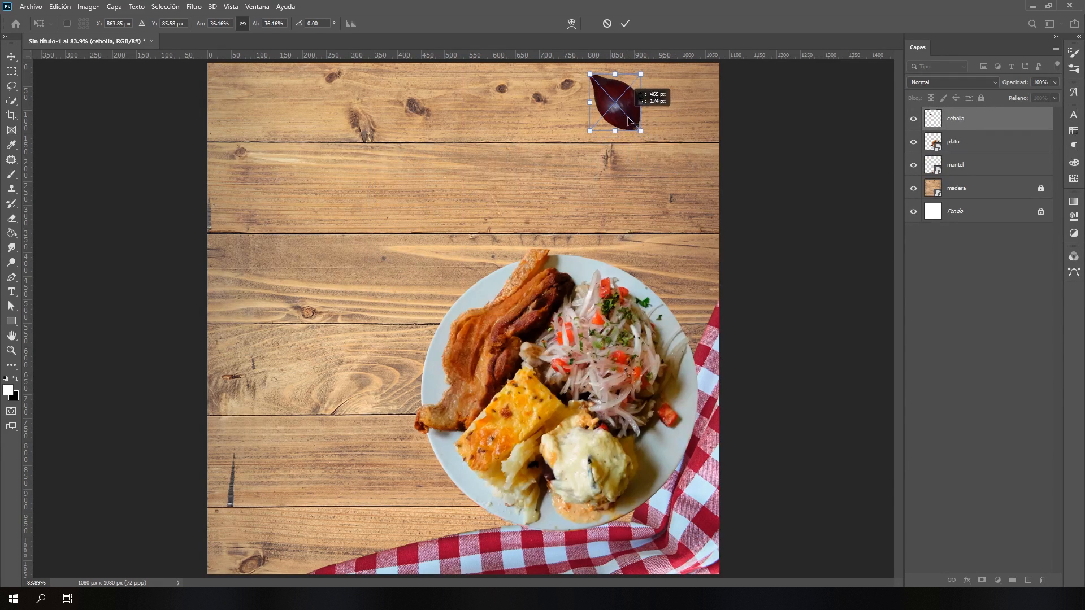
left_click_drag(702, 157, 640, 183)
left_click_drag(617, 111, 606, 91)
key("Return")
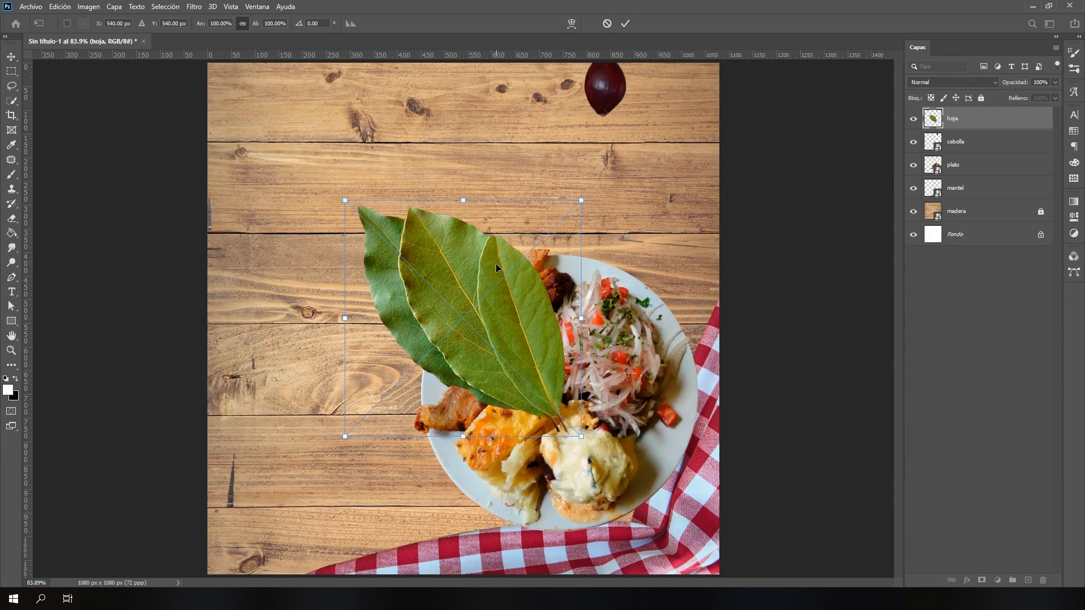
- Shrink the hoja leaves and place them partly beyond the canvas's right edge, just above the tablecloth
left_click_drag(496, 264, 529, 209)
left_click_drag(598, 154, 714, 281)
left_click_drag(740, 323, 714, 279)
left_click(626, 24)
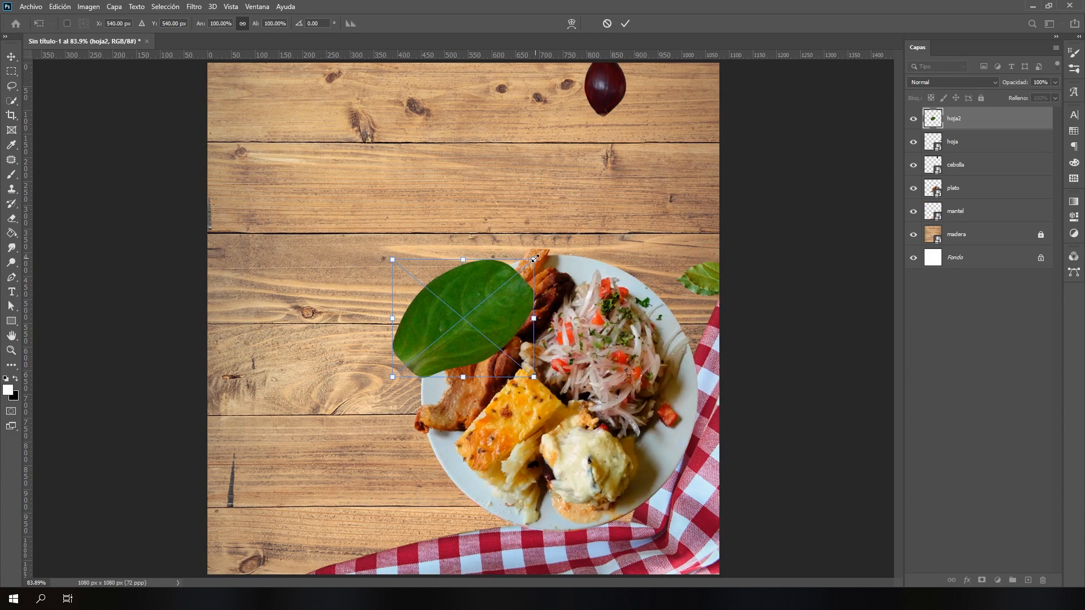
- Scale the hoja2 leaf to about 20% and place it just above the plate
left_click_drag(534, 259, 402, 311)
left_click_drag(420, 365, 603, 227)
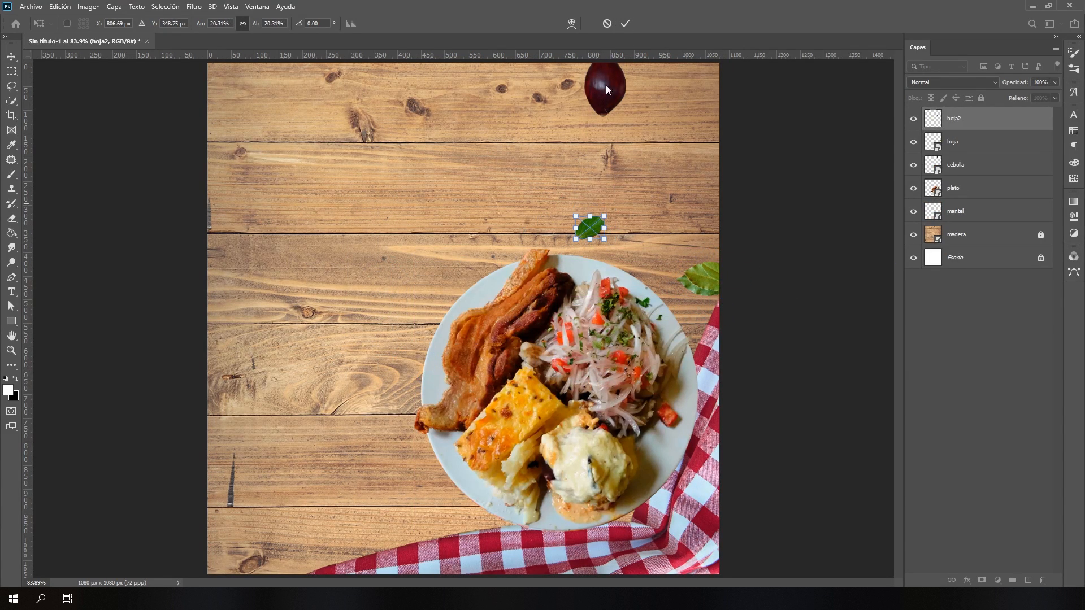
left_click(625, 24)
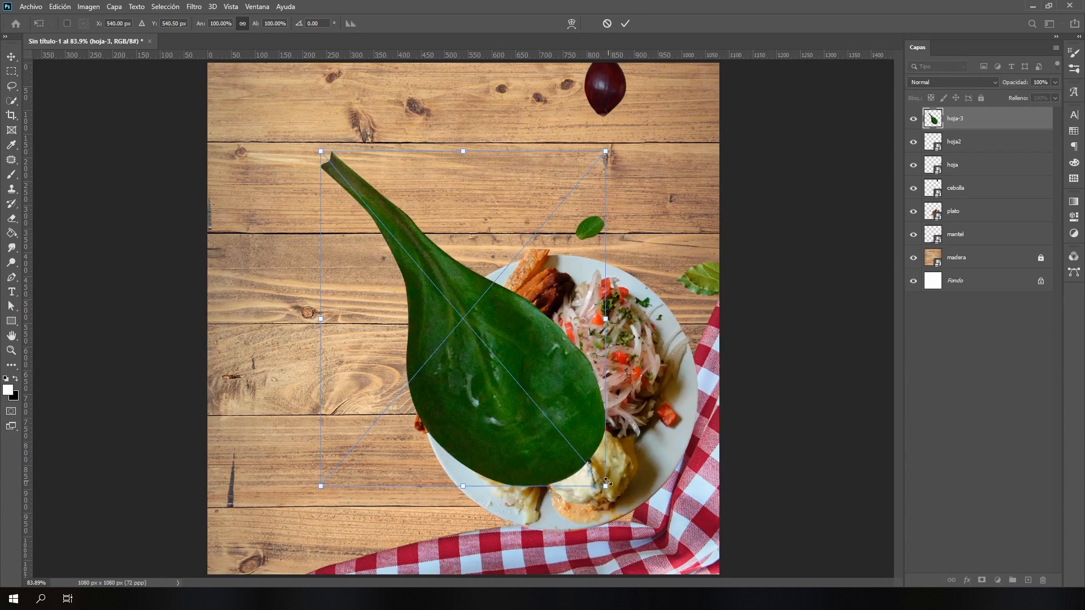
- Shrink the hoja-3 leaf and place it at the canvas's upper edge, left of the onion
left_click_drag(605, 484, 388, 228)
left_click_drag(368, 205, 453, 102)
key("Return")
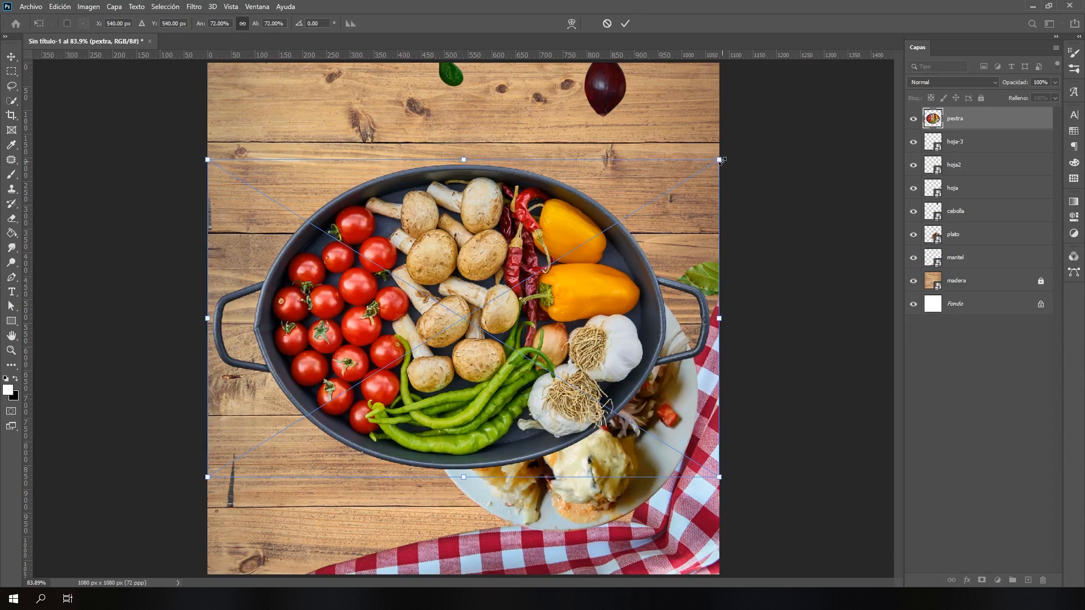
- Scale the pextra vegetable pan to about 38%, rotate it about 109°, and place it partly outside the lower-left corner
left_click_drag(722, 161, 367, 468)
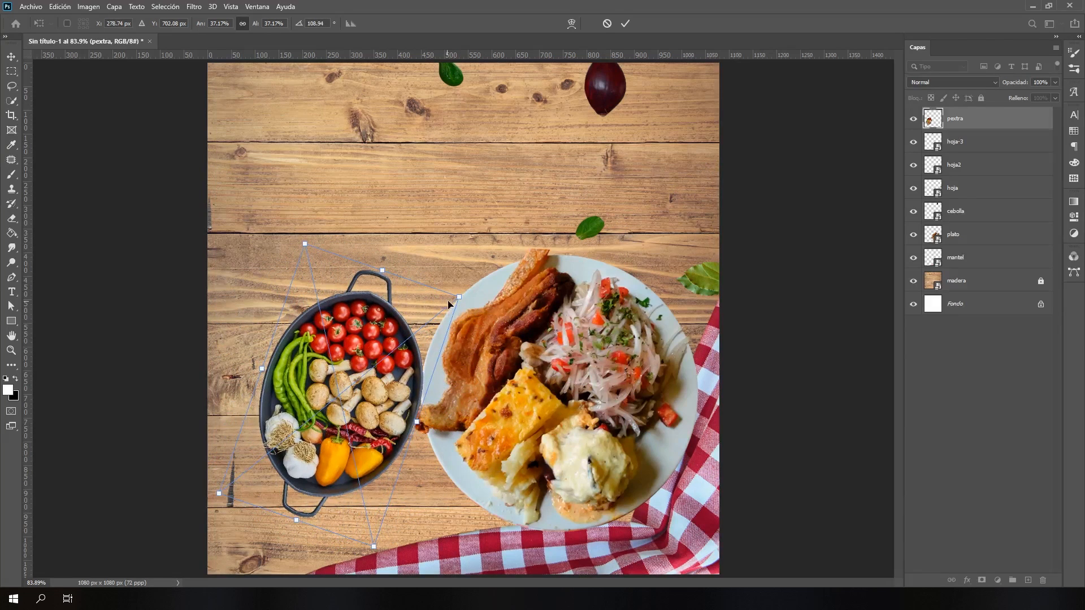
left_click_drag(458, 298, 497, 269)
left_click_drag(354, 389, 223, 502)
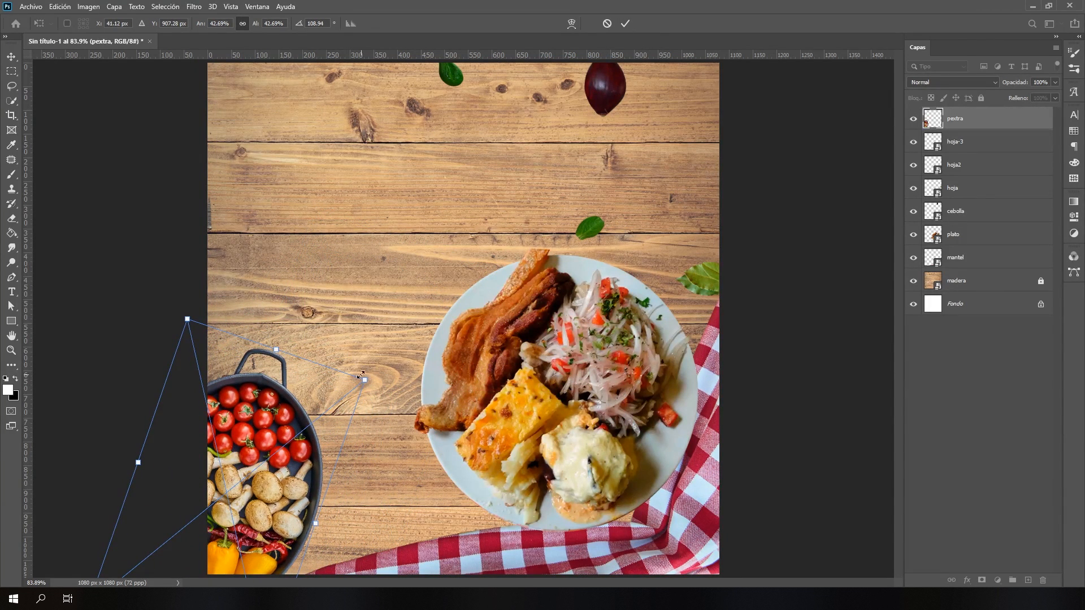
left_click_drag(365, 380, 334, 404)
left_click_drag(271, 479, 273, 473)
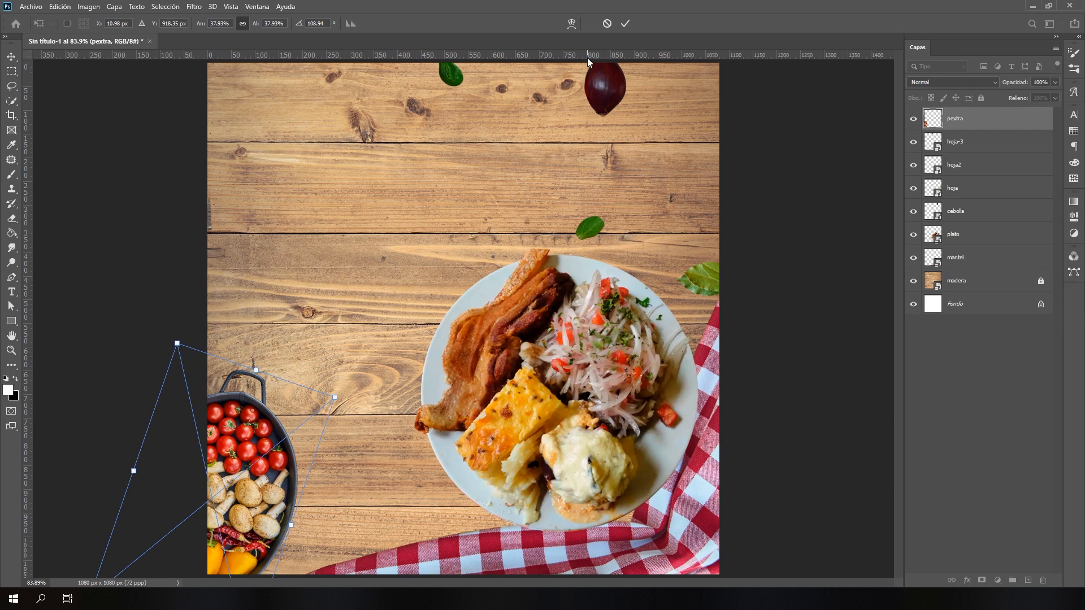
left_click(625, 23)
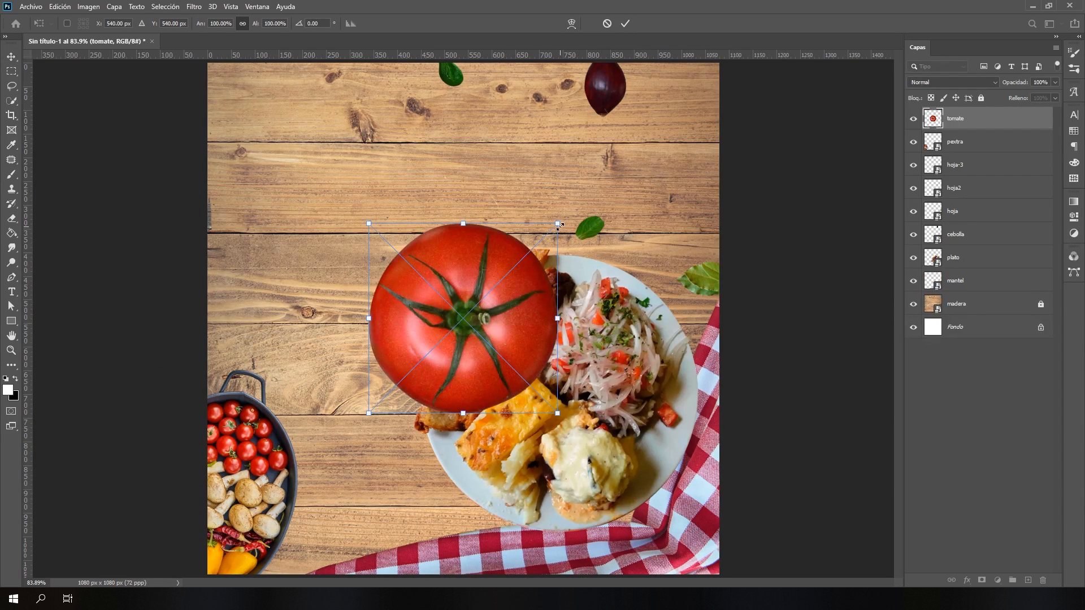
- Shrink the whole tomate image and place it to the lower right of the onion
left_click_drag(558, 224, 667, 139)
left_click(625, 23)
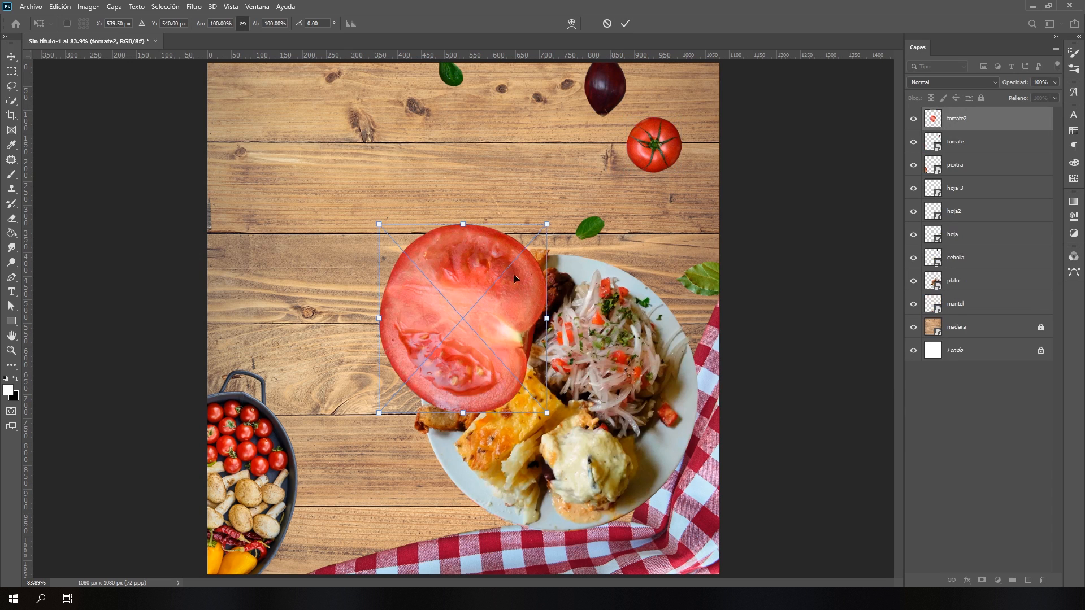
- Shrink the tomate2 slice, set it partly beyond the upper-right edge of the canvas, and fine-tune both tomatoes' positions
left_click_drag(546, 224, 452, 330)
left_click_drag(408, 370, 660, 157)
left_click_drag(704, 199, 660, 123)
key("Return")
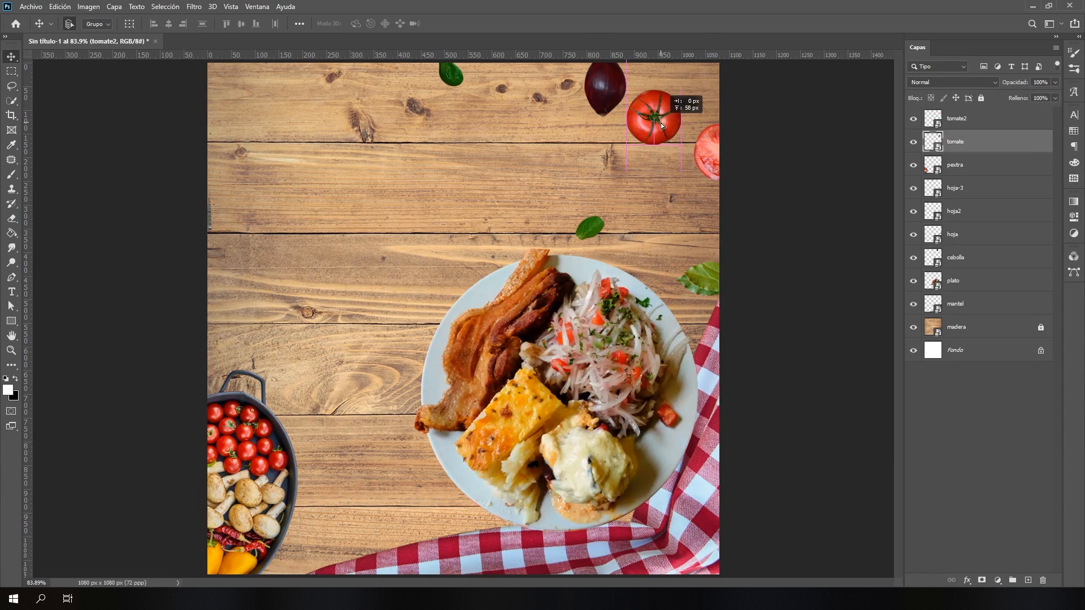
left_click_drag(706, 153, 707, 170)
left_click_drag(660, 122, 668, 134)
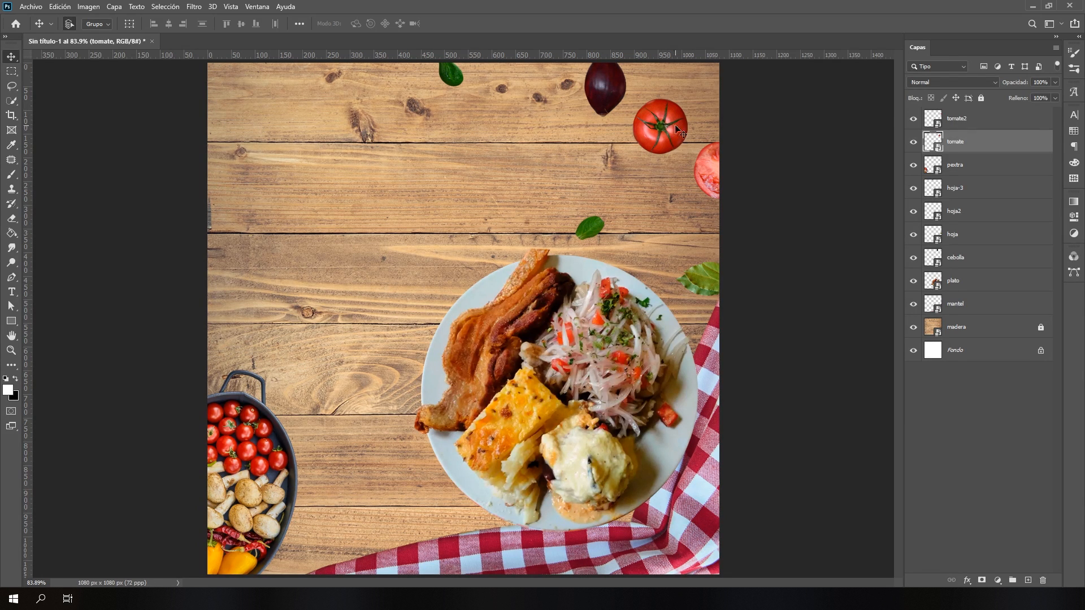
- Convert the seven ingredient layers from tomate2 down to cebolla into one smart object and check it by toggling its visibility
left_click(995, 118)
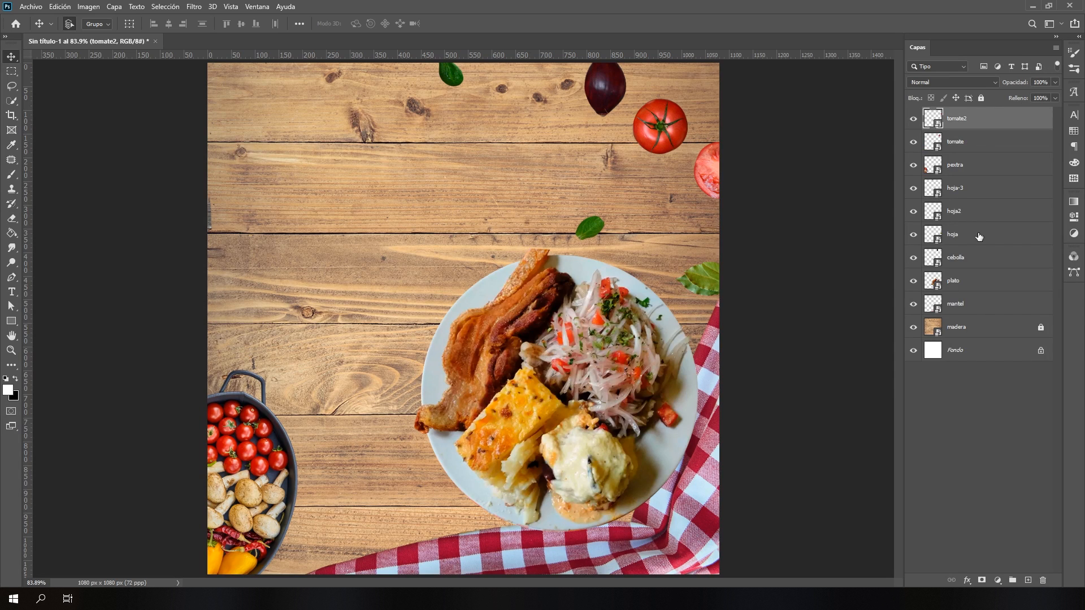
left_click(971, 263, "shift")
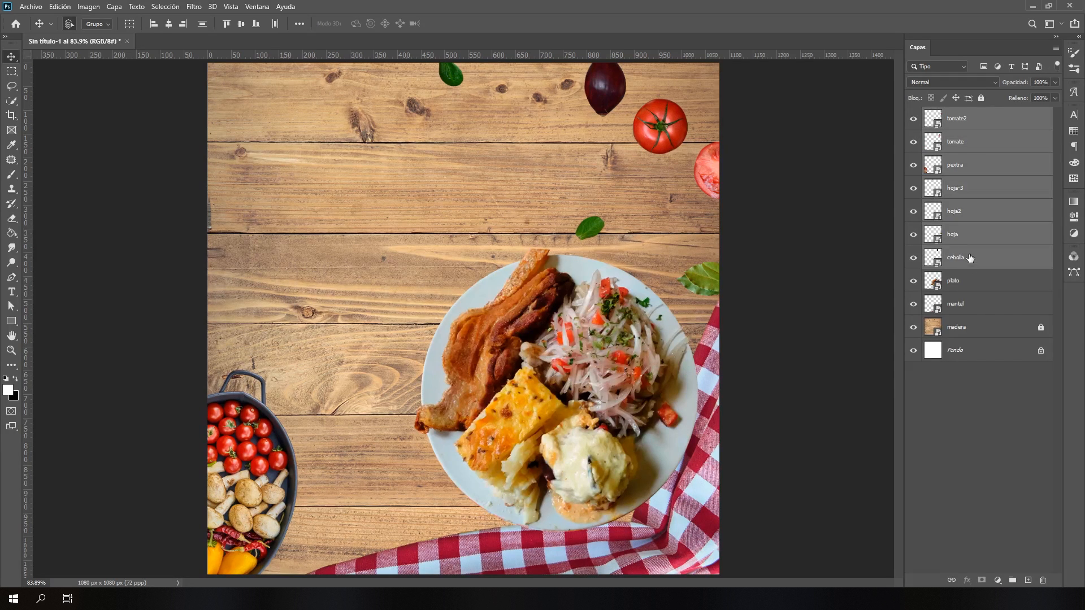
left_click(913, 281)
left_click(913, 281)
left_click(914, 304)
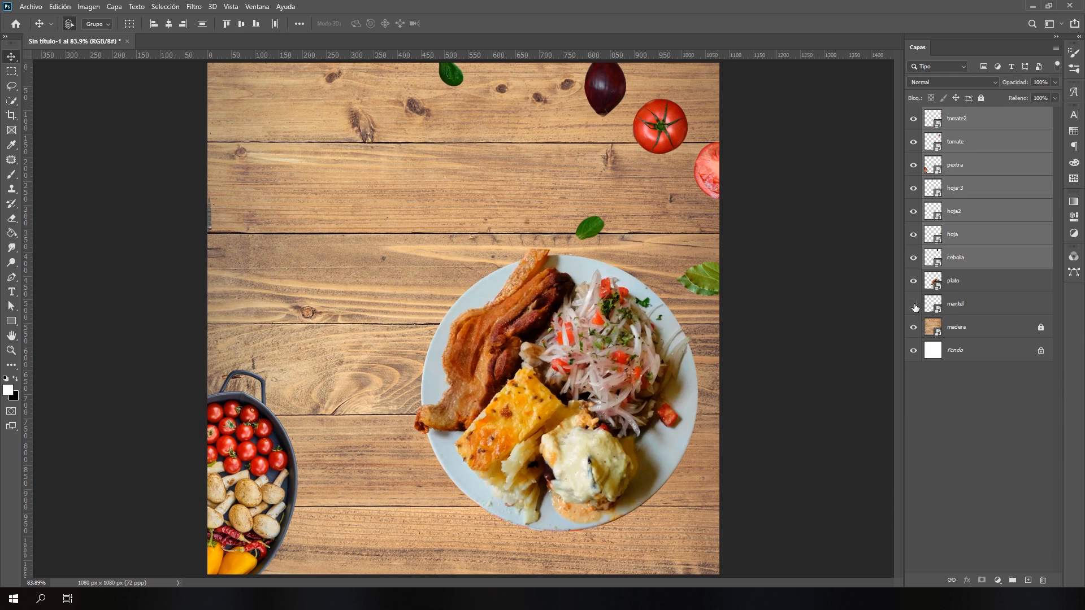
left_click(914, 305)
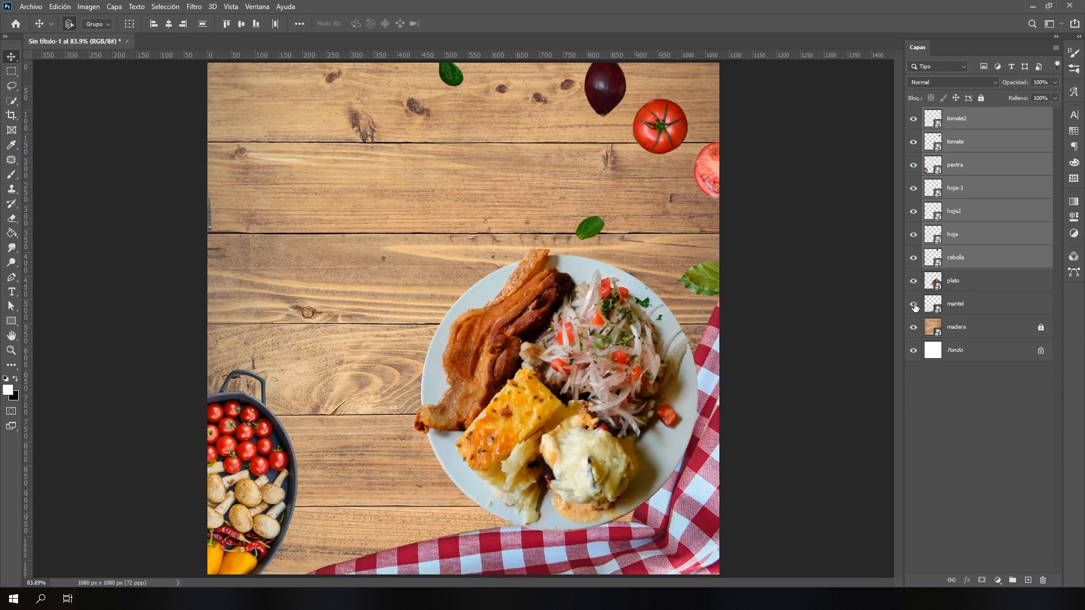
right_click(981, 165)
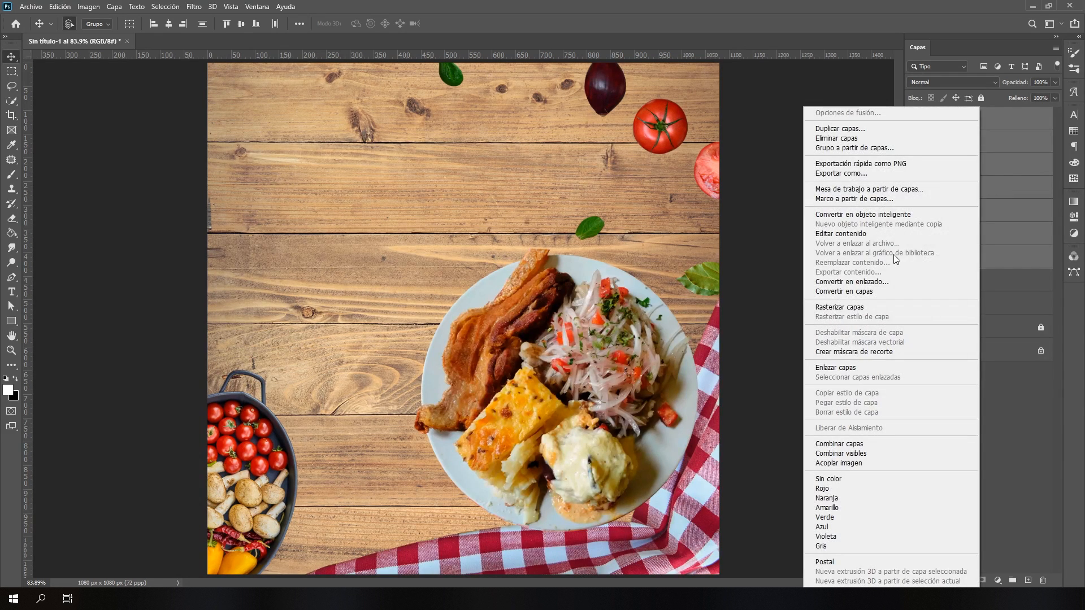
left_click(863, 215)
left_click(914, 119)
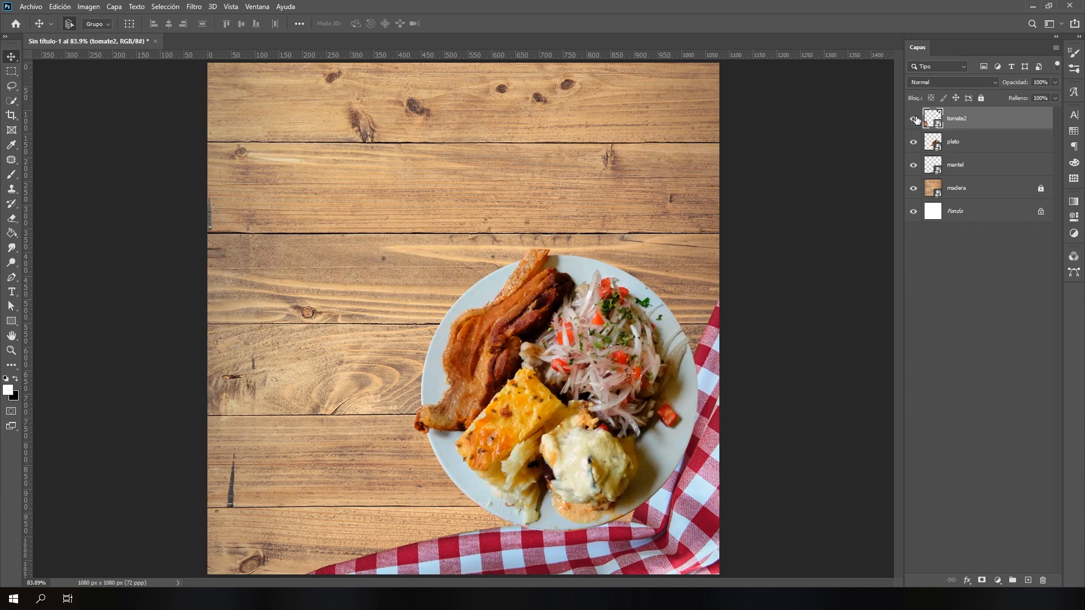
left_click(914, 119)
left_click(914, 119)
left_click(914, 119)
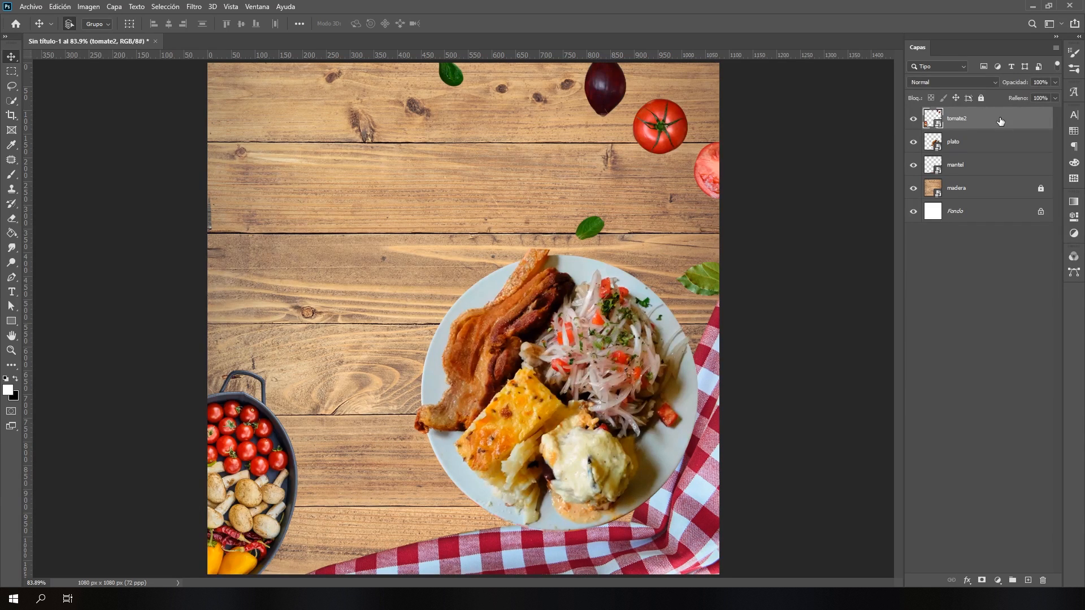
- Duplicate the tomate2 smart object twice and rename the lower copy "sombra 1"
key("ctrl+j")
key("ctrl+j")
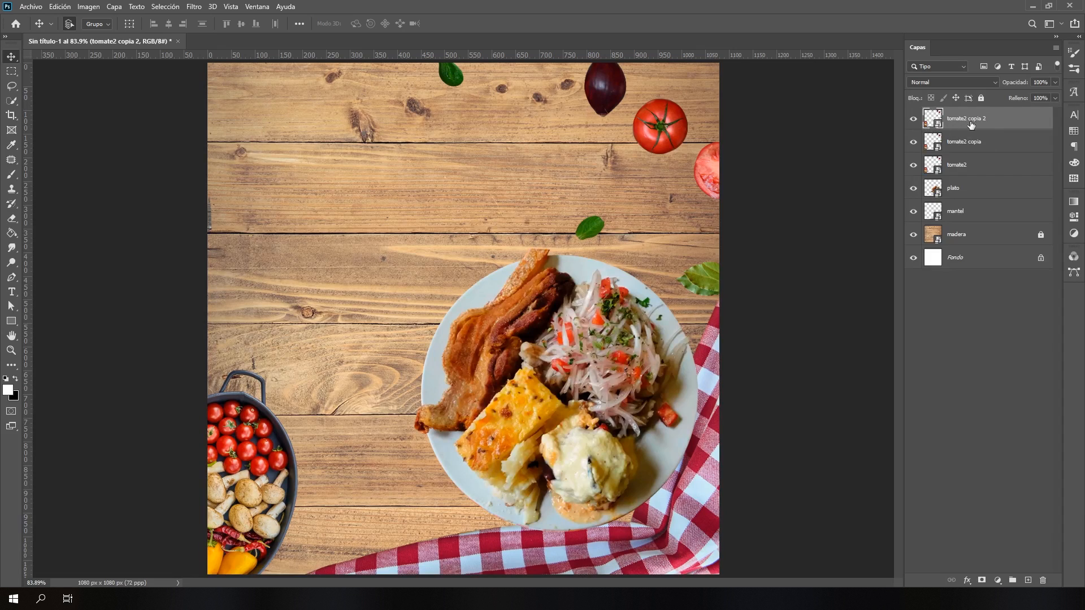
double_click(960, 142)
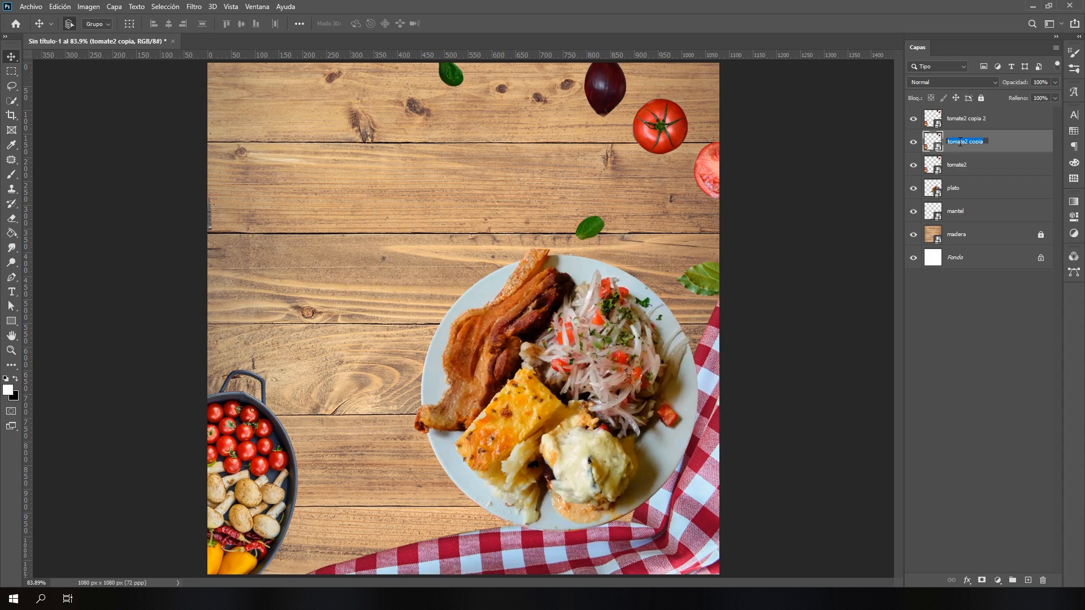
type("n")
key("Return")
- Rename the upper tomate2 copy "sombra 2" and group it with the sombra 1 layer
double_click(971, 120)
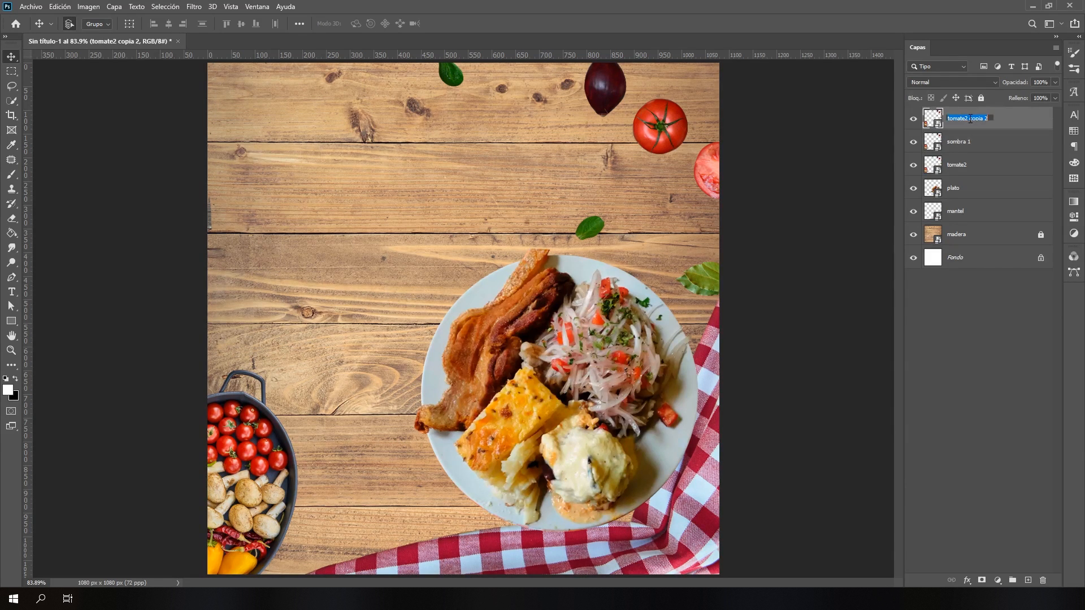
type("sombra 2")
key("Return")
left_click(999, 142, "shift")
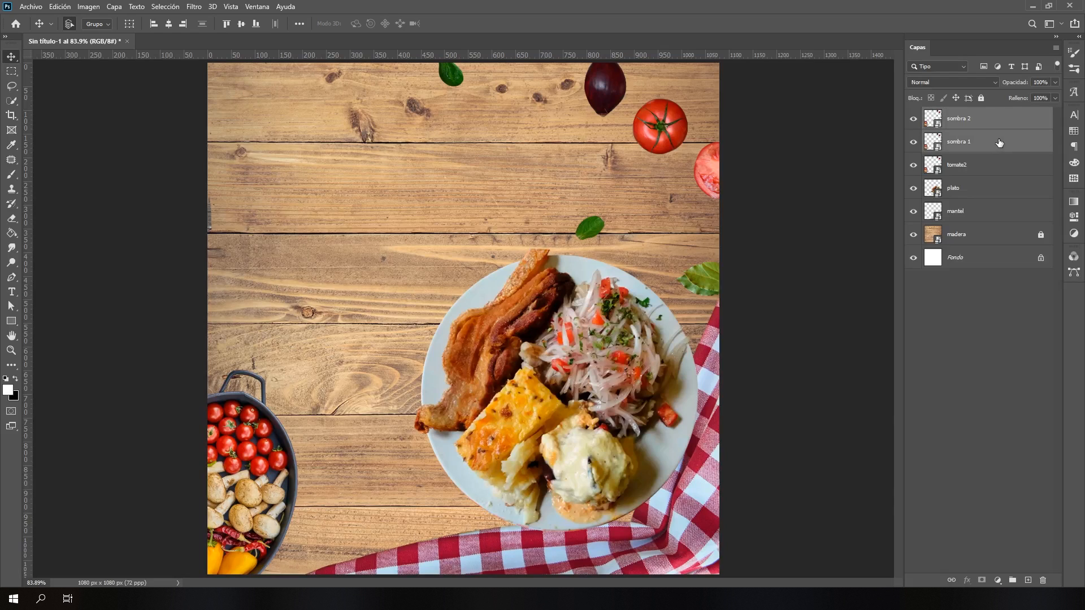
key("ctrl+g")
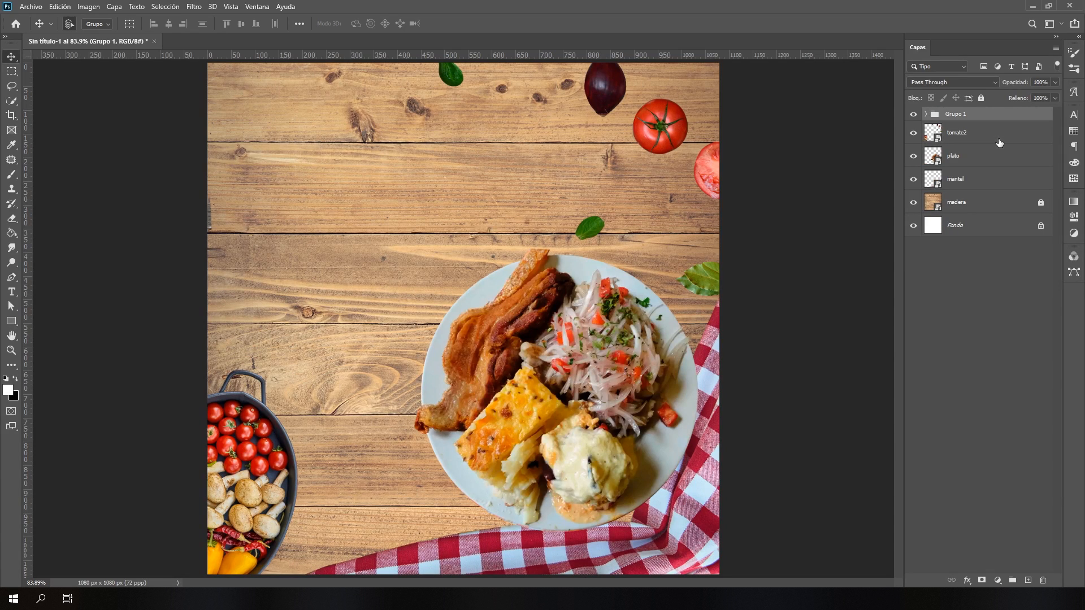
- Name the new group "sombras" and move it beneath the tomate2 smart object
double_click(961, 115)
type("s")
key("Return")
left_click_drag(975, 118, 974, 144)
- Toggle the visibility of the sombras group and the tomate2 layer to check what each contains, leaving both visible
left_click(914, 137)
left_click(914, 120)
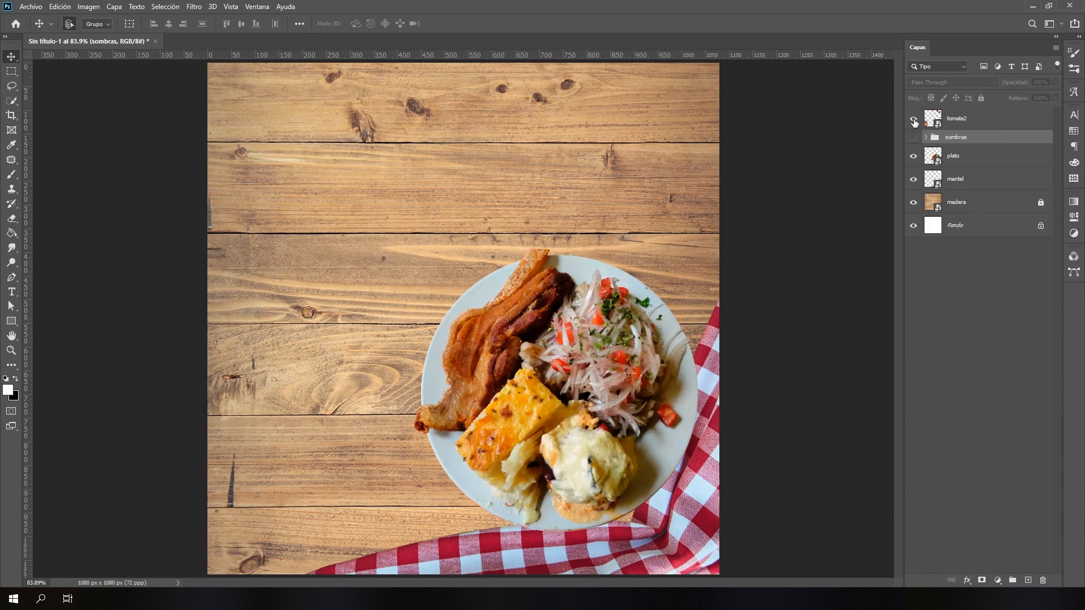
left_click(914, 119)
left_click(913, 120)
left_click(913, 120)
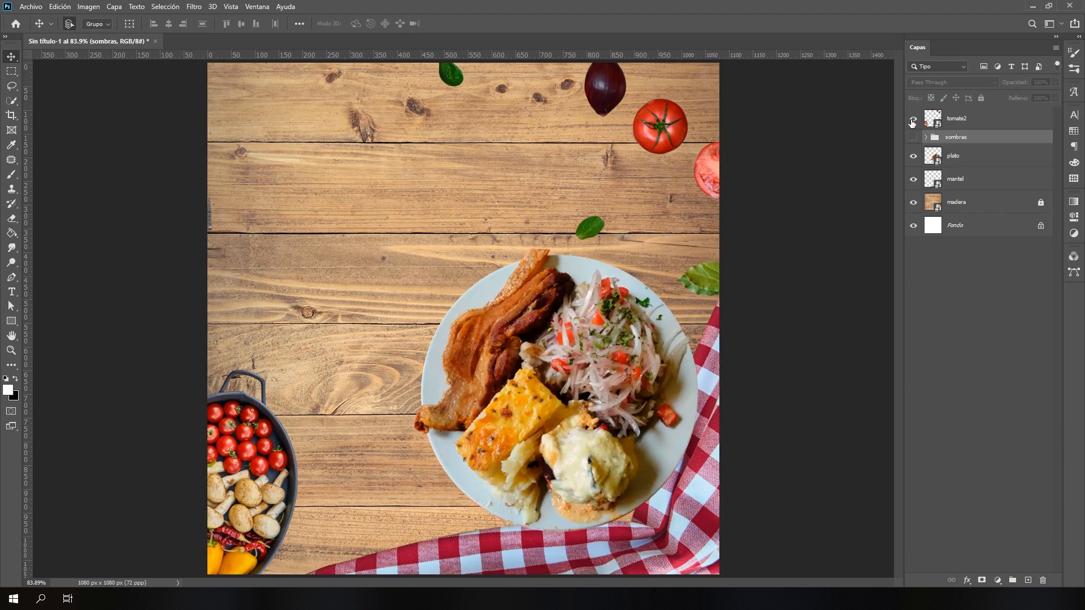
left_click(913, 120)
left_click_drag(913, 121, 914, 138)
- Rename the tomate2 smart object "ingredientes"
double_click(959, 117)
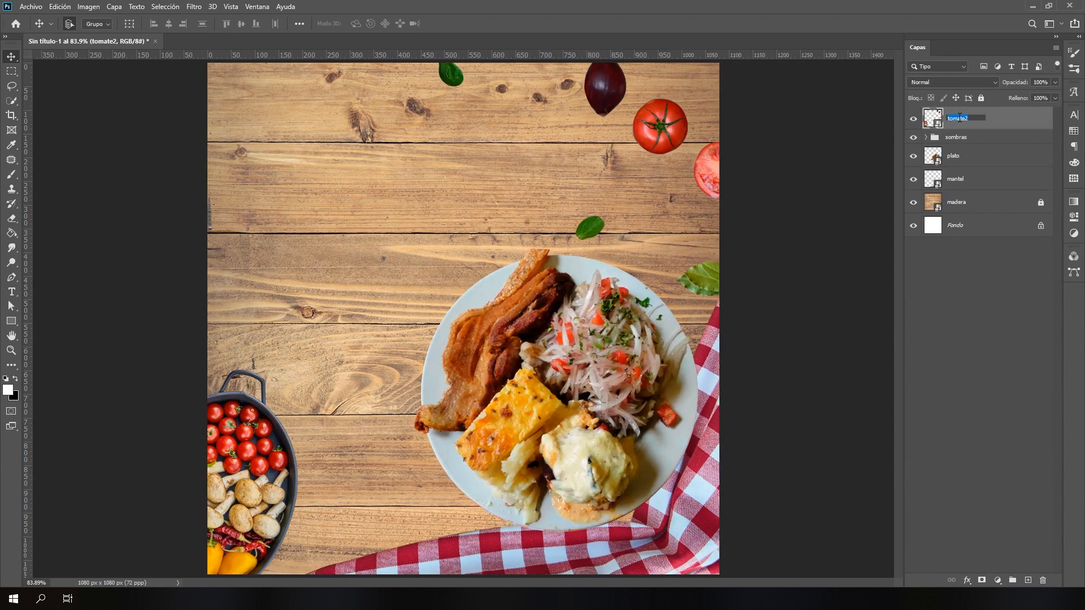
type("elemento")
type("ingredient")
type("es")
key("Return")
- Hide sombra 2 in the sombras group and apply a Gaussian Blur with a 3.0-pixel radius to sombra 1
left_click(926, 137)
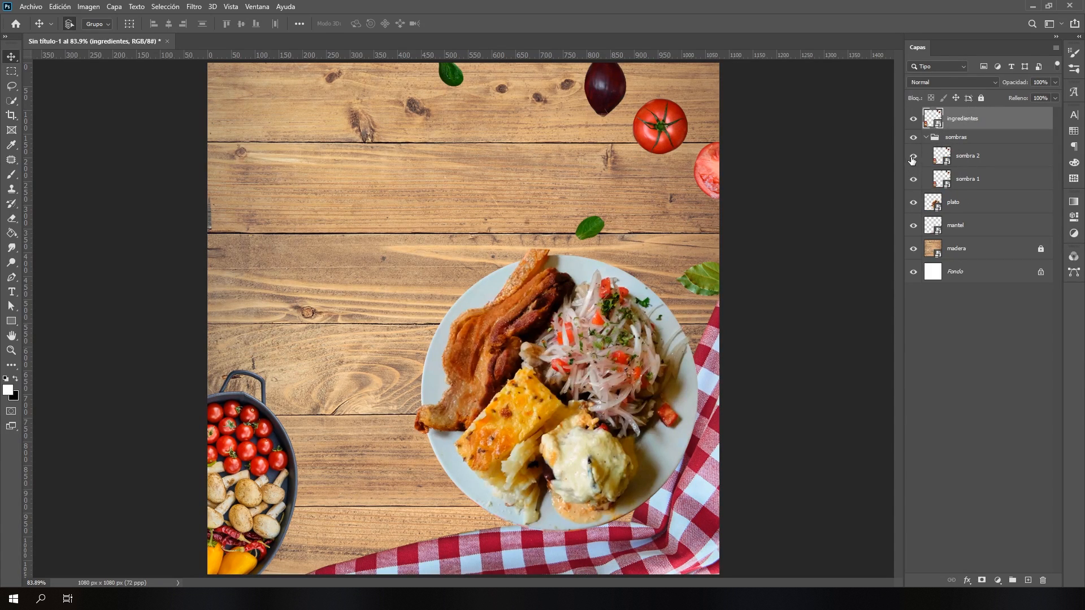
left_click(984, 182)
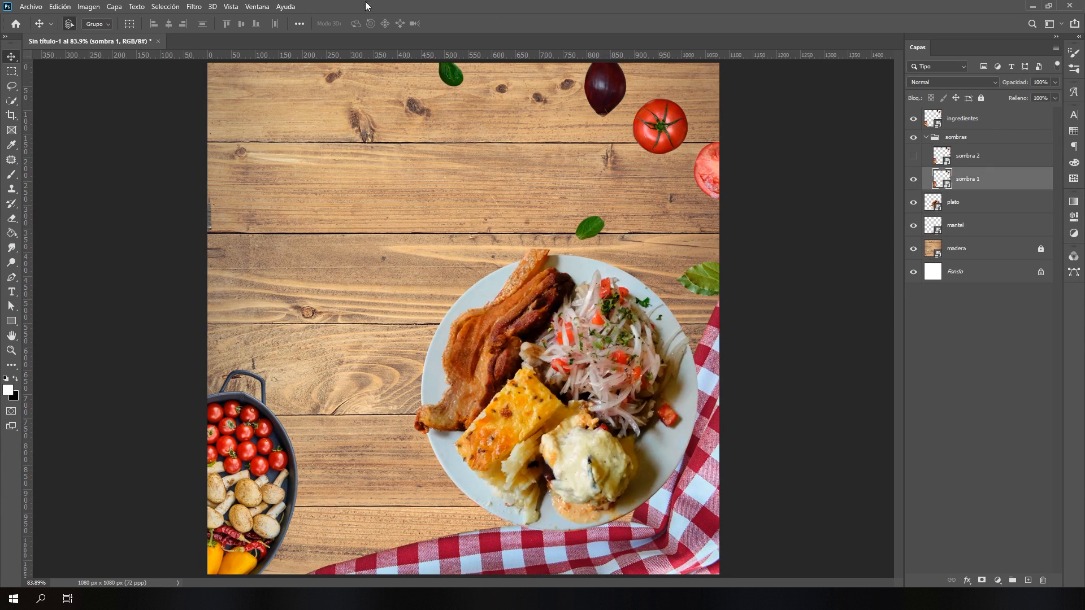
left_click(194, 6)
mouse_move(223, 137)
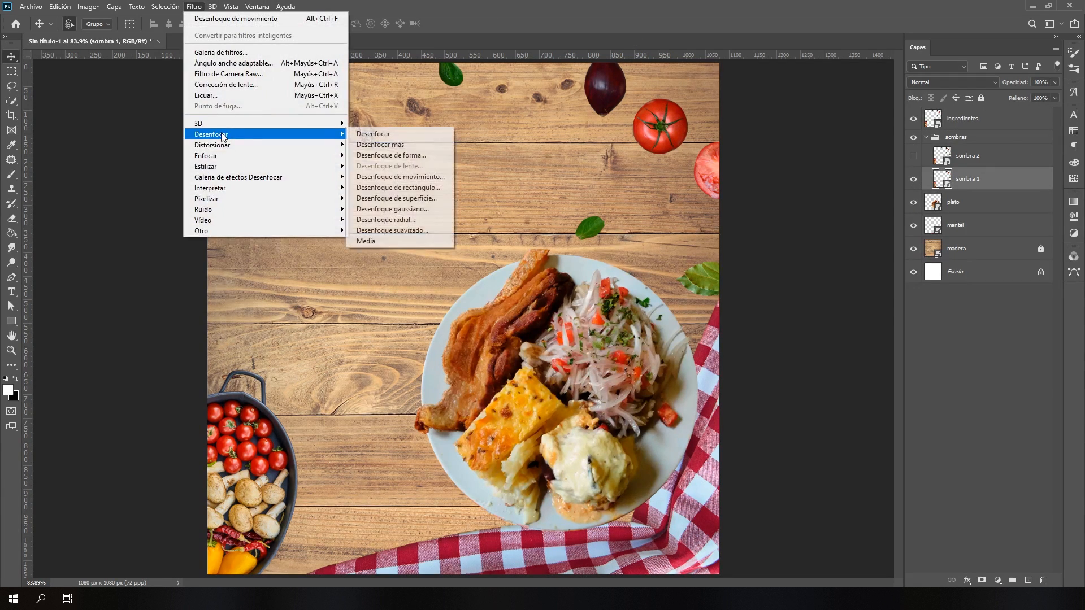
left_click(393, 208)
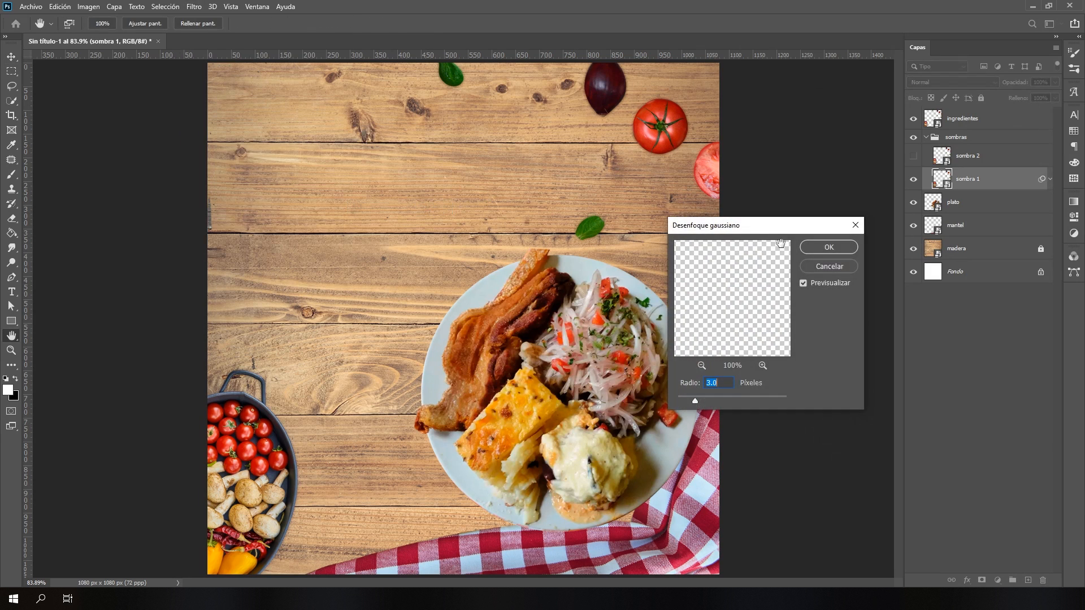
left_click_drag(776, 230, 778, 278)
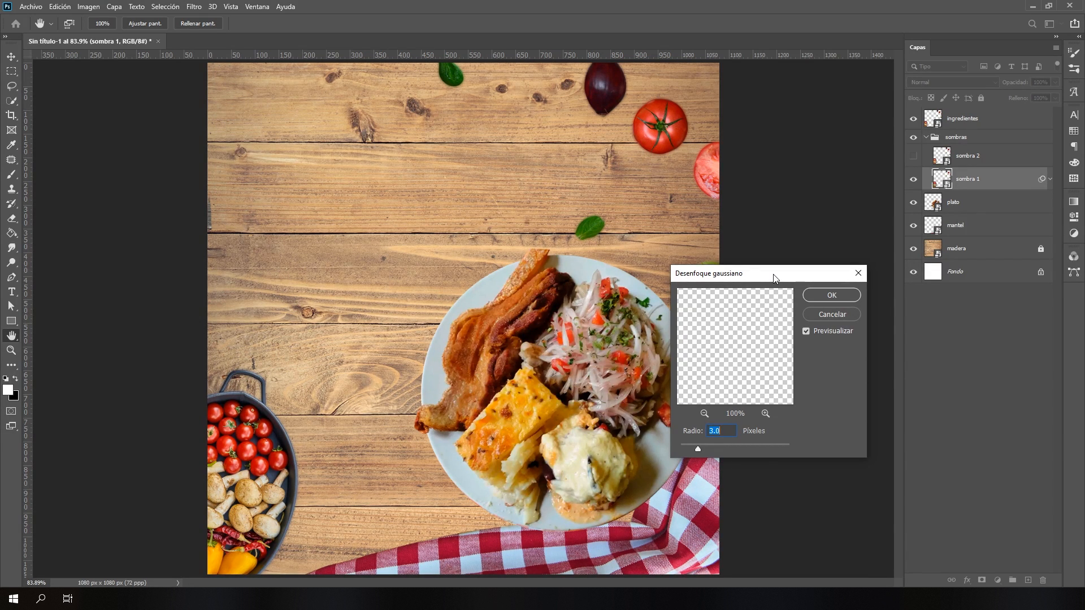
key("Return")
- Compare the ingredient edges with and without the blurred sombra 1 layer, and offset it slightly down and to the right
scroll(733, 81, "up", 6)
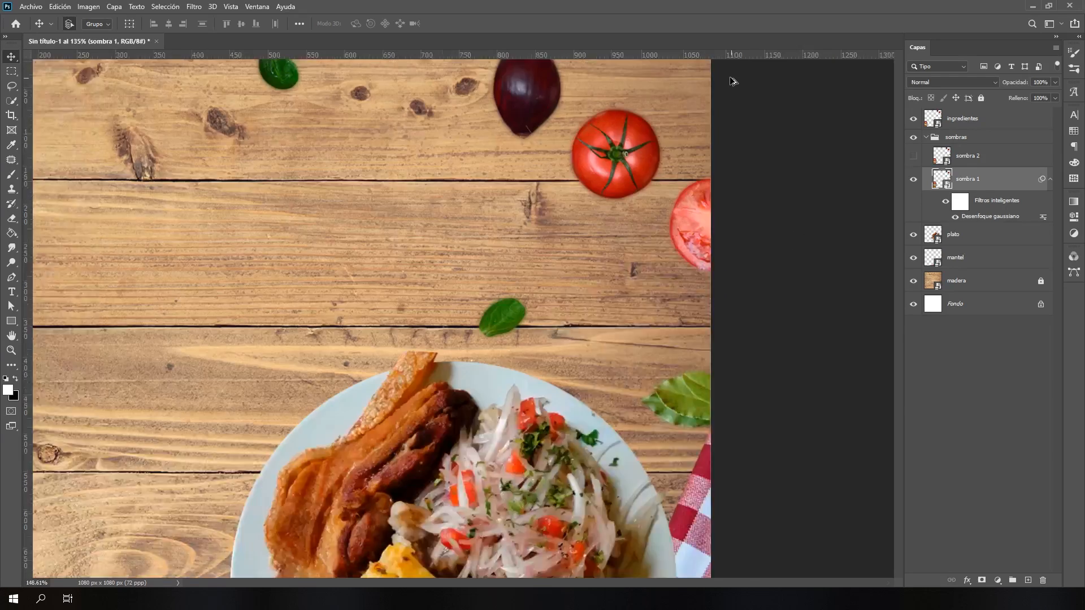
scroll(528, 213, "up", 3)
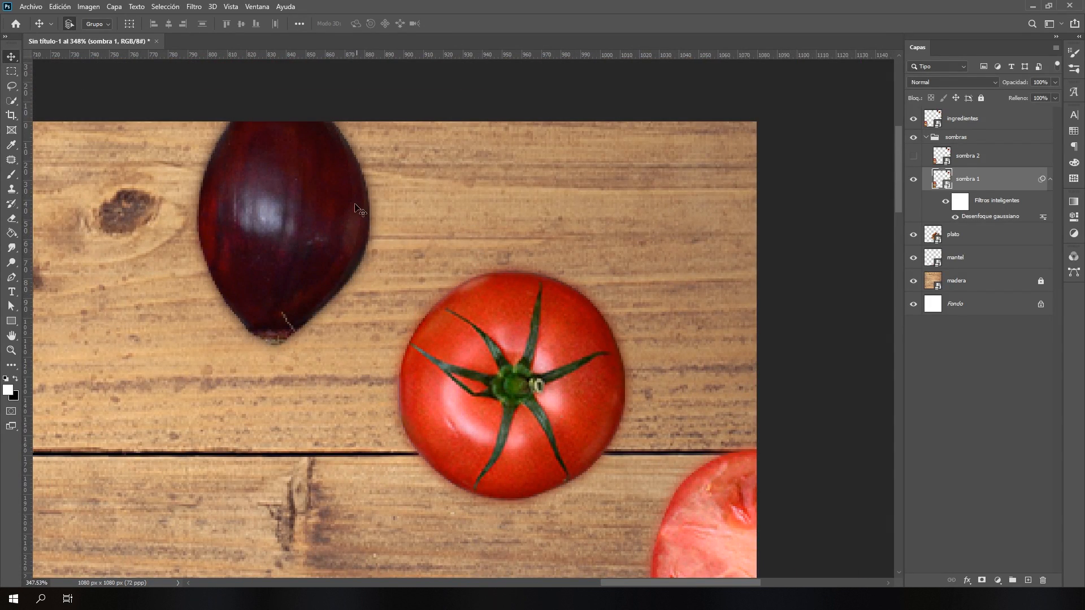
scroll(392, 274, "down", 2)
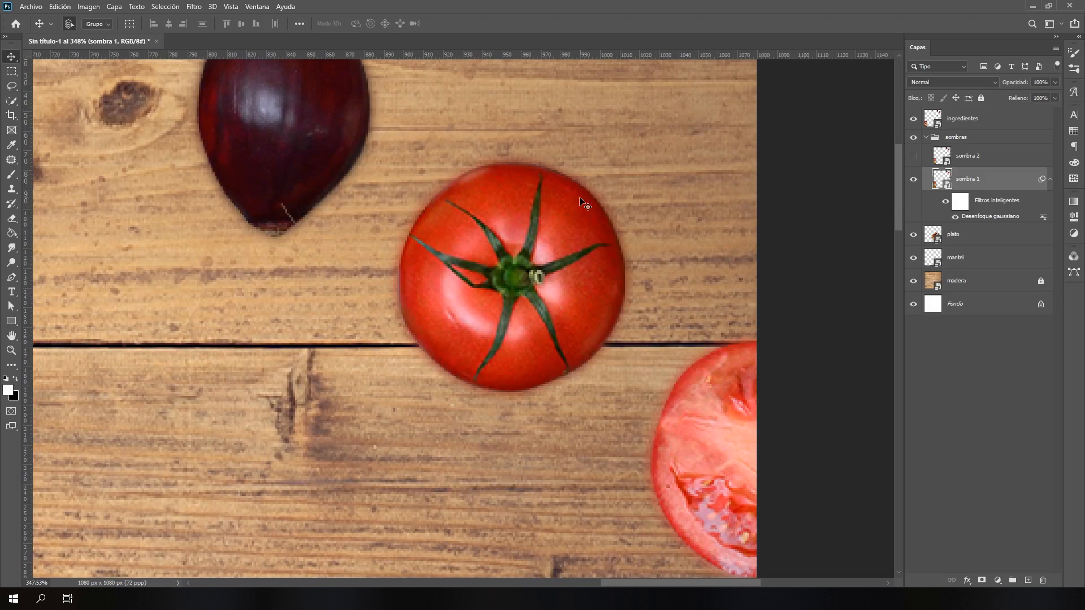
left_click(914, 181)
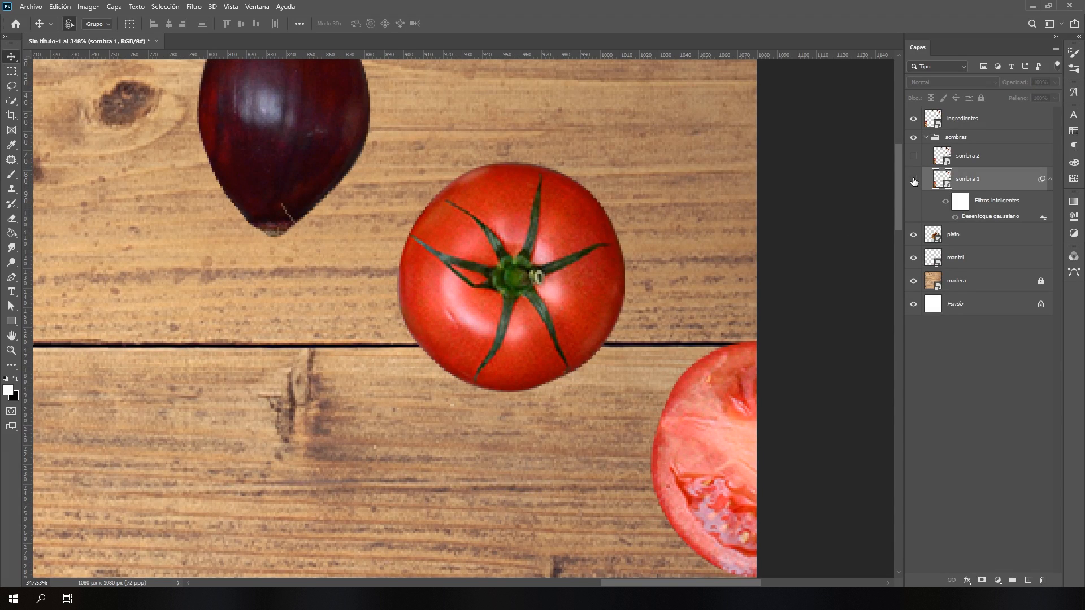
left_click(914, 181)
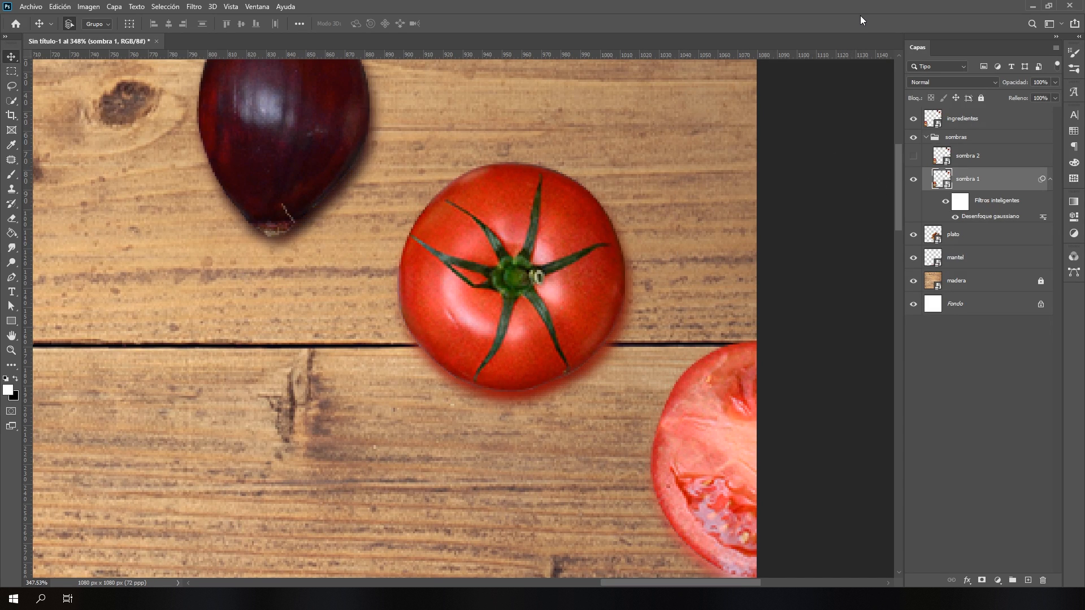
- Examine the blurred shadow edges around the onion and the tomatoes up close
scroll(640, 363, "down", 2)
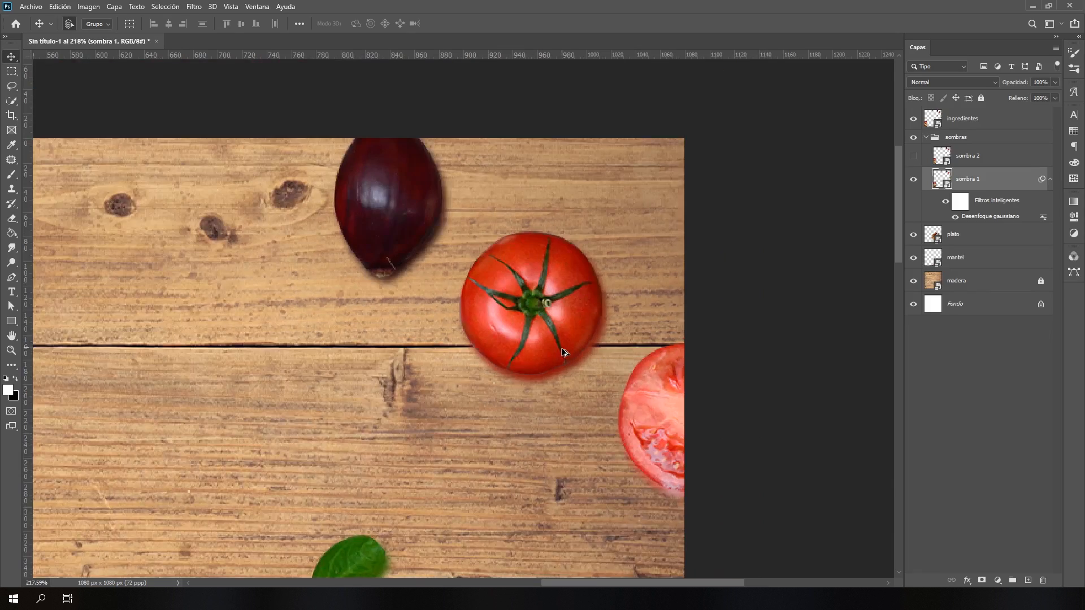
scroll(430, 268, "up", 4)
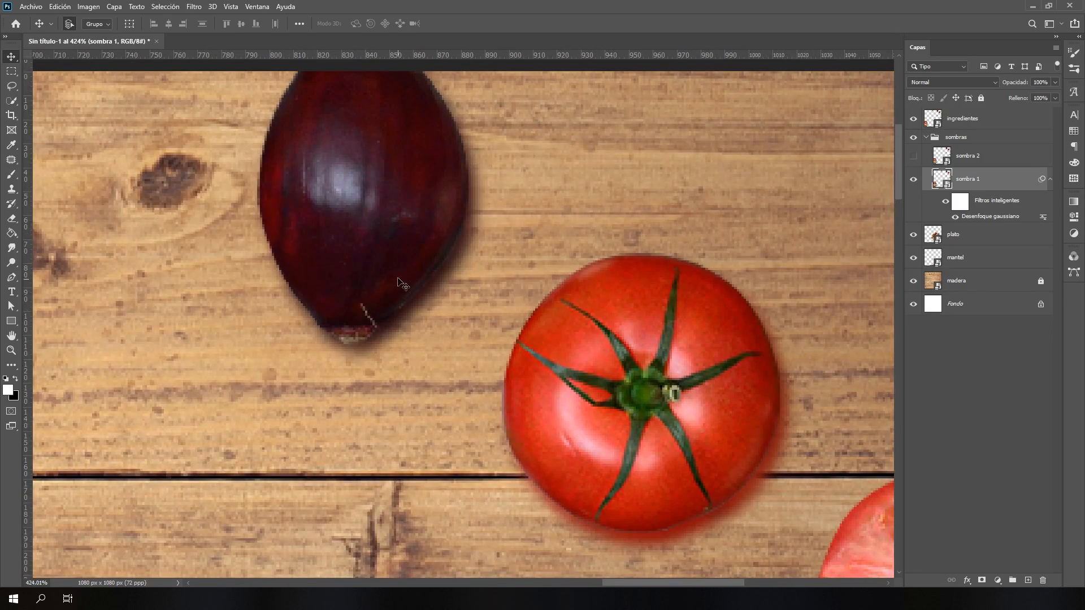
scroll(447, 268, "down", 4)
scroll(449, 268, "up", 4)
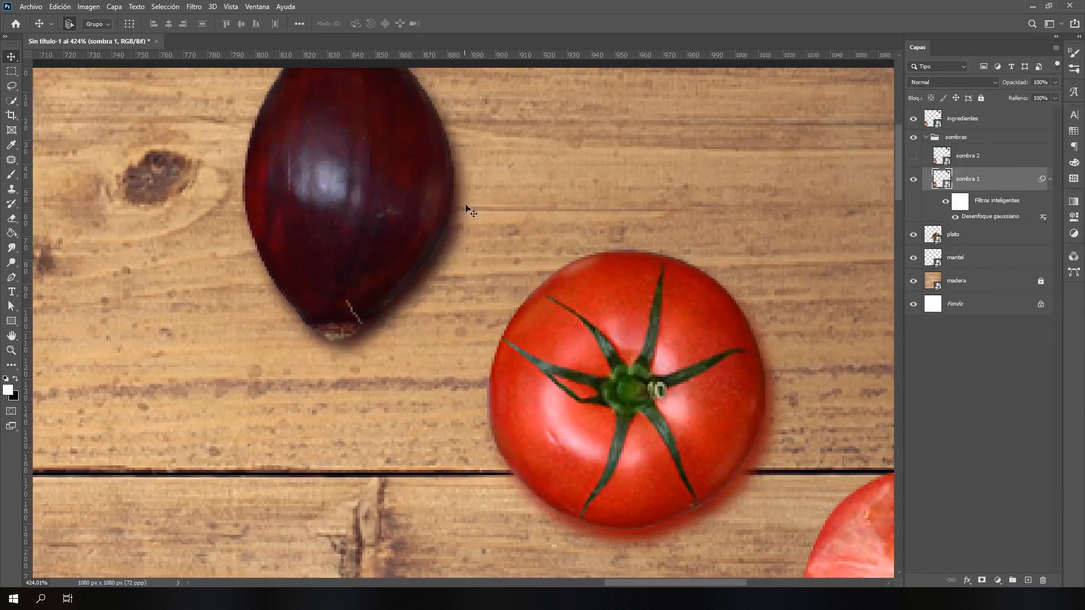
scroll(436, 290, "down", 3)
scroll(486, 362, "up", 3)
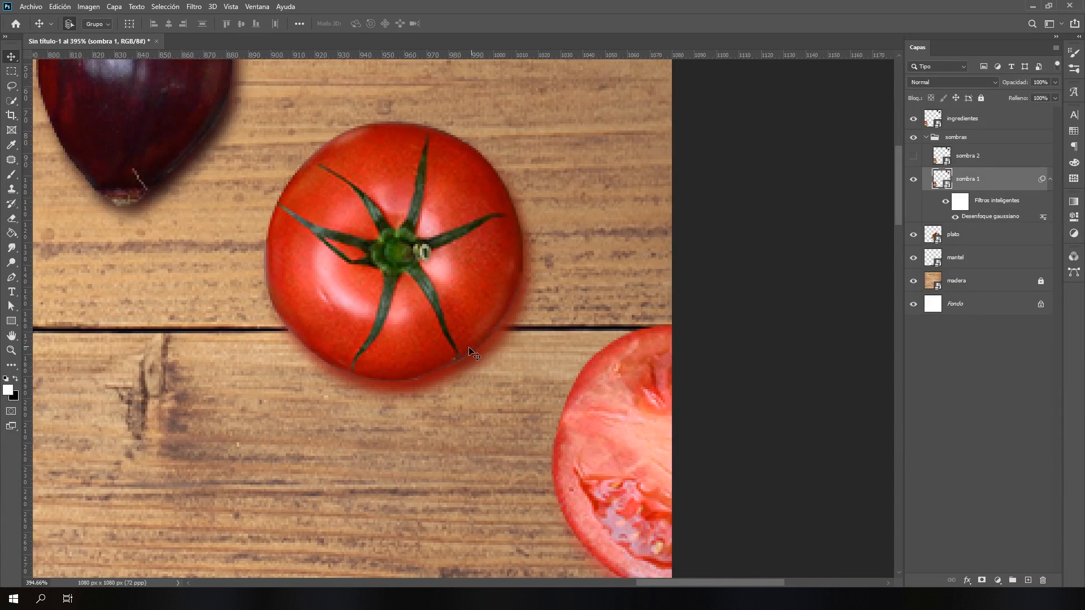
scroll(463, 351, "down", 4)
scroll(463, 349, "up", 4)
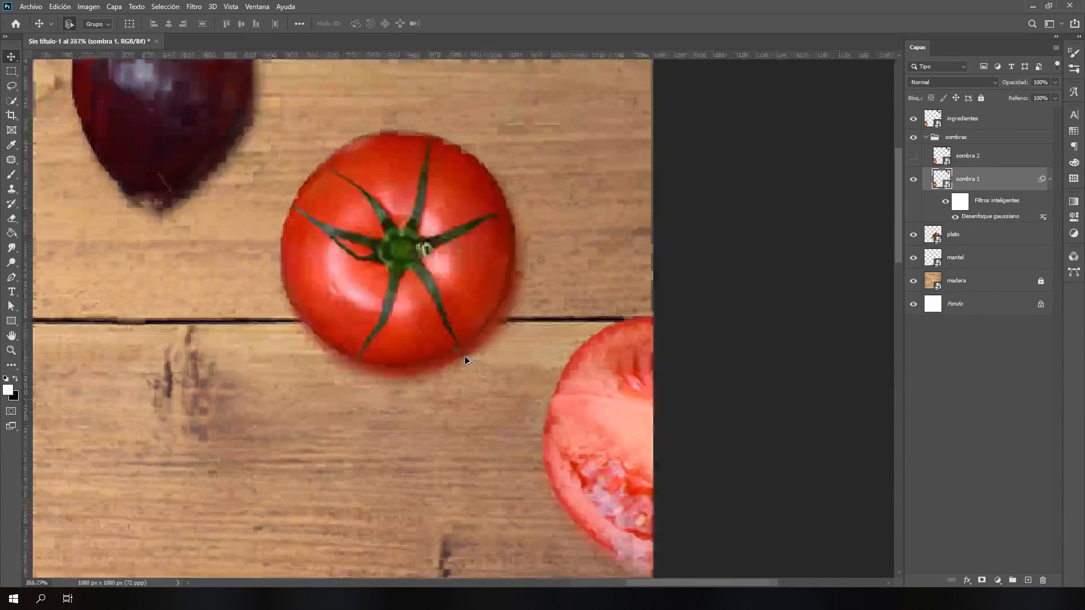
- Add a solid colour fill layer in green #28ad16 inside the sombras group
left_click(962, 131)
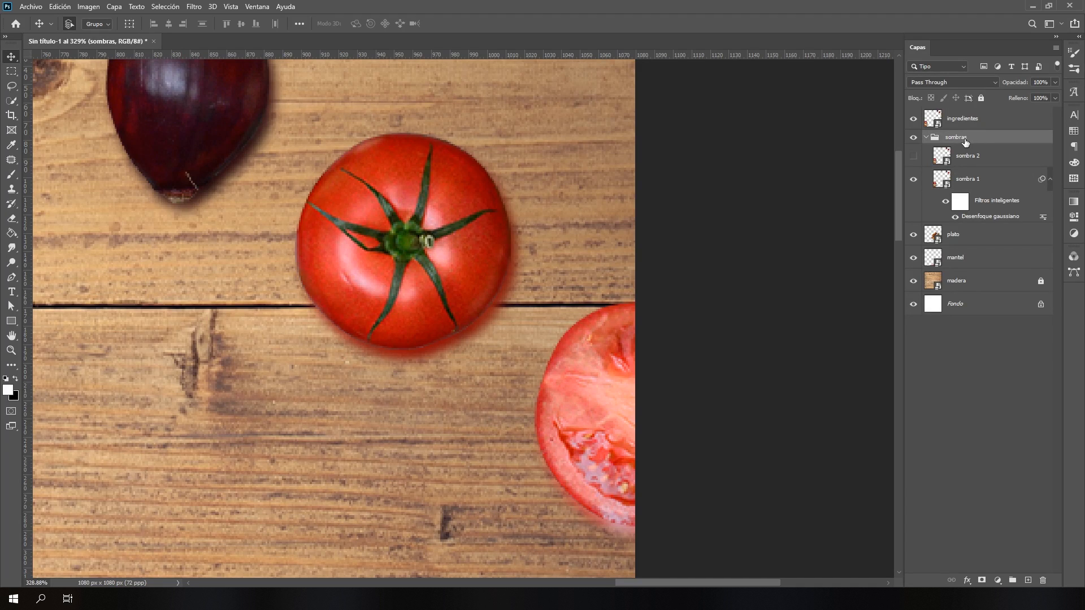
left_click(998, 580)
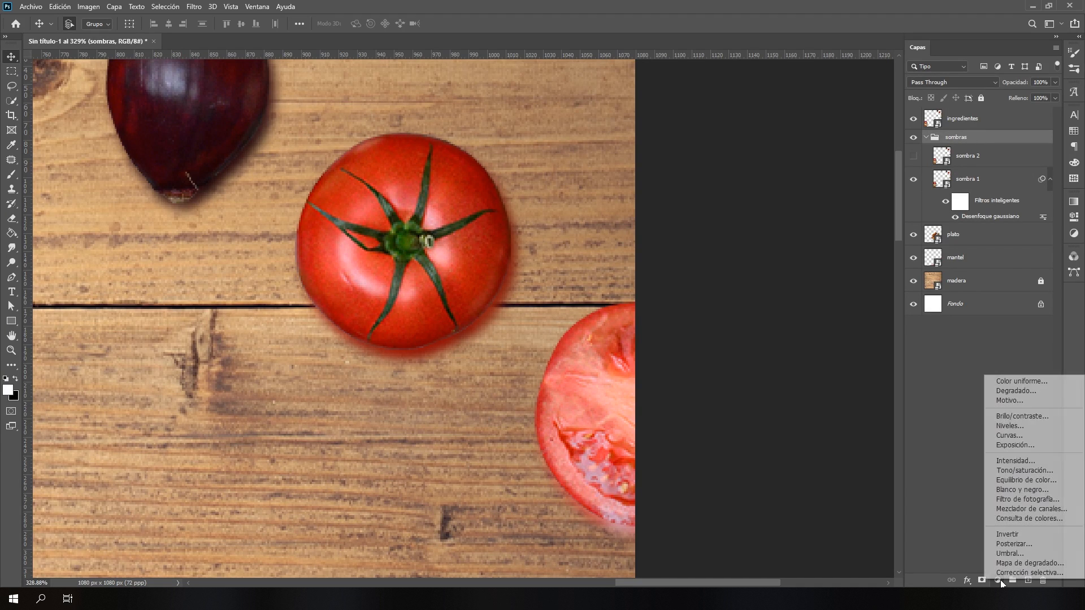
left_click(1015, 382)
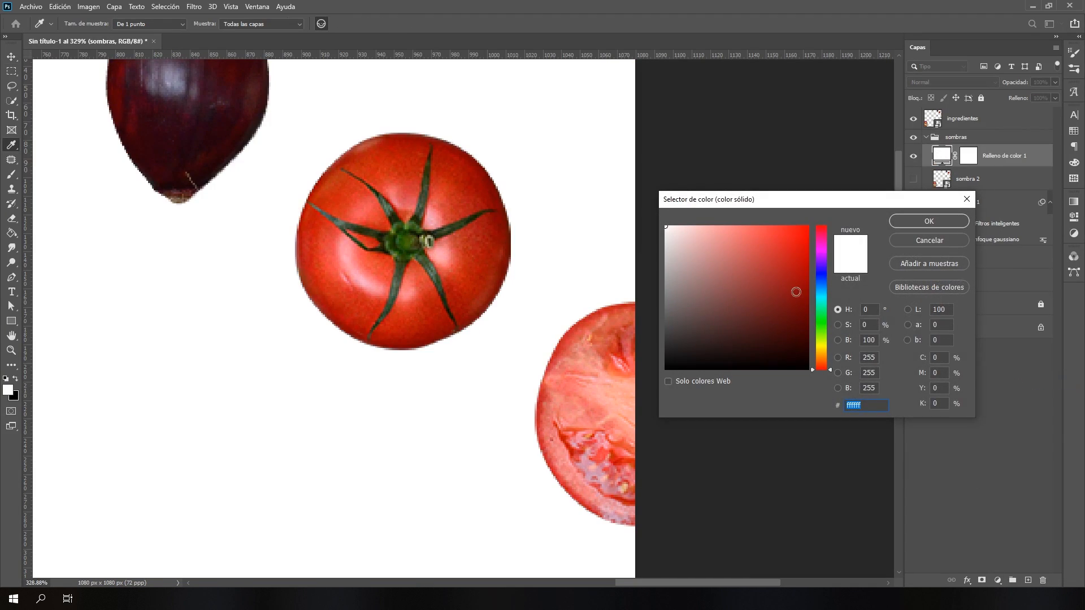
mouse_move(795, 290)
left_mouse_down()
mouse_move(765, 323)
mouse_move(776, 346)
mouse_move(775, 275)
mouse_move(731, 307)
mouse_move(748, 304)
left_mouse_up()
left_click(822, 325)
left_click(790, 273)
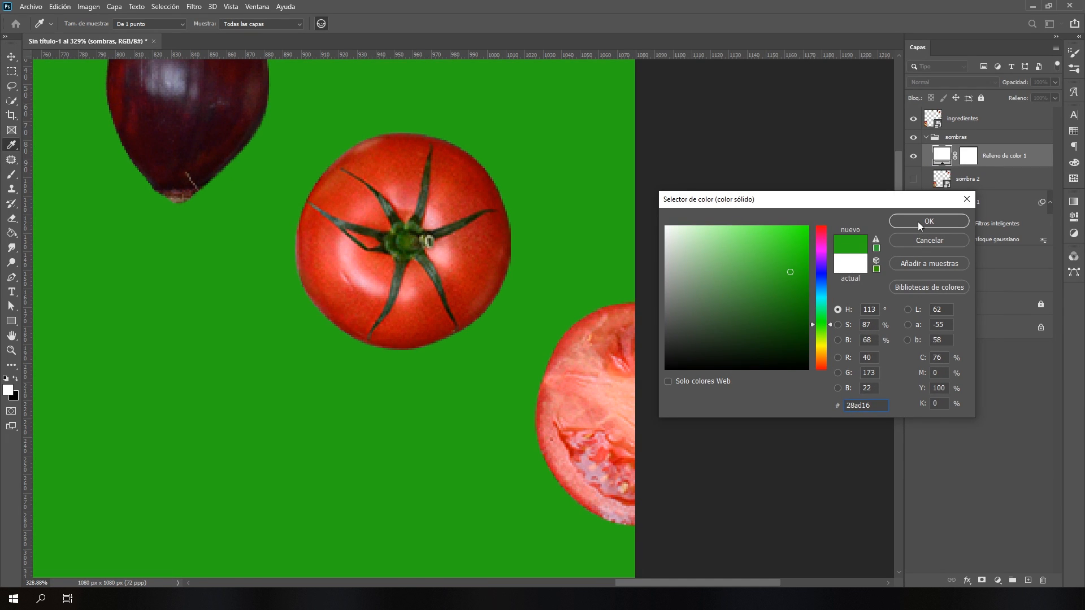
left_click(929, 221)
- Move the green fill layer out of the sombras group to directly above it and clip it to the group
left_click_drag(943, 157, 928, 156)
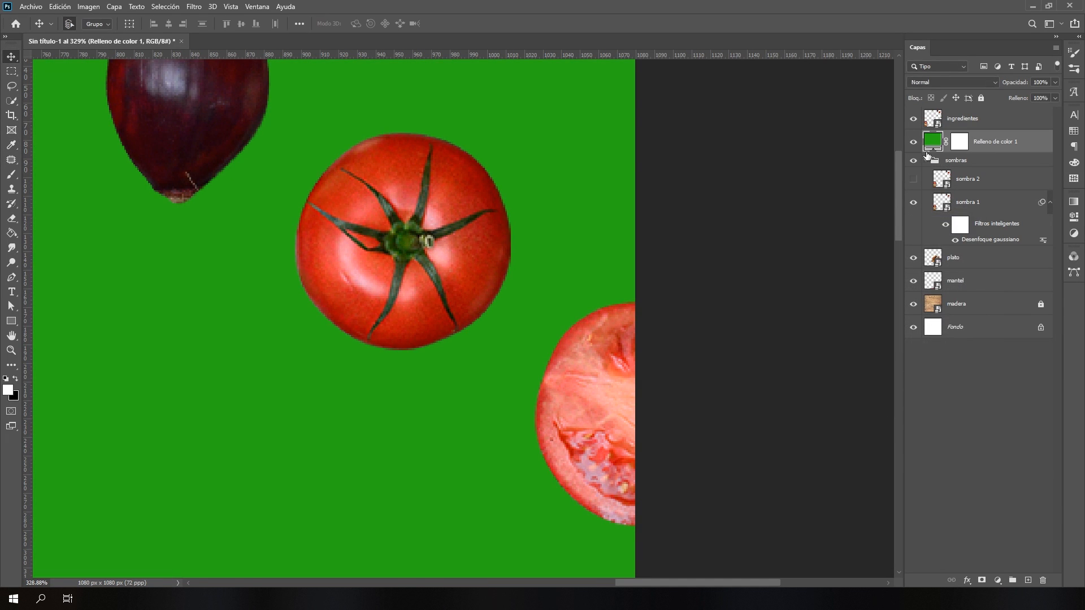
right_click(1039, 141)
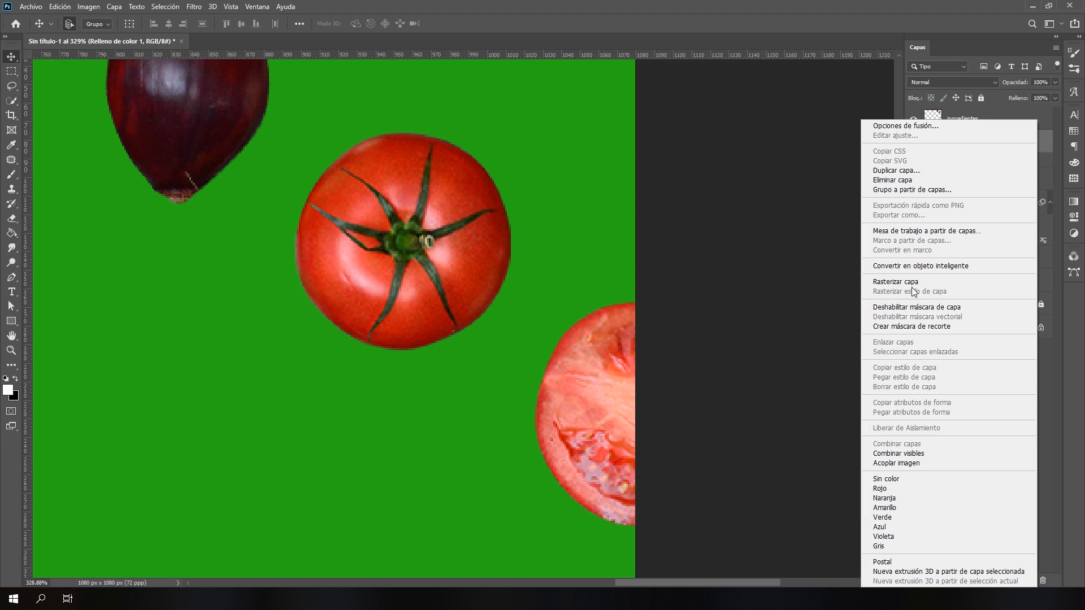
left_click(925, 327)
- Examine the green shadows around the ingredients, toggling the colour fill layer's visibility to compare them with the uncoloured ones
scroll(459, 221, "down", 9)
scroll(433, 248, "up", 1)
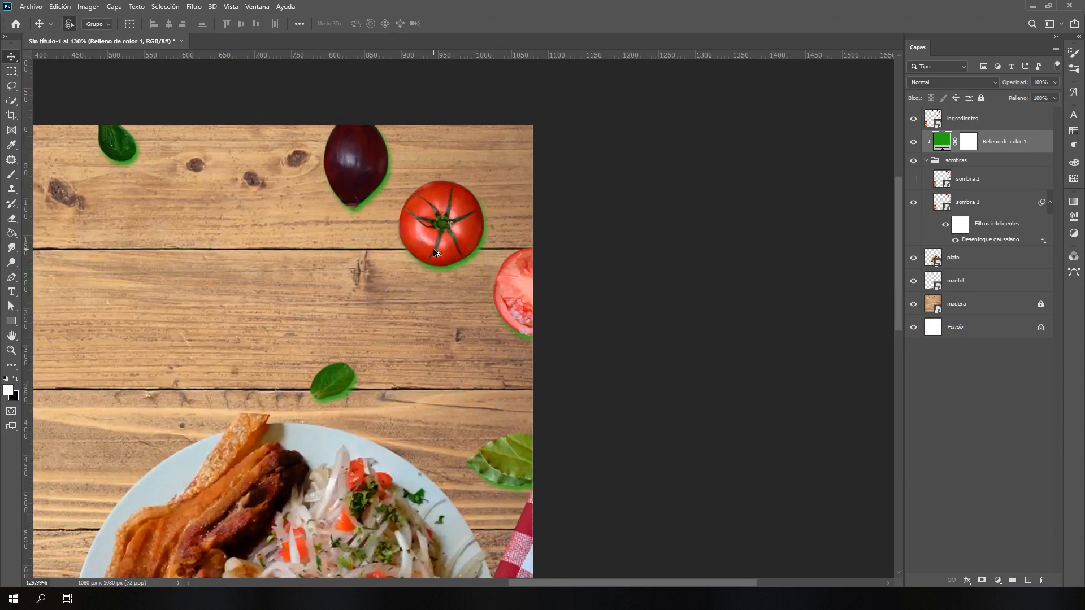
scroll(433, 249, "down", 10)
scroll(626, 181, "up", 14)
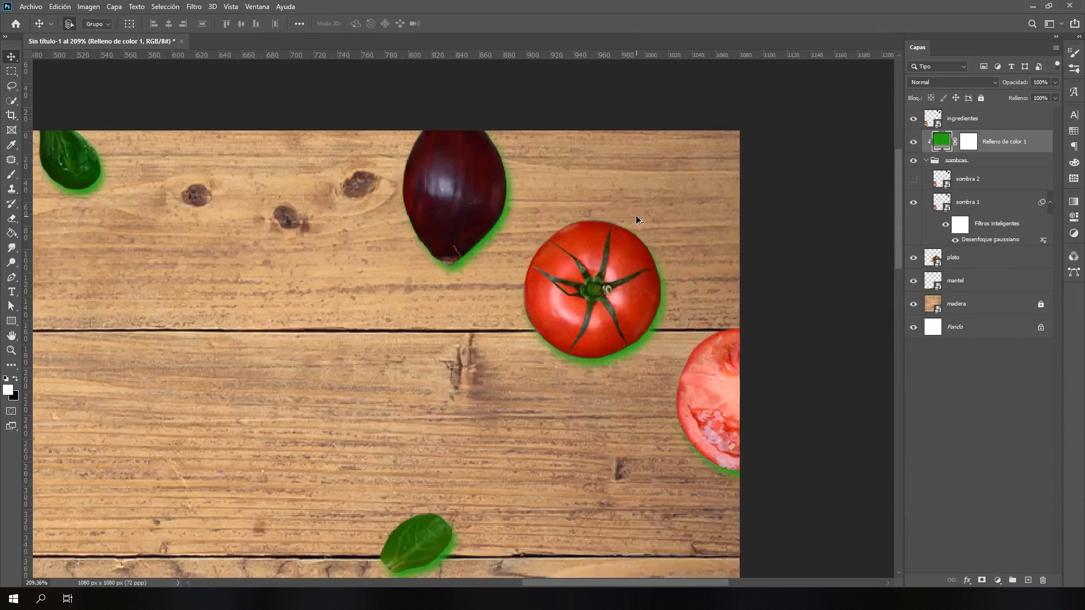
scroll(637, 216, "up", 3)
left_click(914, 142)
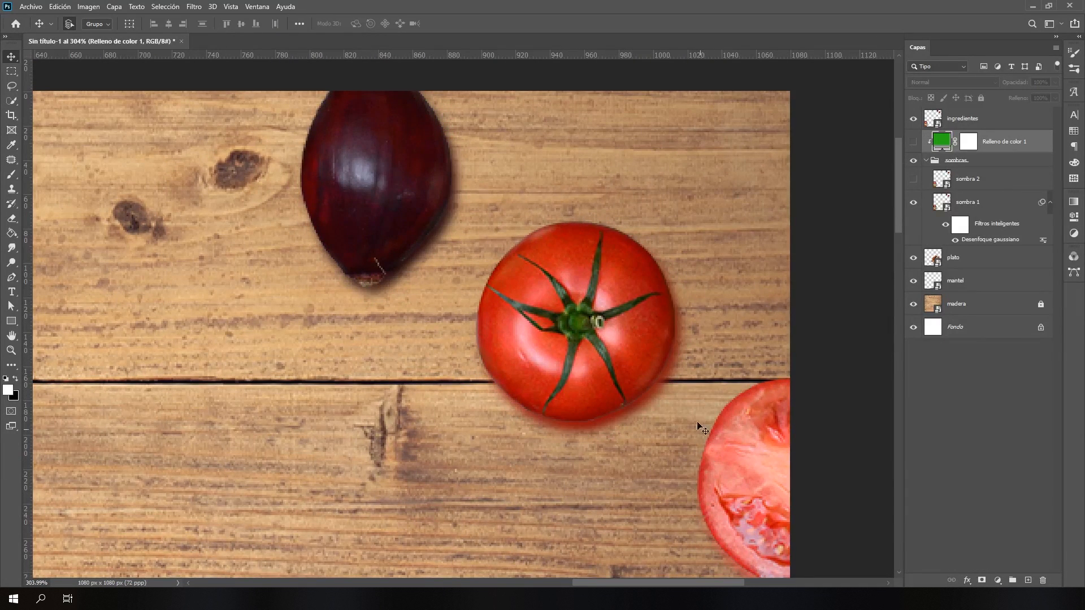
left_click(913, 142)
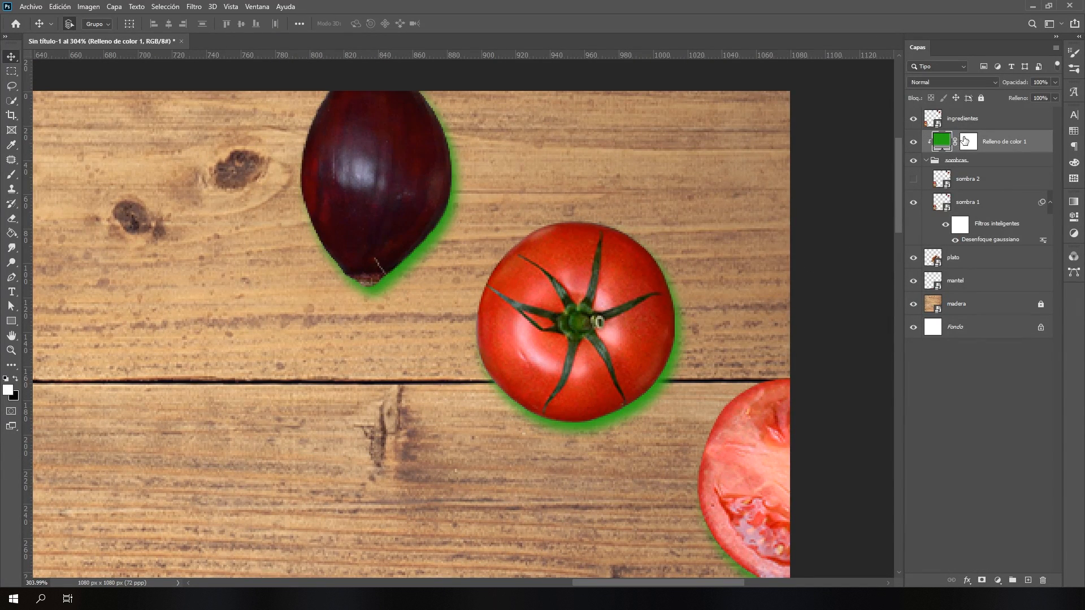
scroll(635, 223, "right", 5)
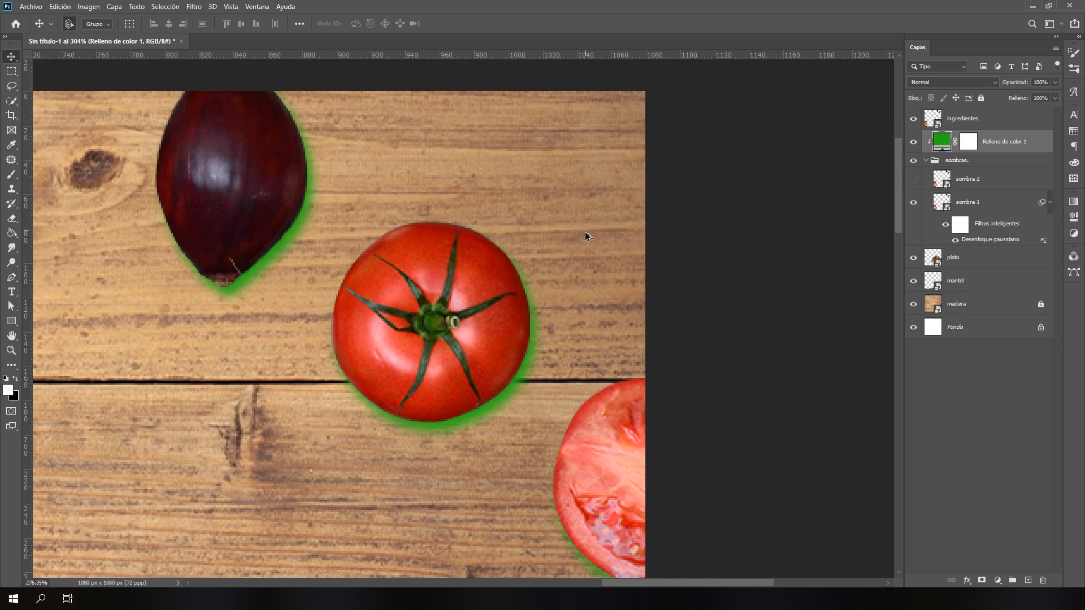
scroll(585, 232, "down", 5)
scroll(581, 276, "up", 5)
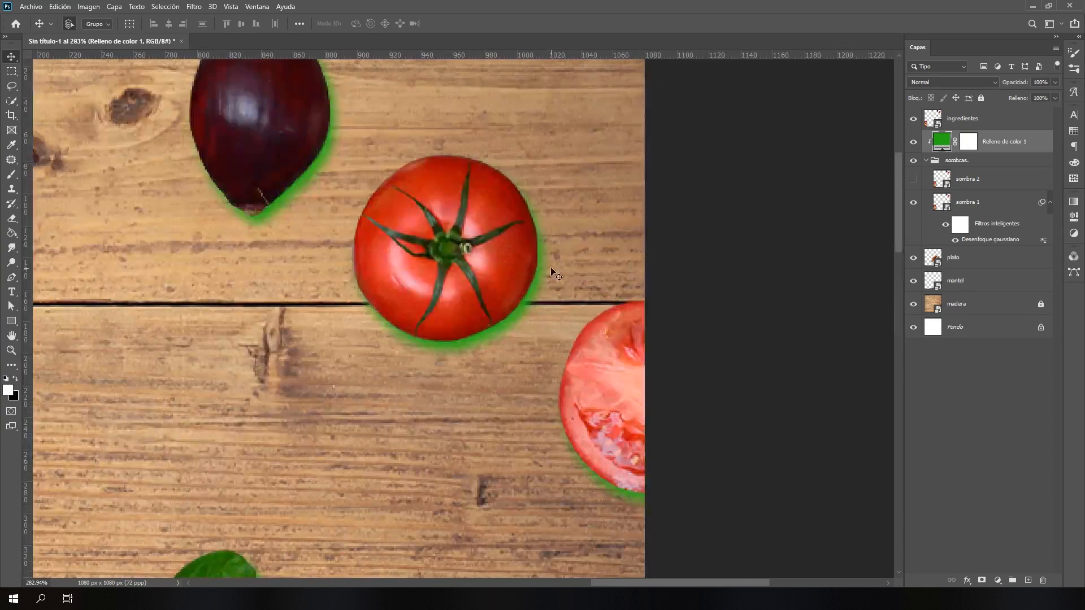
scroll(556, 234, "down", 5)
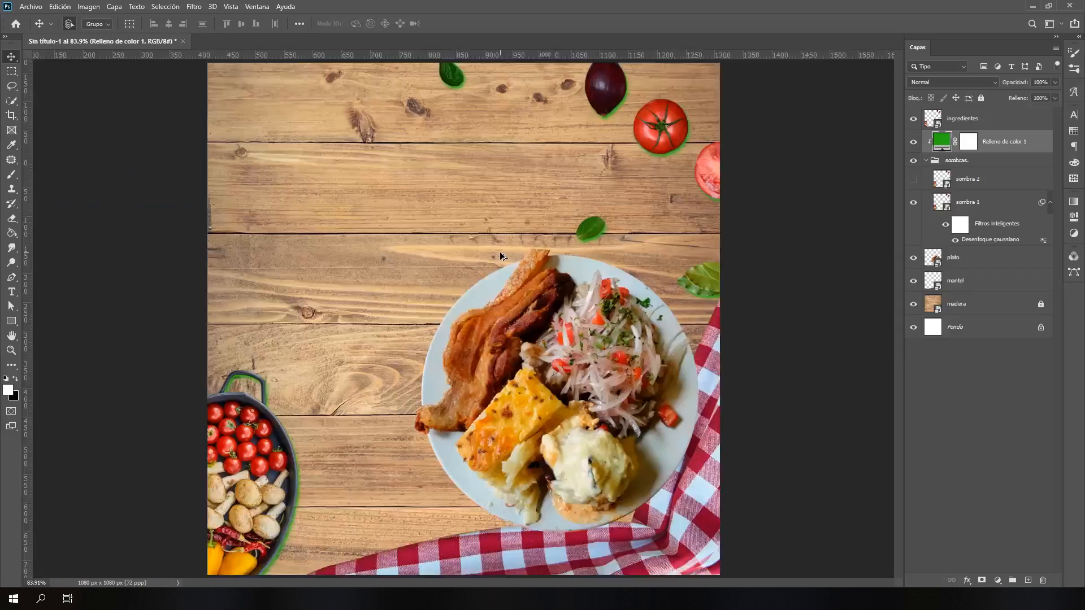
scroll(580, 206, "down", 1)
scroll(622, 192, "up", 2)
scroll(671, 181, "up", 2)
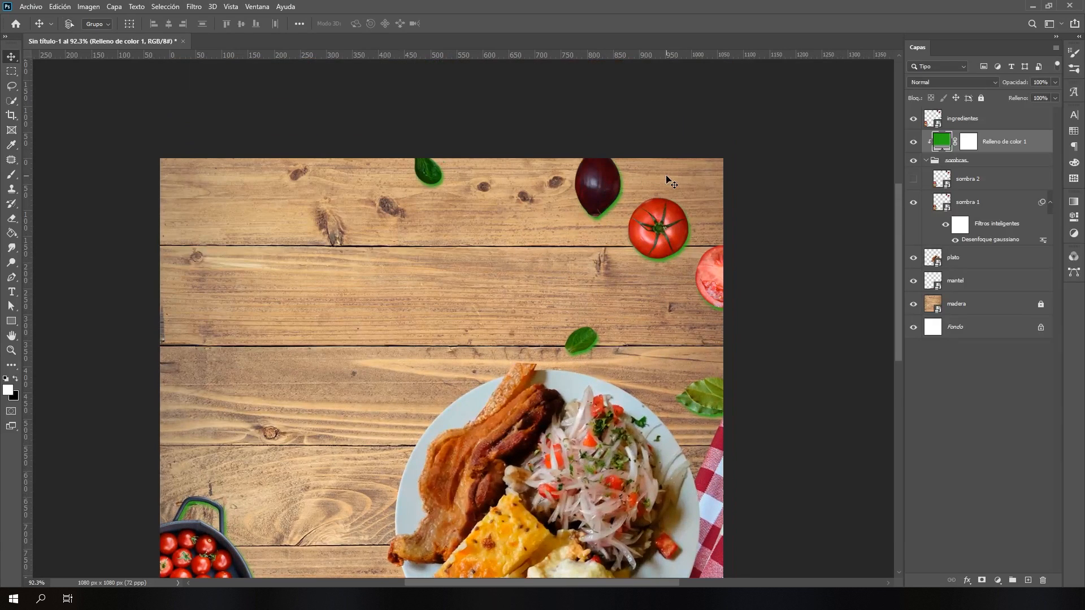
- Recolour the fill layer clipped to the sombras group to a dark brown based on tones sampled from the wood
scroll(671, 182, "right", 1)
scroll(639, 198, "up", 1)
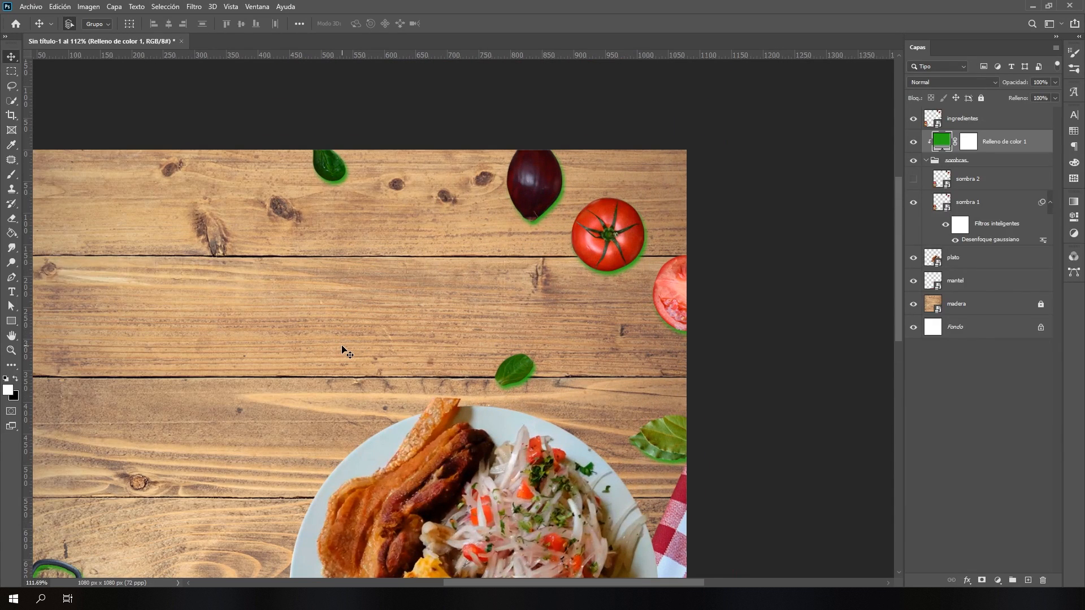
scroll(577, 278, "up", 2)
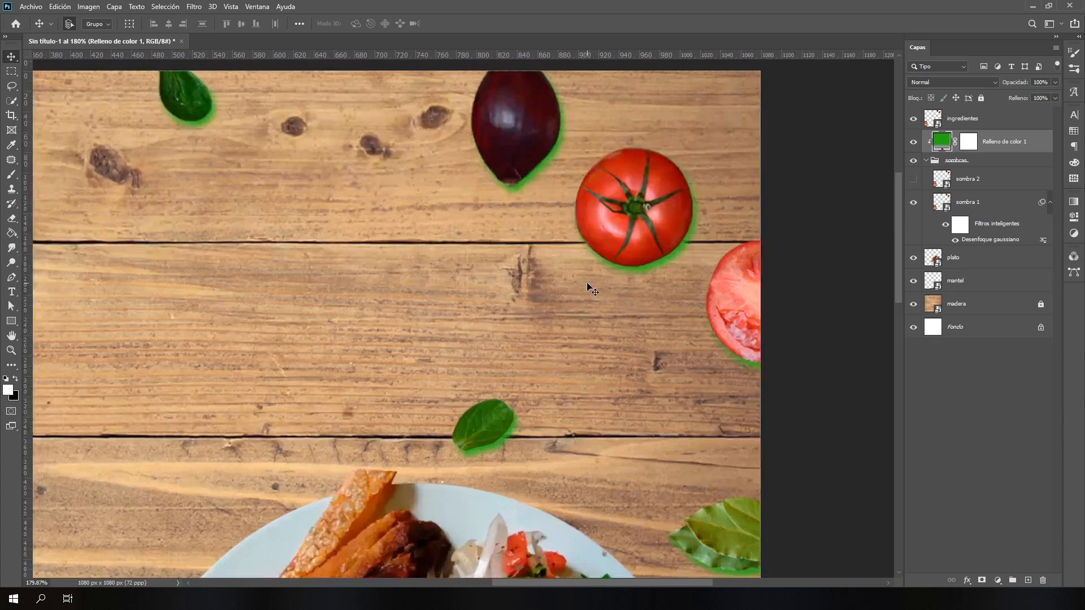
scroll(590, 290, "up", 1)
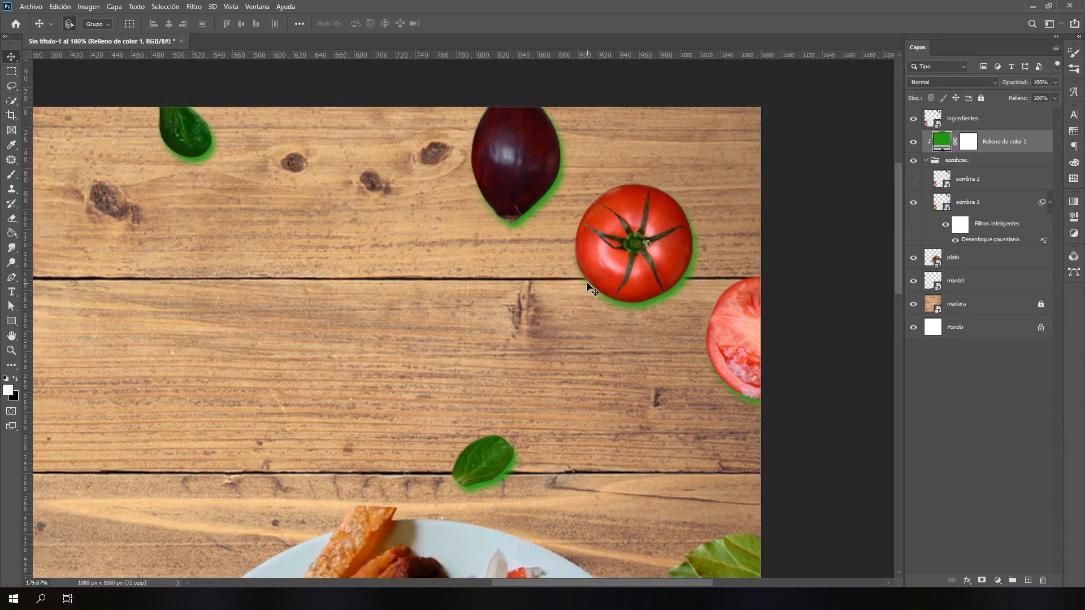
double_click(947, 145)
left_click_drag(784, 203, 775, 197)
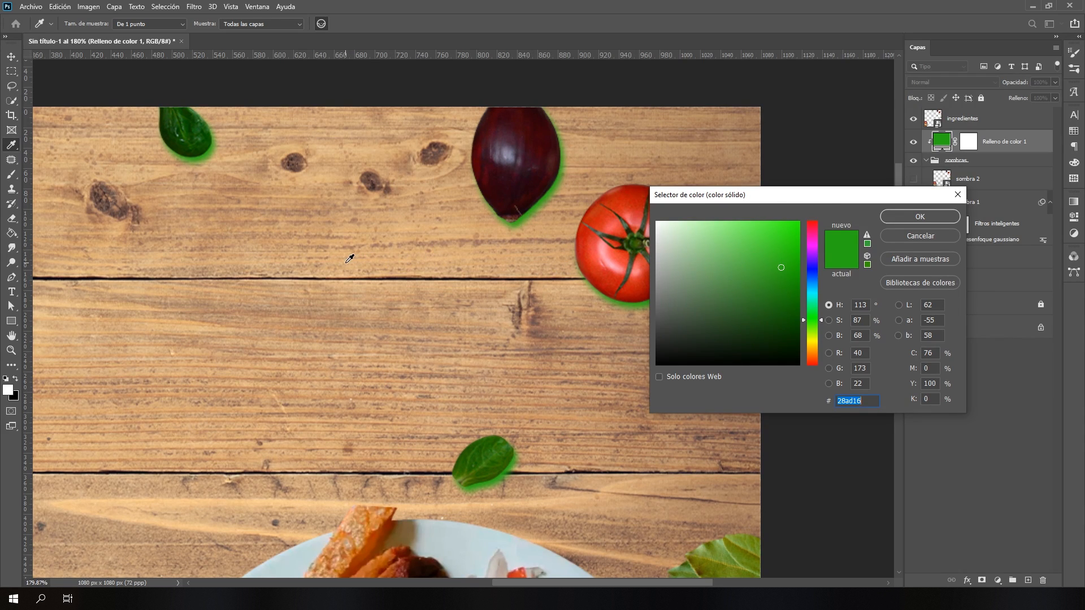
left_click(298, 159)
left_click(434, 153)
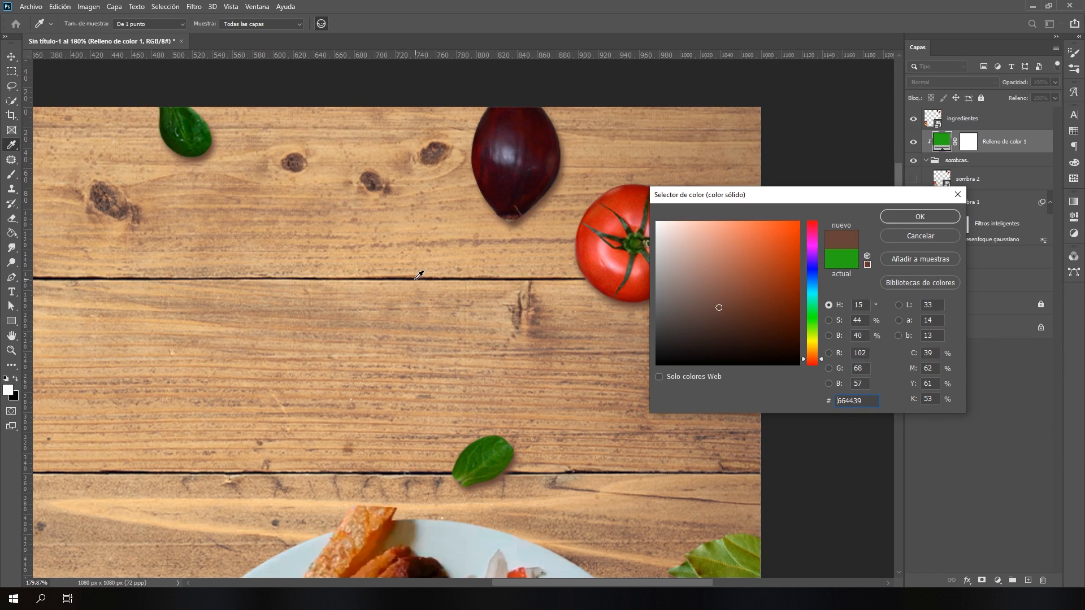
left_click(418, 274)
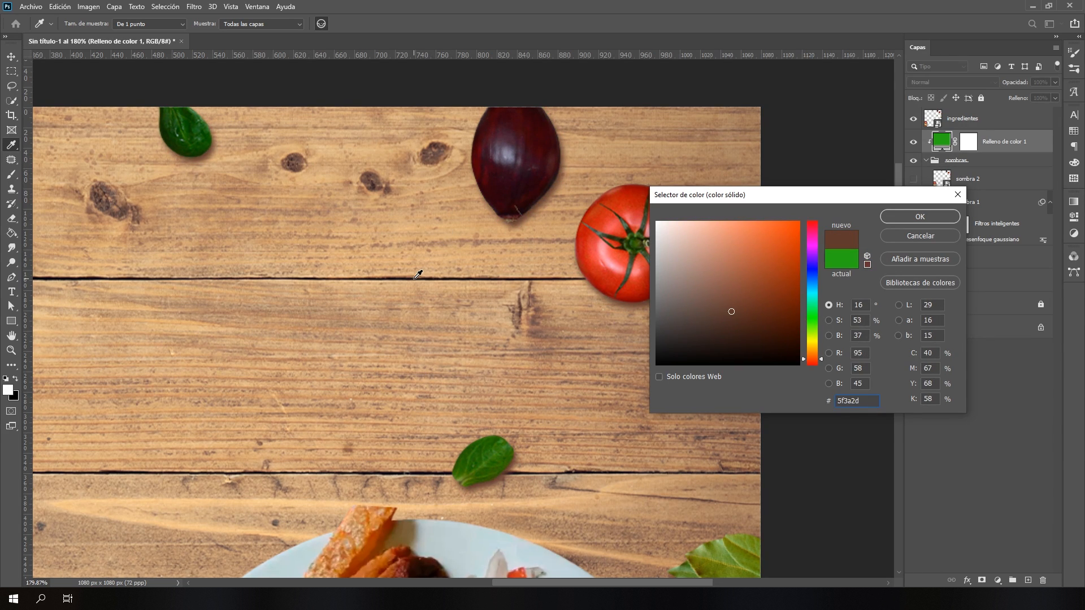
left_click(402, 275)
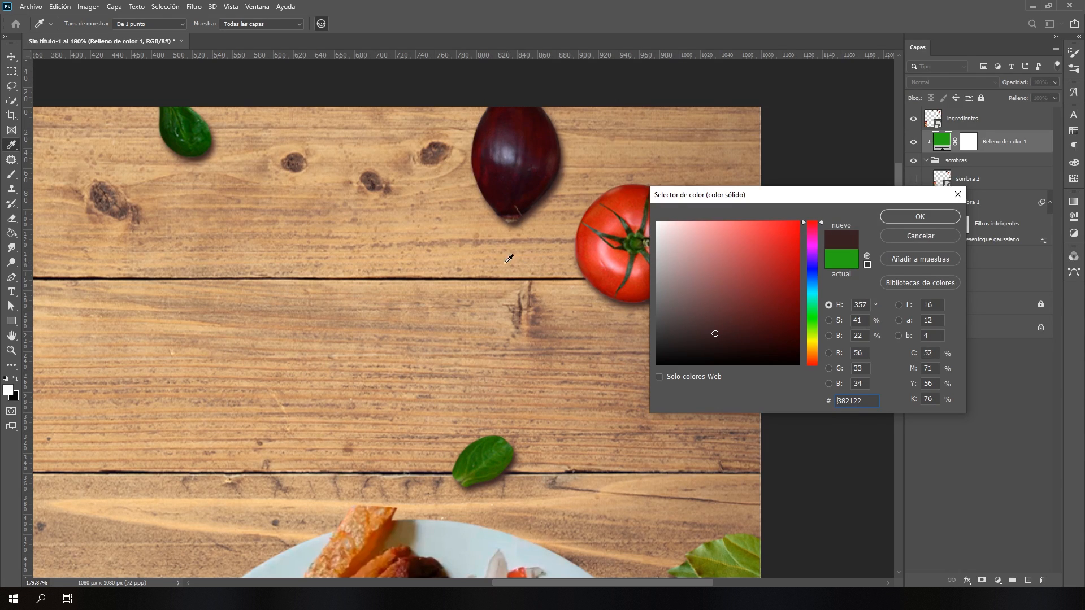
left_click(438, 149)
left_click(469, 234)
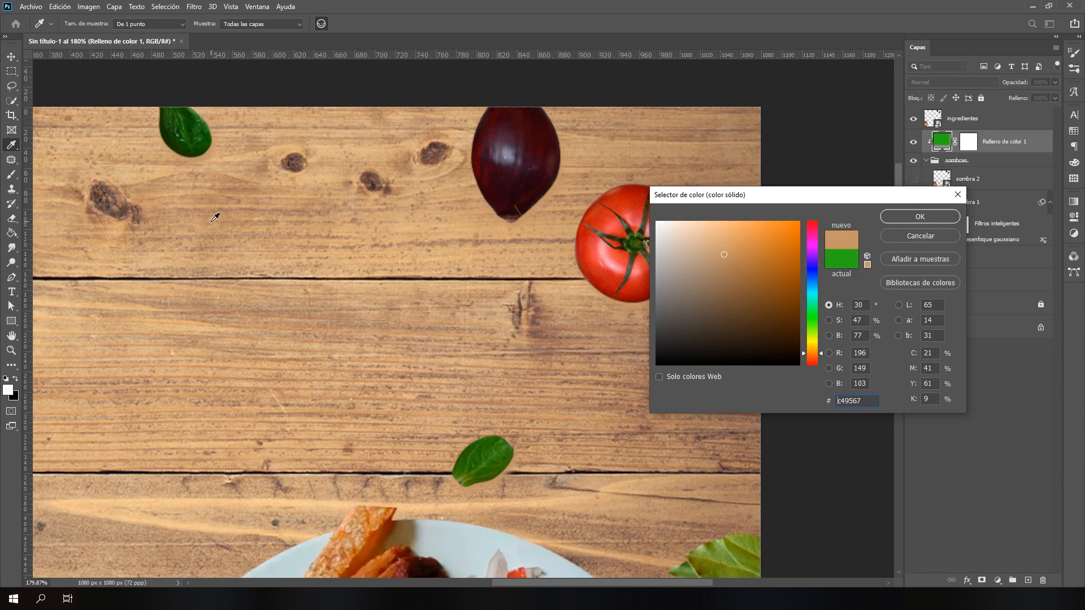
left_click(305, 226)
left_click(342, 232)
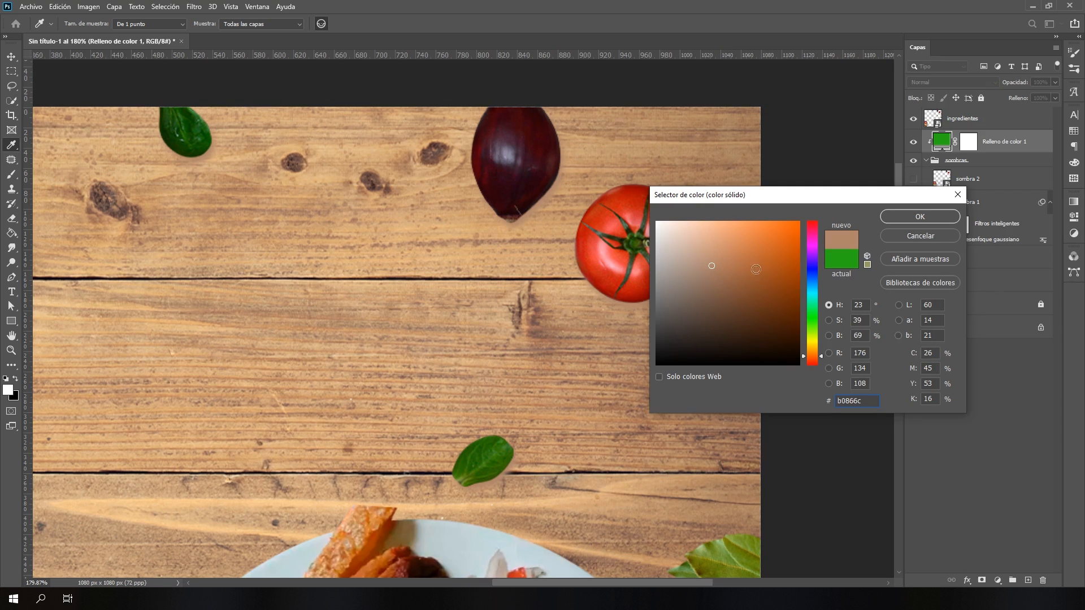
left_click(735, 285)
mouse_move(735, 286)
left_mouse_down()
mouse_move(772, 335)
mouse_move(770, 323)
left_mouse_up()
left_click(909, 219)
- Compare the onion and tomato shadows with and without the brown colour fill, and examine them in the whole composition
scroll(741, 226, "up", 3)
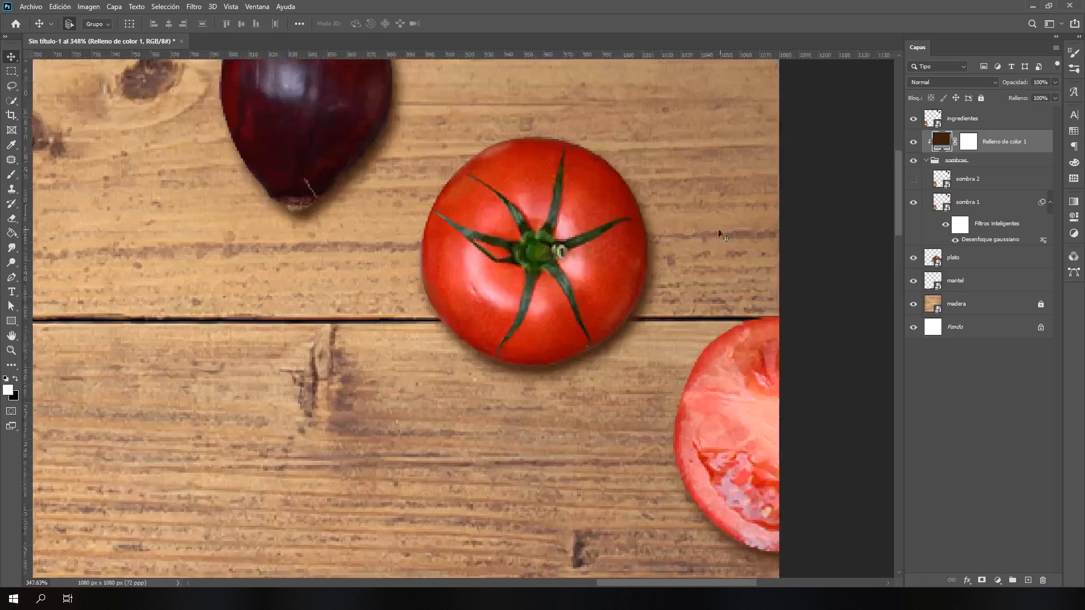
scroll(618, 240, "up", 2)
scroll(618, 240, "up", 2)
left_click(913, 145)
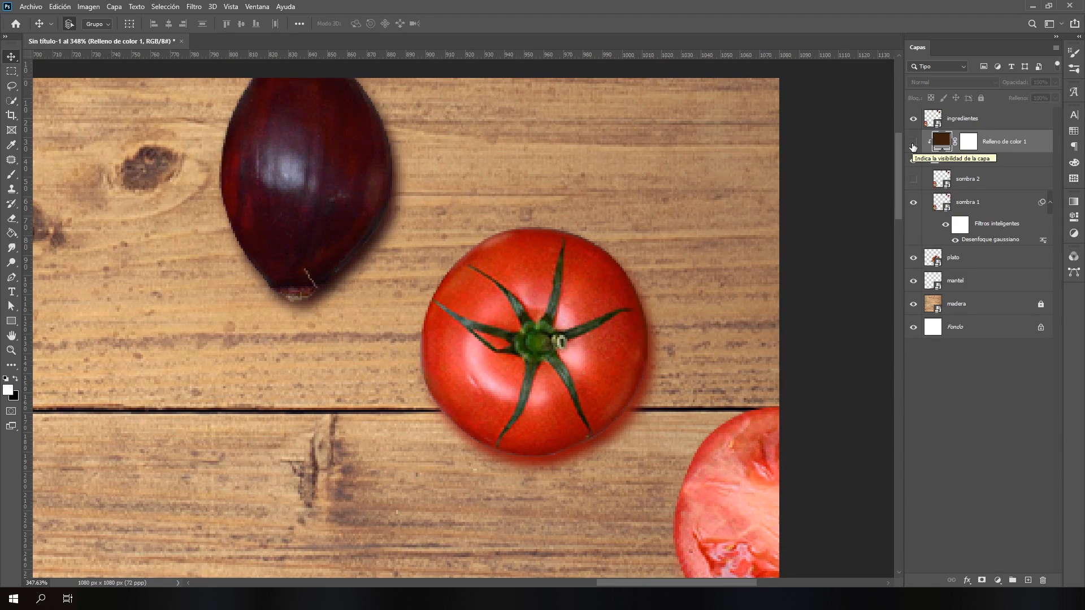
left_click(914, 144)
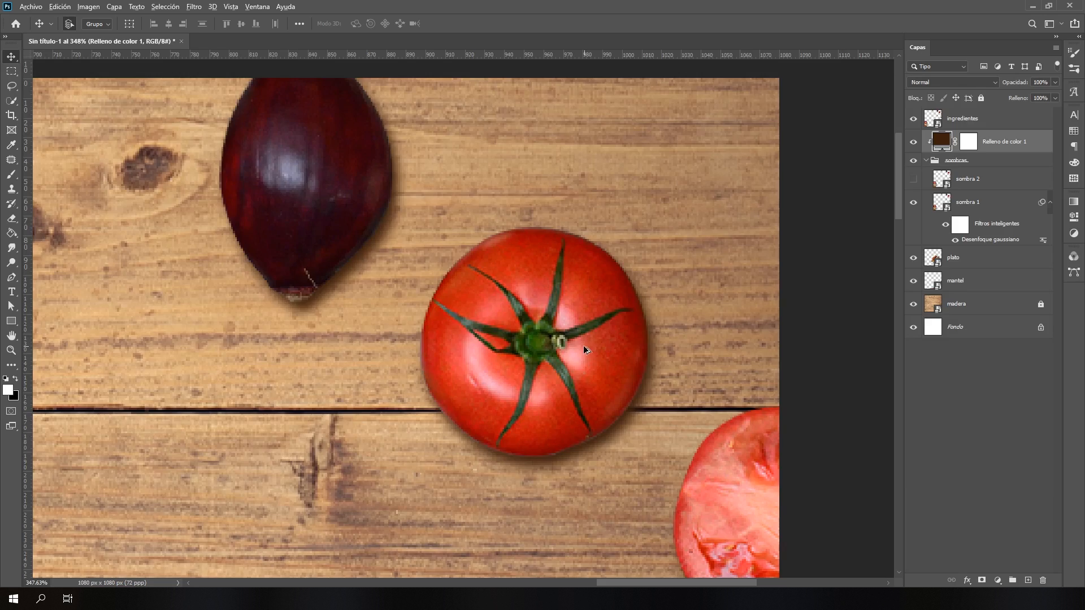
scroll(584, 345, "down", 3)
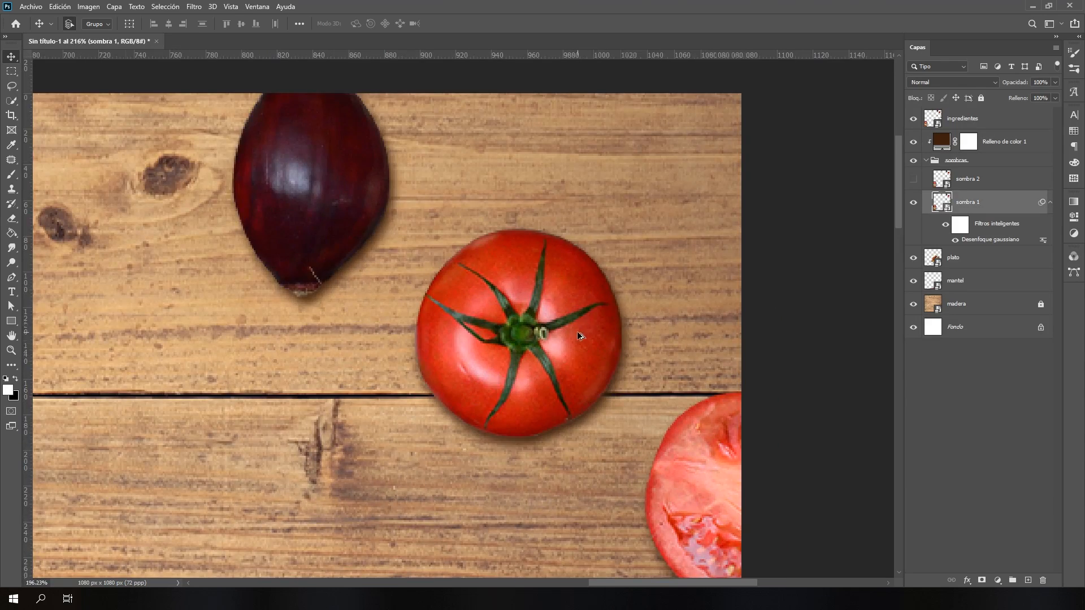
scroll(577, 331, "down", 5)
scroll(577, 338, "down", 1)
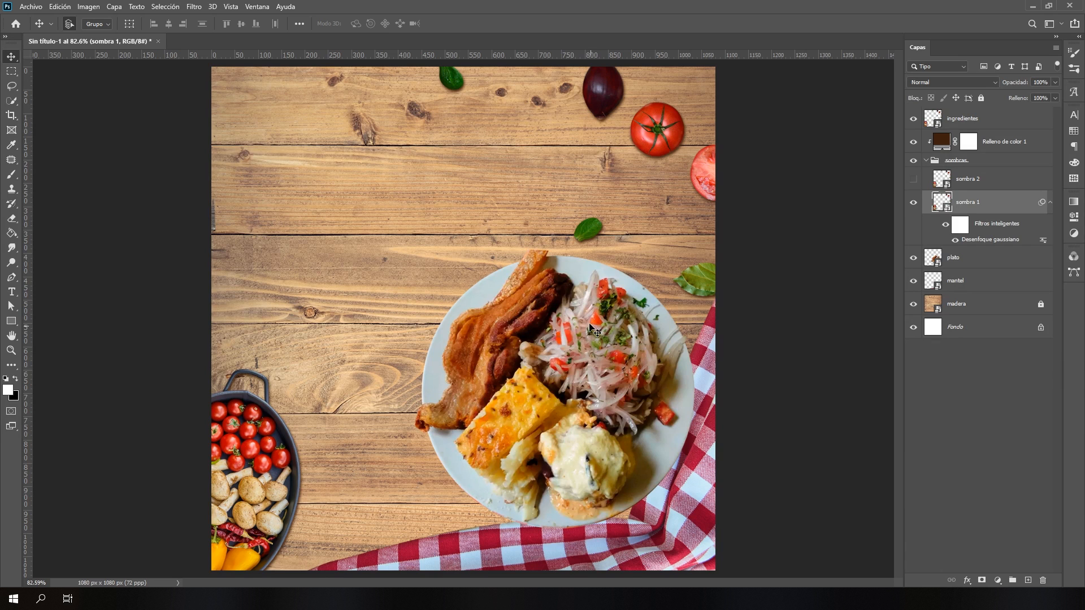
- Show the sombra 2 layer and apply a Motion Blur filter to it at an angle of -50°
scroll(699, 170, "up", 3)
scroll(657, 171, "up", 1)
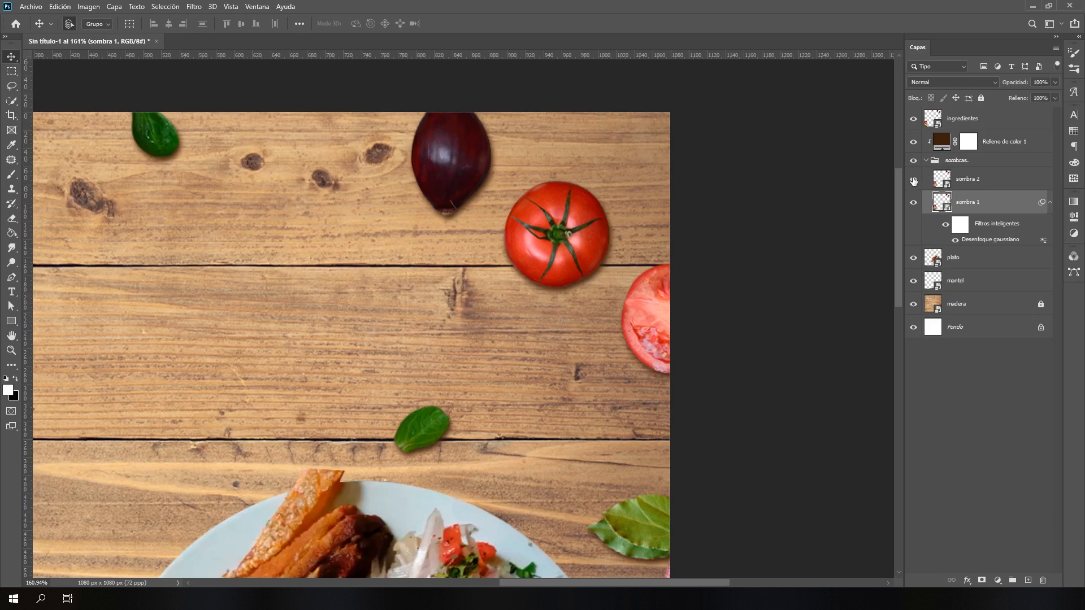
left_click(976, 182)
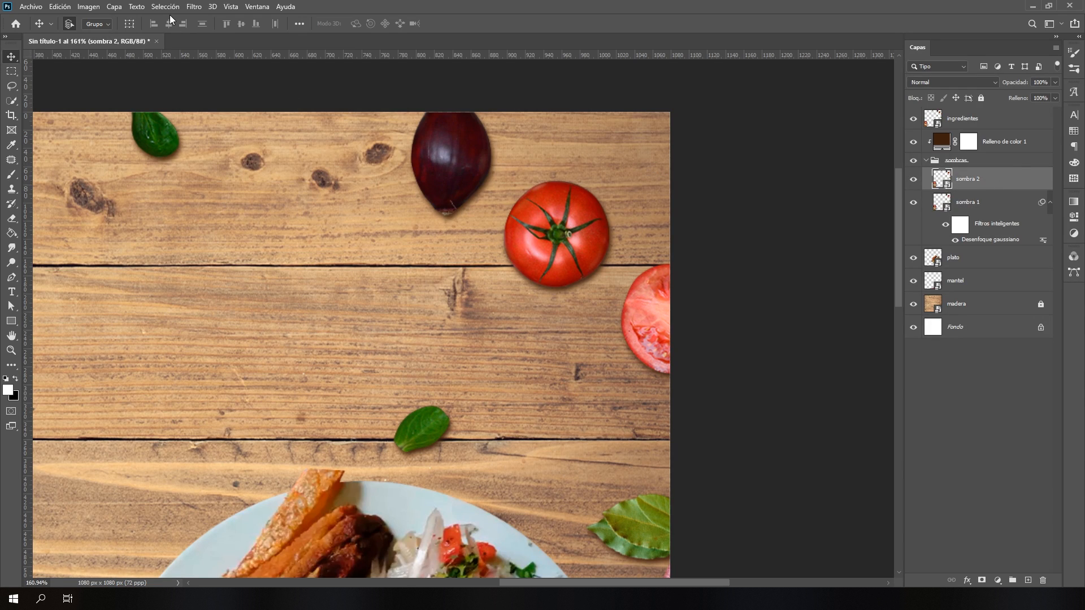
left_click(193, 6)
mouse_move(224, 134)
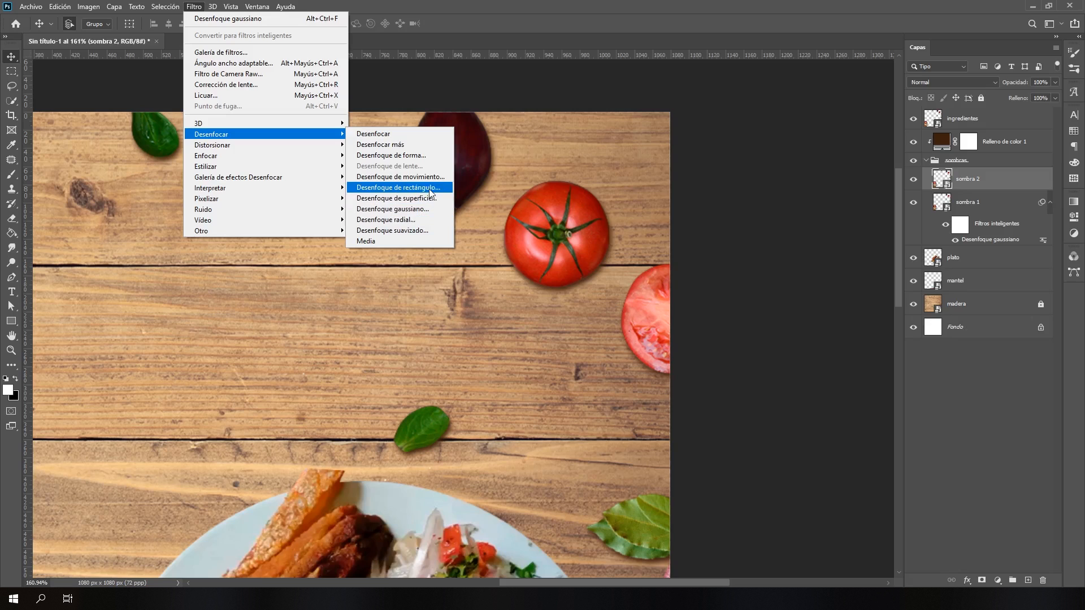
left_click(422, 177)
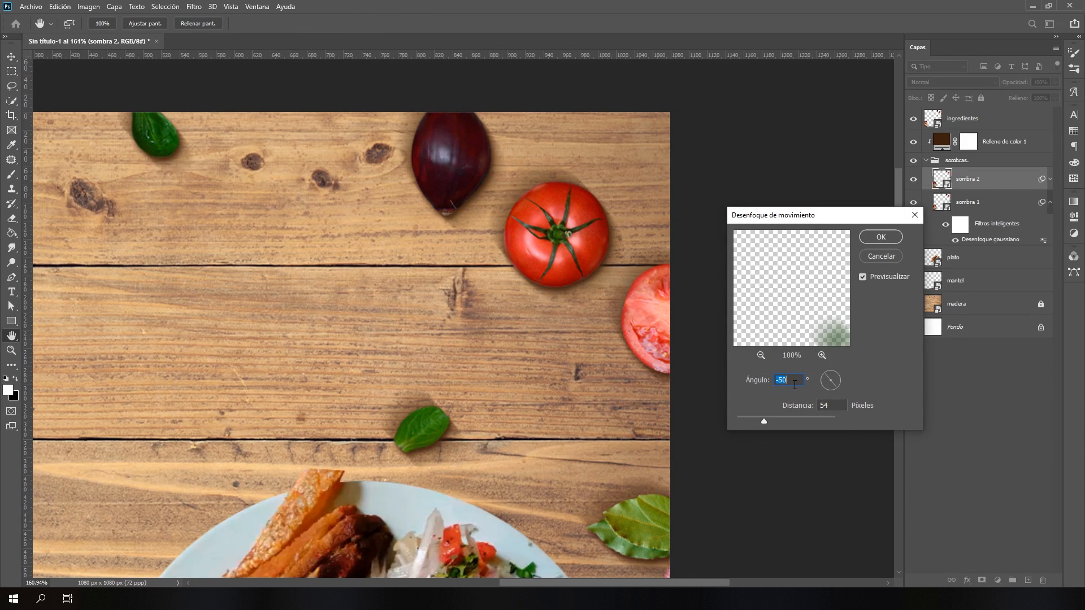
double_click(835, 405)
type("5")
left_click(884, 237)
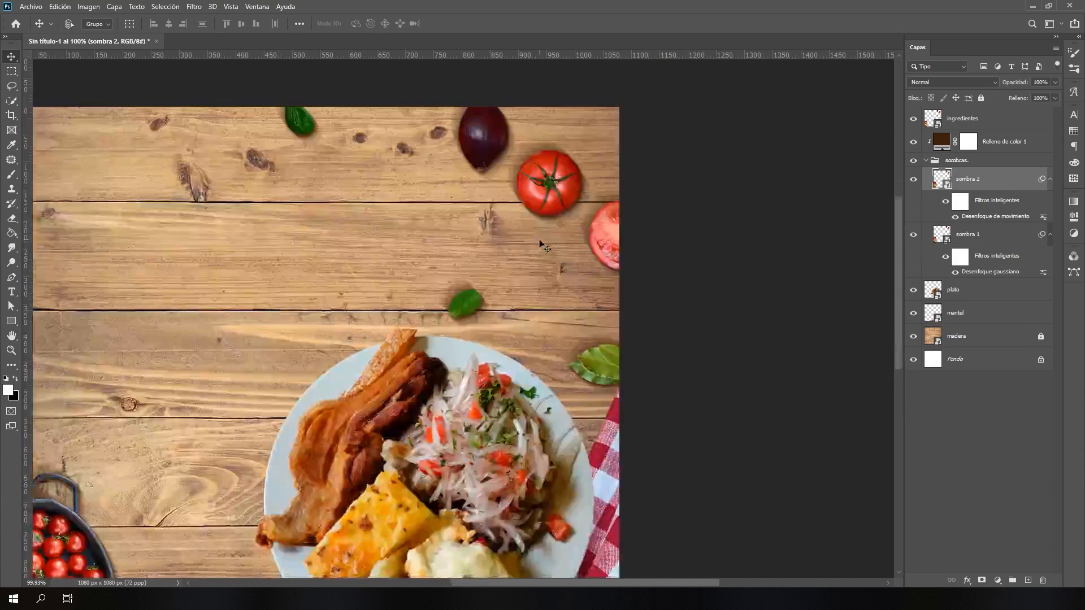
- Inspect the onion and tomatoes up close with the sombras group hidden and shown
left_click_drag(478, 142, 518, 142)
left_click_drag(519, 142, 346, 243)
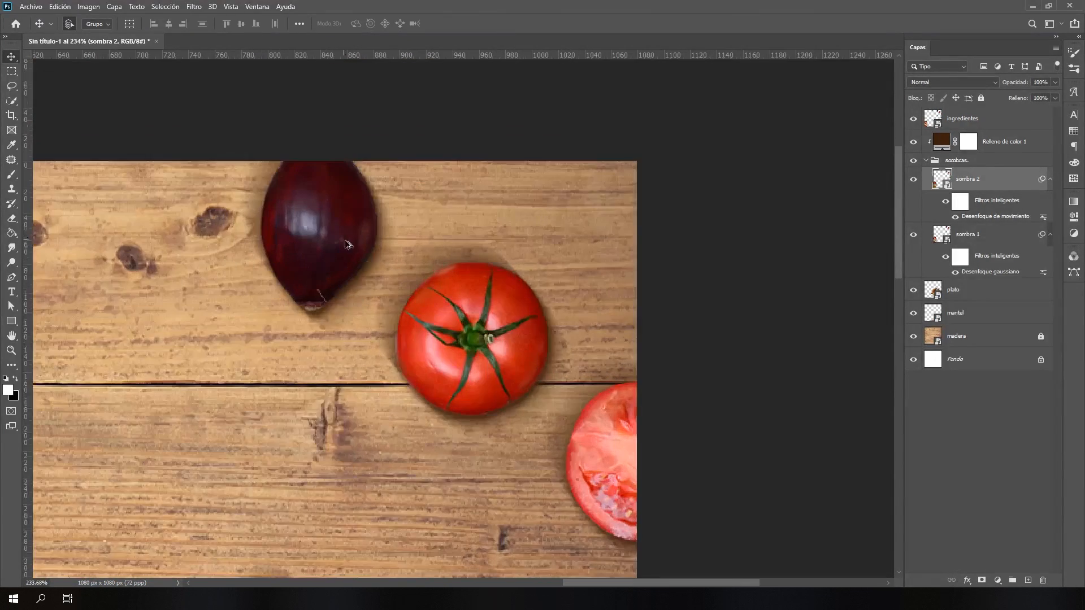
left_click(915, 162)
left_click(916, 162)
- Collapse sombra 2's smart filters and nudge the layer down and to the right so its shadow extends beyond the ingredients
left_click(1050, 179)
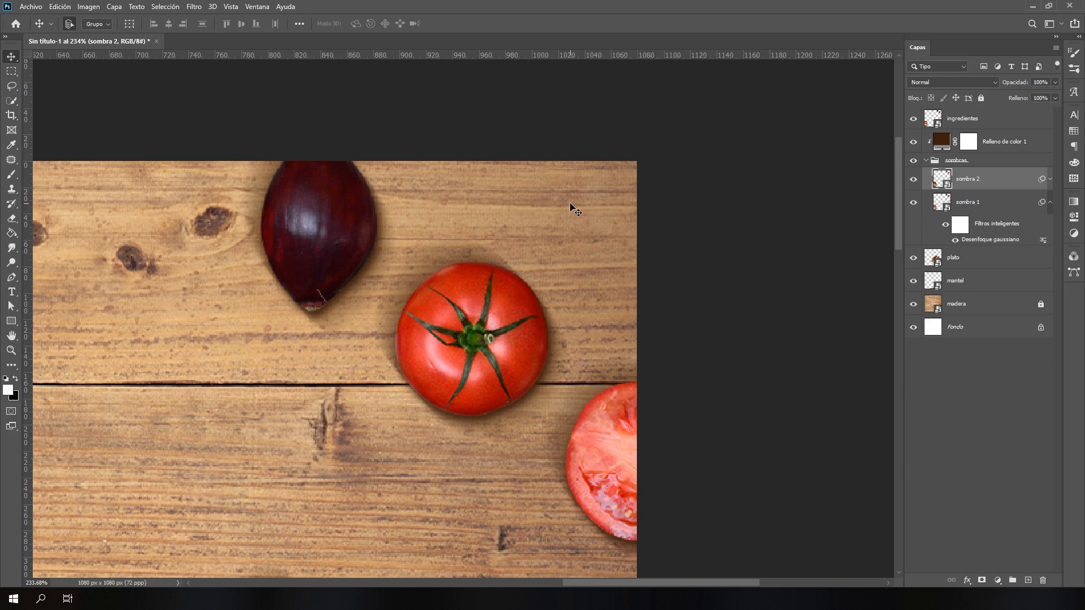
key("Down")
key("Down")
key("Down")
key("Down")
key("Down")
key("Down")
key("Down")
key("Down")
key("Down")
key("Down")
key("Right")
key("Right")
key("Right")
key("Right")
key("Right")
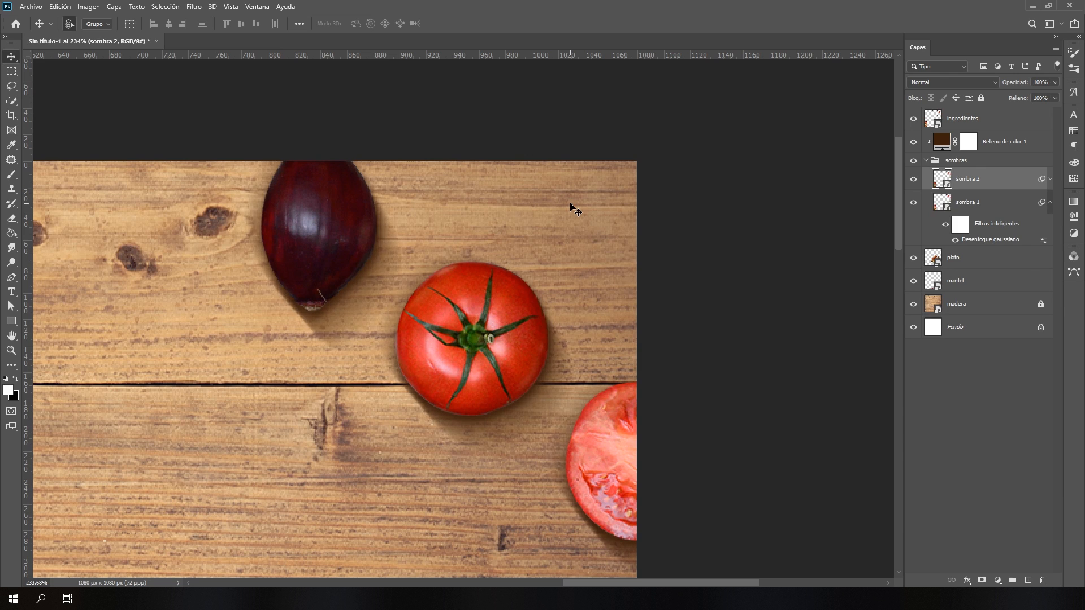
key("Right")
key("Right")
key("Right")
key("Right")
key("Right")
key("Right")
key("Right")
key("Down")
key("Up")
key("Left")
key("Up")
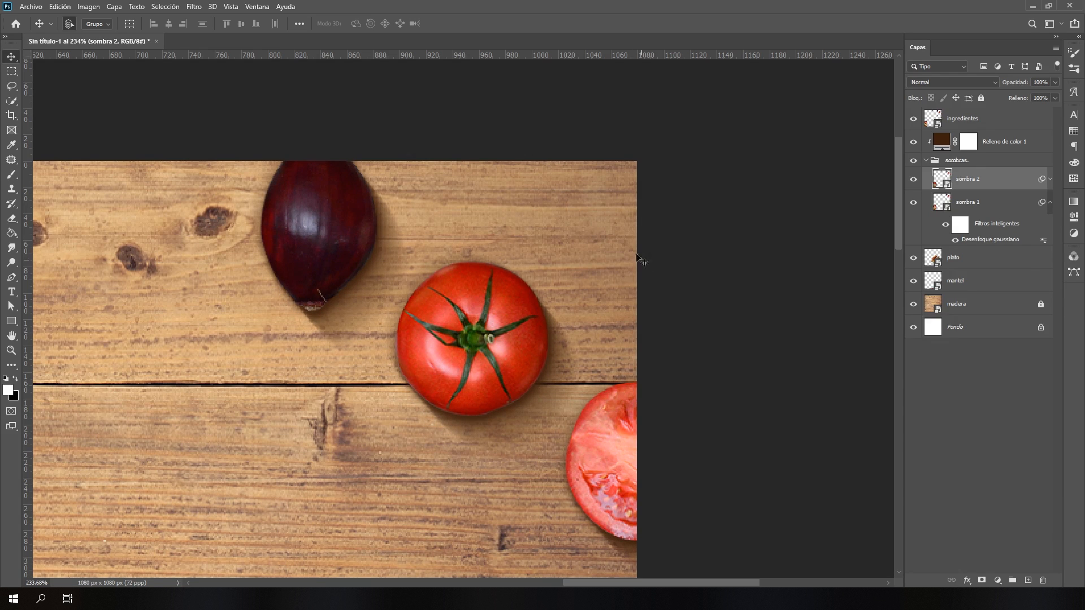
- Compare the separate effects of the sombra 1 and sombra 2 layers by toggling their visibility
scroll(640, 260, "down", 3)
scroll(560, 238, "up", 3)
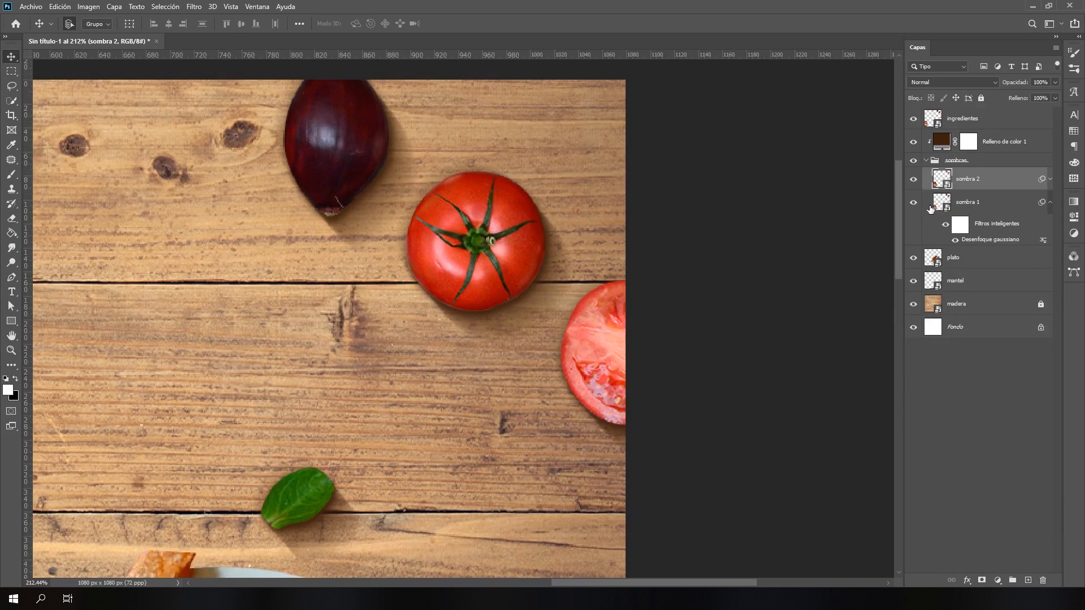
left_click(913, 180)
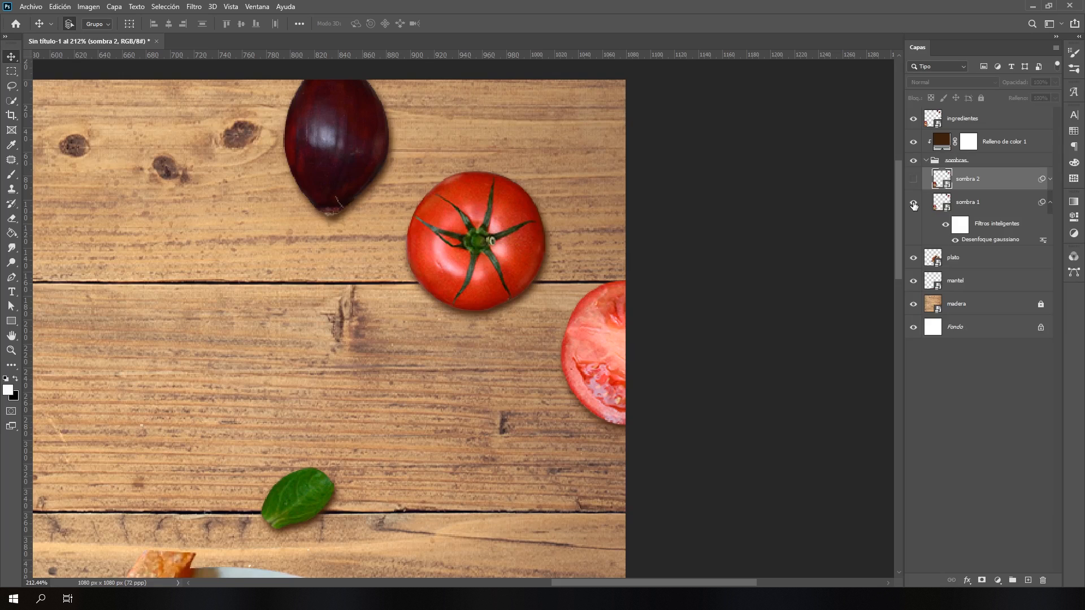
left_click(914, 204)
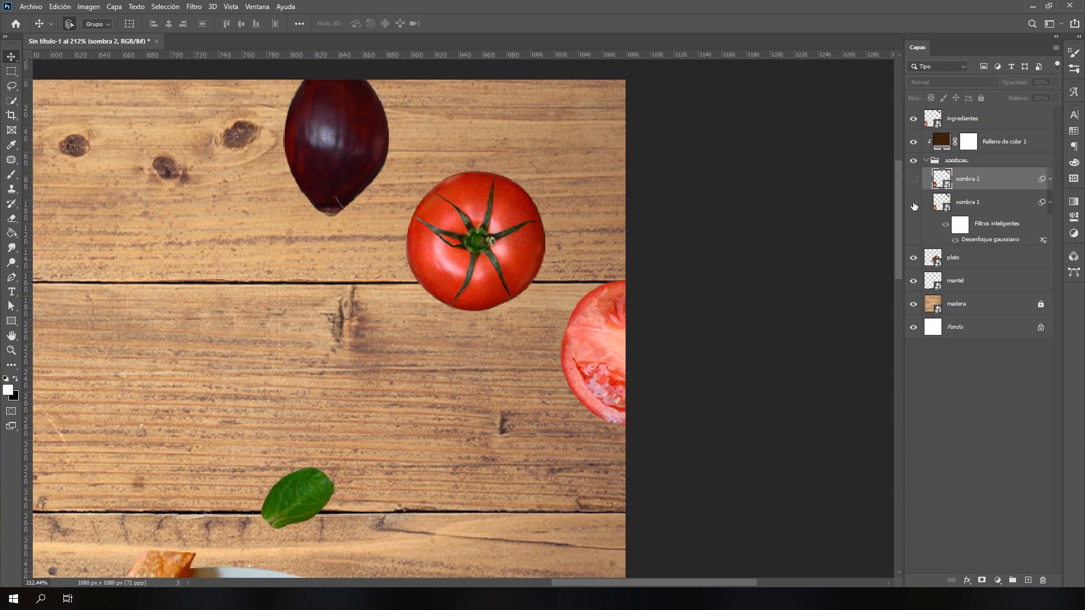
left_click(914, 203)
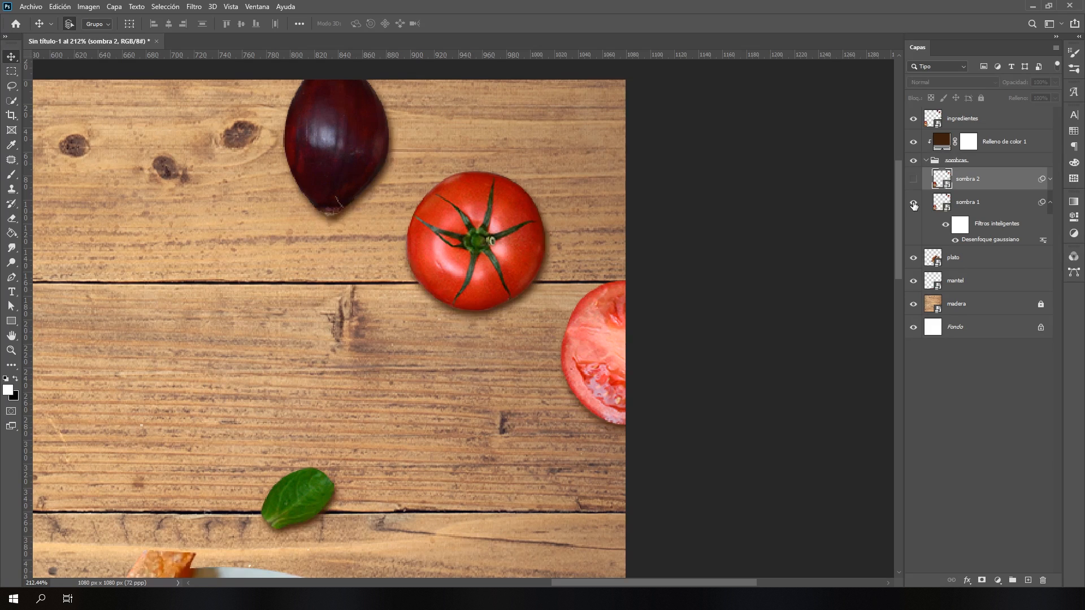
left_click(914, 180)
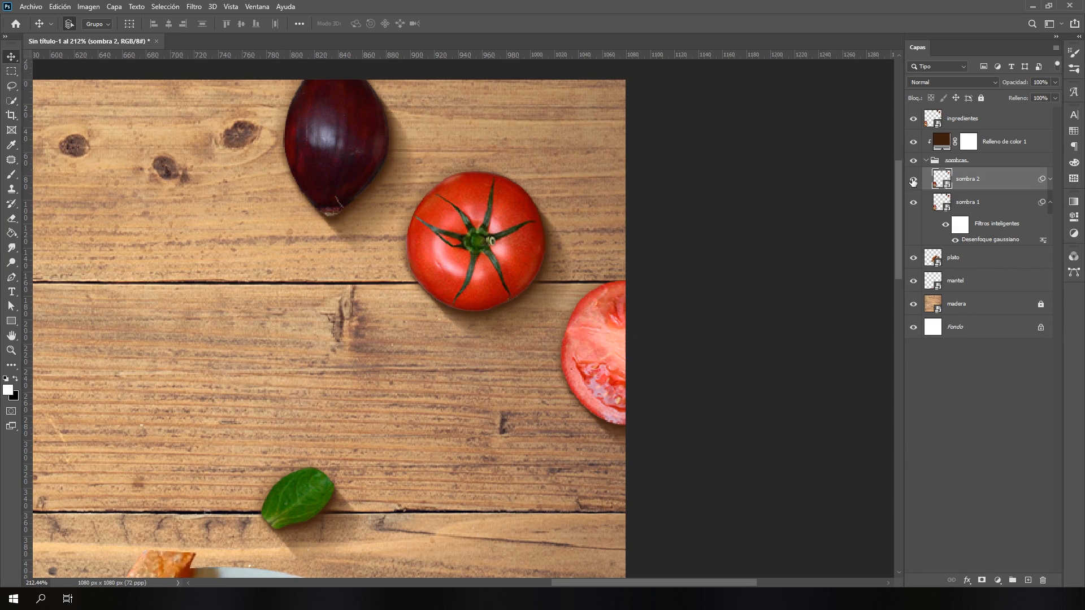
left_click(914, 181)
left_click(914, 180)
left_click(914, 181)
left_click(914, 181)
left_click(914, 203)
left_click(914, 204)
- Collapse the sombras group and add an empty layer named "sombra plato" directly below the plato layer
scroll(562, 331, "down", 10)
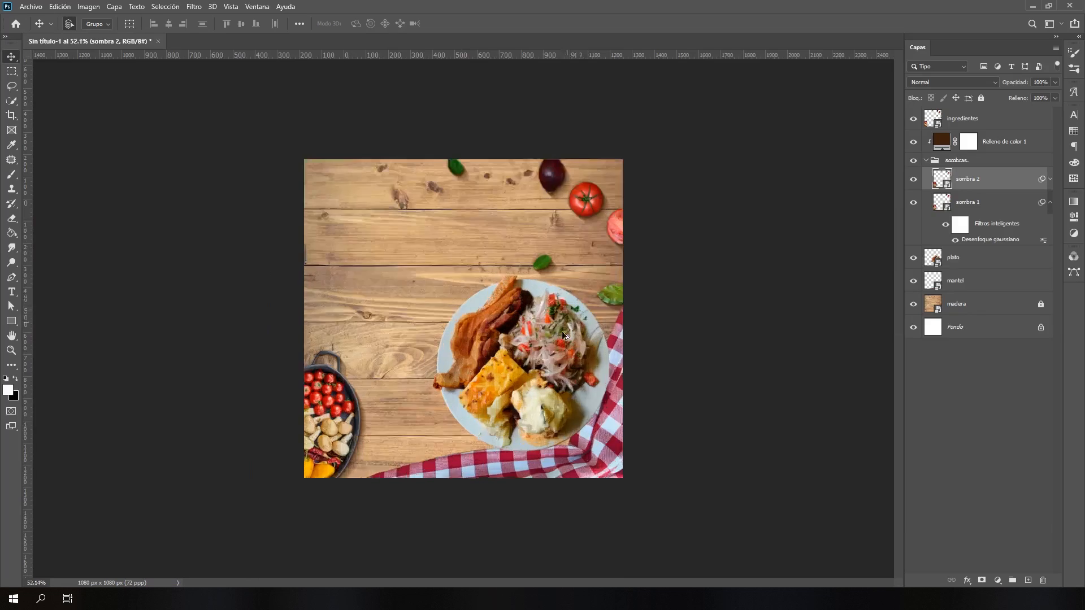
key("ctrl+0")
scroll(647, 424, "up", 3)
left_click(648, 424)
scroll(647, 424, "down", 2)
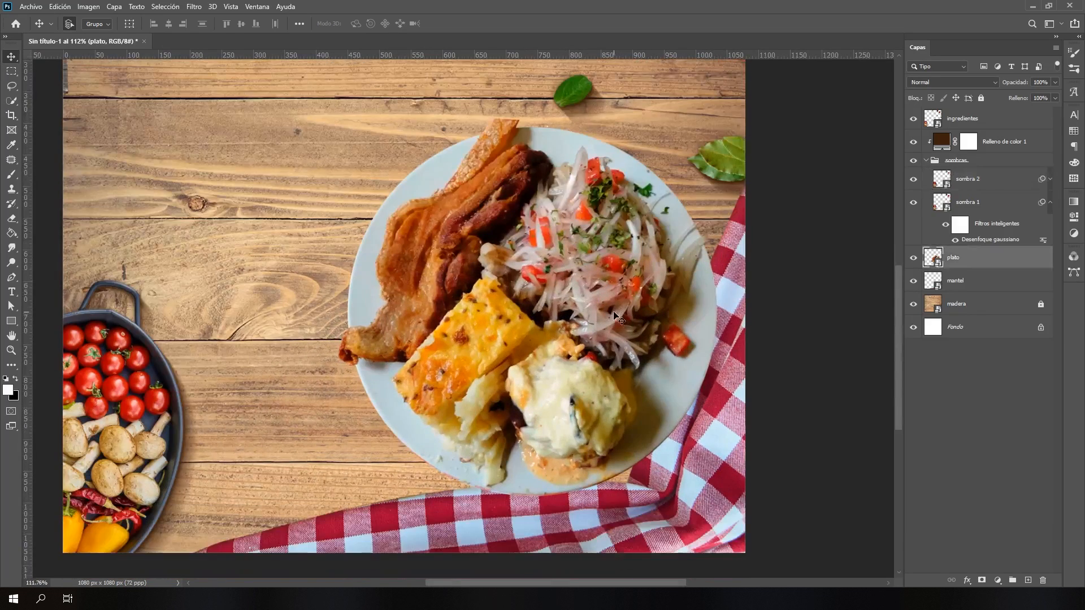
left_click(927, 161)
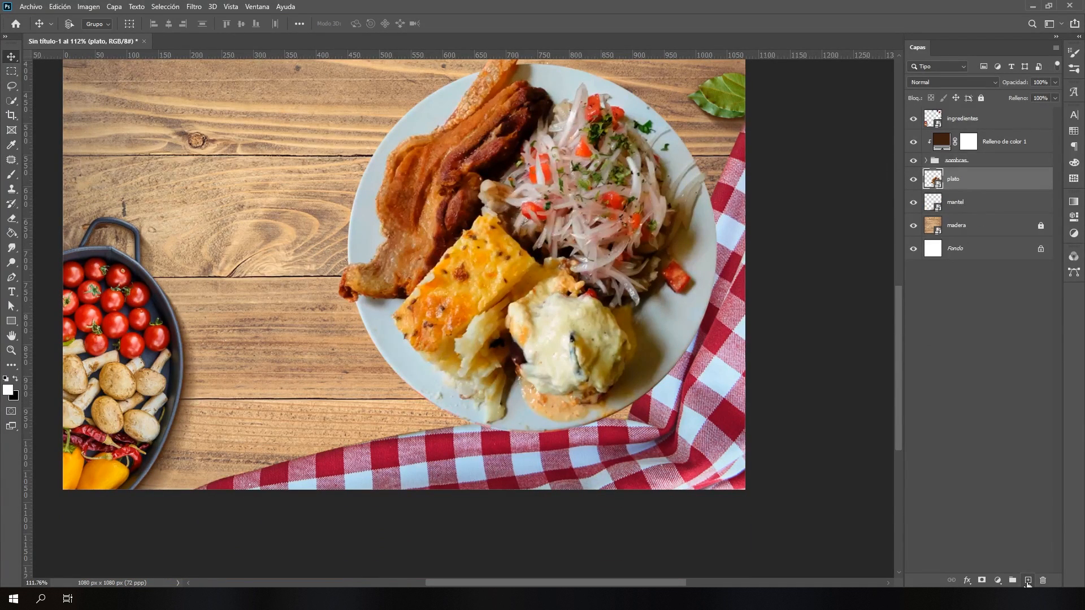
left_click(1028, 582, "ctrl")
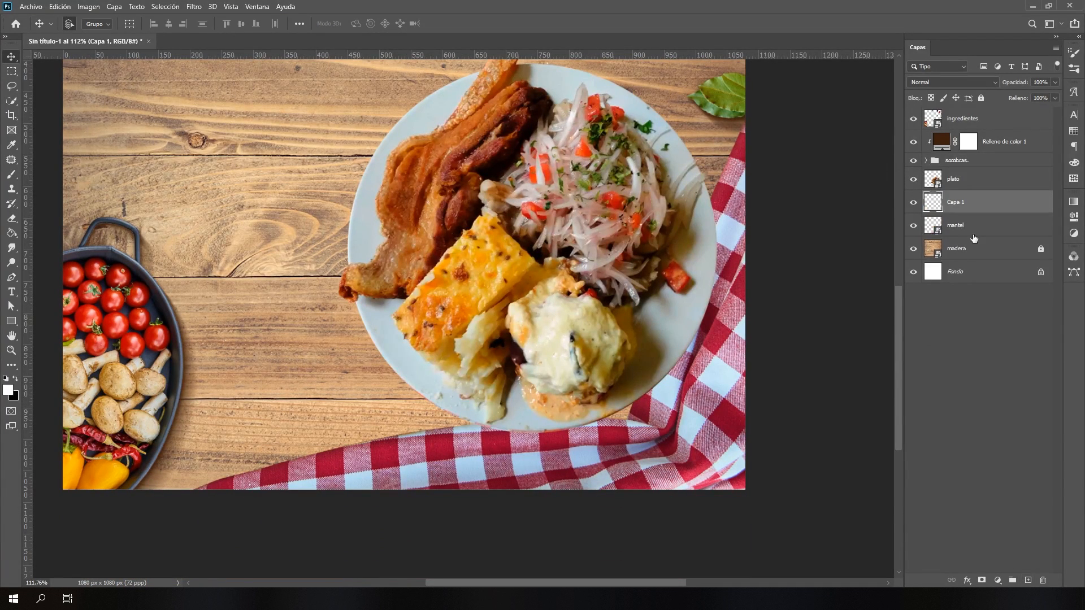
double_click(955, 204)
type("sombra plato")
key("Return")
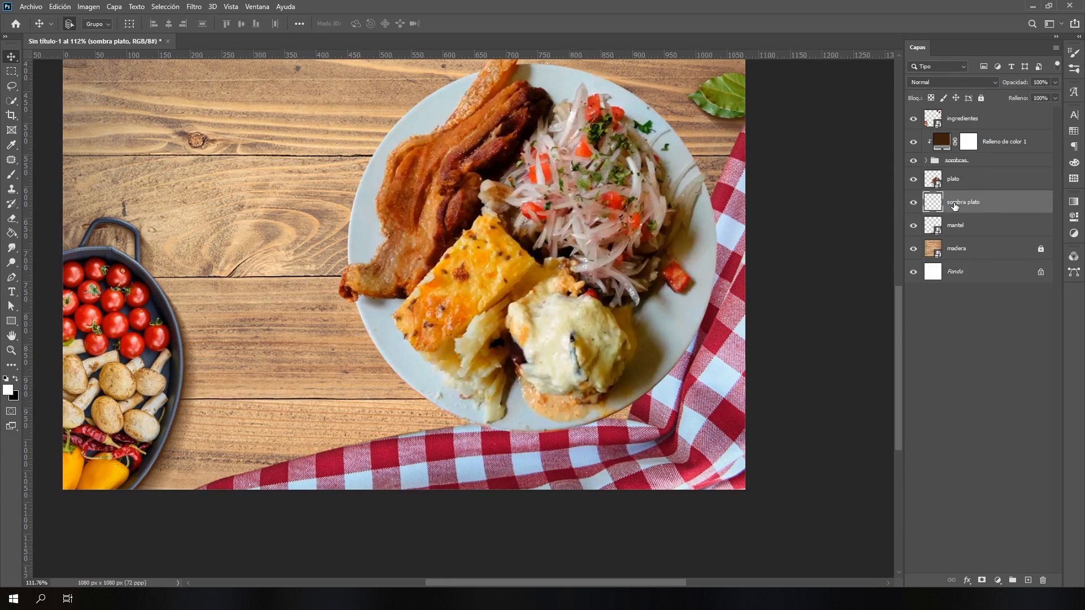
- Prepare a soft brush about 41 px wide with 80% opacity and black as the foreground colour
key("b")
scroll(647, 285, "up", 2)
left_click_drag(606, 317, 619, 317)
scroll(633, 308, "down", 1)
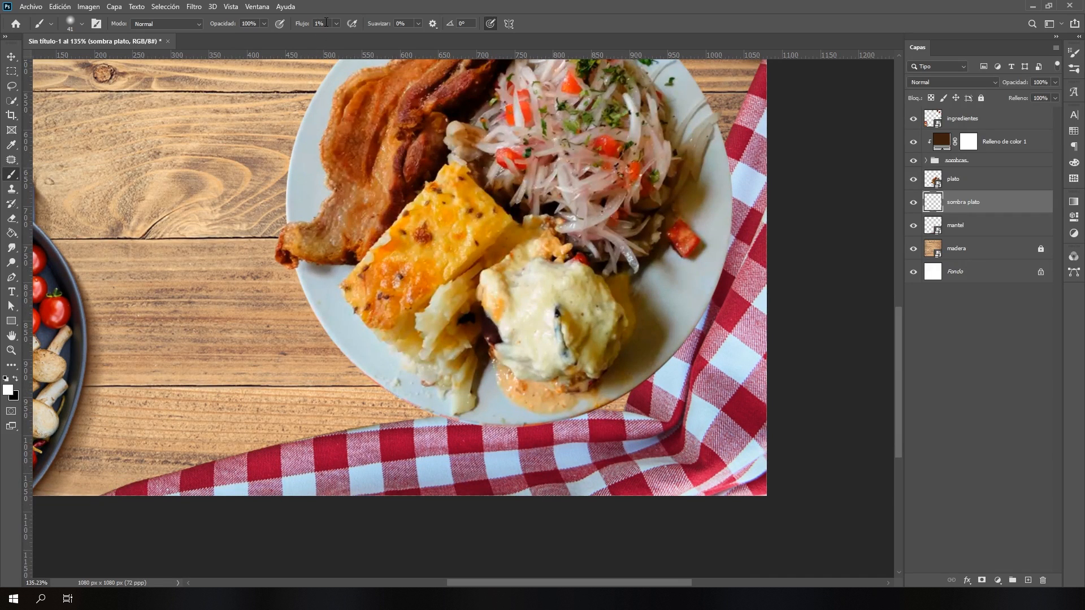
left_click(257, 23)
type("80")
left_click(15, 379)
- Paint a soft black shadow on the tablecloth along the plate's lower-right rim
mouse_move(634, 387)
left_mouse_down()
mouse_move(643, 357)
mouse_move(600, 389)
mouse_move(616, 340)
mouse_move(644, 311)
mouse_move(565, 431)
mouse_move(570, 446)
left_mouse_up()
scroll(654, 383, "right", 1)
scroll(599, 382, "up", 6)
scroll(617, 351, "up", 1)
scroll(616, 353, "right", 1)
mouse_move(596, 403)
left_mouse_down()
mouse_move(589, 427)
mouse_move(596, 373)
mouse_move(522, 458)
left_mouse_up()
scroll(565, 459, "down", 7)
scroll(560, 418, "down", 3)
scroll(557, 395, "left", 1)
scroll(557, 374, "up", 5)
- Extend the painted shadow along the bottom rim of the plate where it rests on the tablecloth
mouse_move(586, 385)
left_mouse_down()
mouse_move(506, 385)
mouse_move(563, 373)
mouse_move(518, 393)
mouse_move(578, 376)
mouse_move(547, 377)
mouse_move(621, 345)
mouse_move(596, 373)
mouse_move(625, 365)
mouse_move(582, 376)
mouse_move(681, 341)
mouse_move(582, 376)
mouse_move(559, 364)
mouse_move(576, 367)
left_mouse_up()
scroll(560, 372, "up", 1)
scroll(597, 371, "down", 5)
scroll(566, 393, "left", 2)
scroll(646, 396, "up", 4)
scroll(645, 396, "up", 1)
scroll(463, 353, "left", 1)
scroll(456, 347, "up", 4)
left_click_drag(572, 368, 548, 368)
mouse_move(656, 379)
left_mouse_down()
mouse_move(572, 371)
mouse_move(748, 369)
mouse_move(521, 379)
mouse_move(517, 365)
left_mouse_up()
- Paint a soft black shadow on the wood along the plate's lower-left rim with a brush about 45 px wide
left_click_drag(394, 267, 401, 267)
left_click_drag(401, 267, 480, 330)
mouse_move(480, 330)
left_mouse_down()
mouse_move(412, 265)
mouse_move(485, 338)
left_mouse_up()
left_click_drag(410, 284, 419, 284)
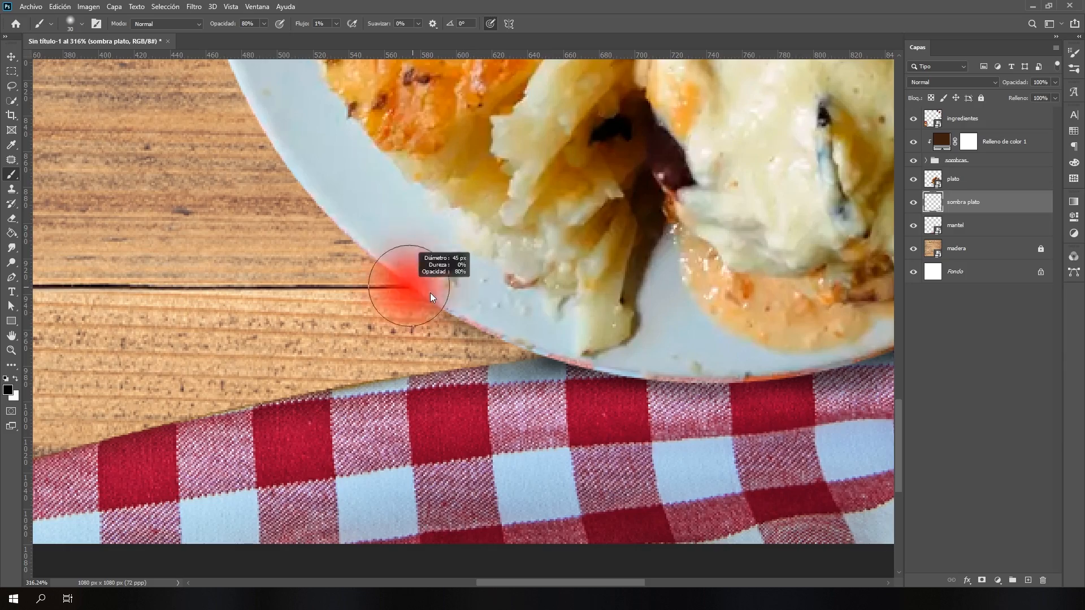
scroll(460, 360, "down", 6)
scroll(460, 360, "up", 3)
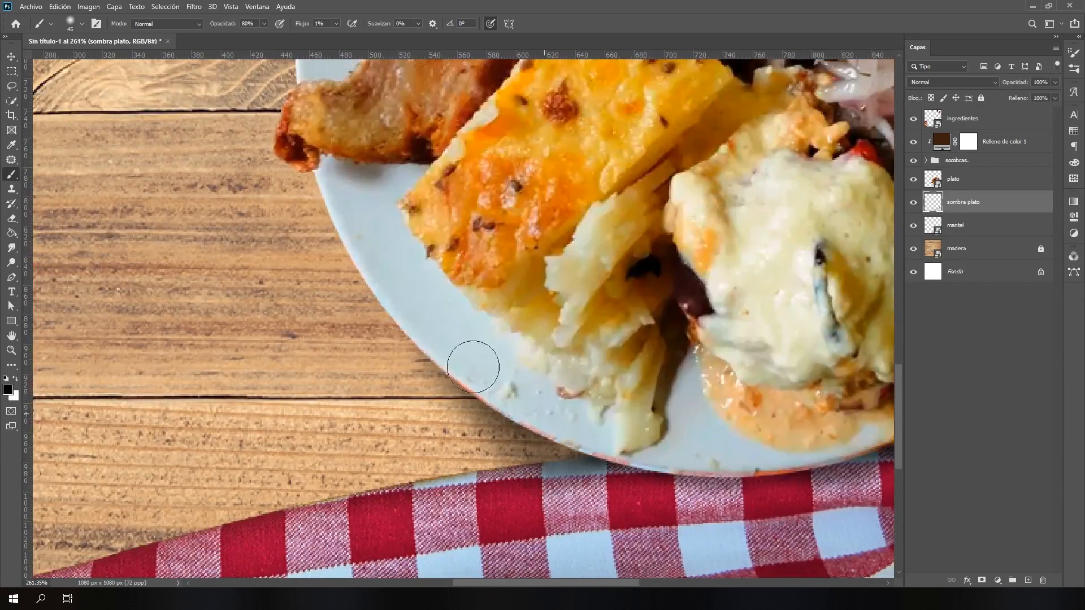
scroll(496, 357, "up", 2)
key("bracketright")
mouse_move(526, 339)
left_mouse_down()
mouse_move(477, 266)
mouse_move(545, 315)
mouse_move(490, 362)
mouse_move(503, 361)
left_mouse_up()
- Soften the painted shadow at the plate's lower-left rim with a low-flow Eraser
key("e")
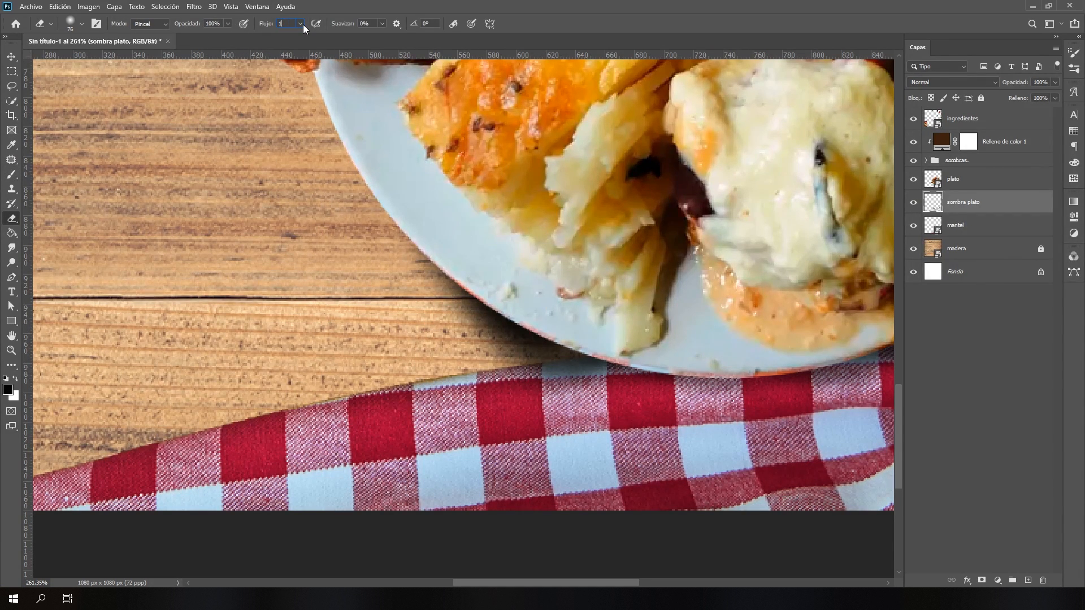
key("Return")
mouse_move(508, 364)
left_mouse_down()
mouse_move(539, 349)
mouse_move(494, 297)
left_mouse_up()
- Resize the brush and touch up the black shadow close to the plate's lower-left rim
key("b")
right_click(535, 317, "alt")
mouse_move(551, 332)
left_mouse_down()
mouse_move(479, 304)
mouse_move(539, 353)
left_mouse_up()
- Paint a soft black shadow on the tablecloth along the plate's right rim
scroll(539, 353, "down", 5)
scroll(633, 305, "right", 2)
scroll(656, 293, "up", 1)
scroll(657, 271, "right", 1)
scroll(657, 252, "up", 6)
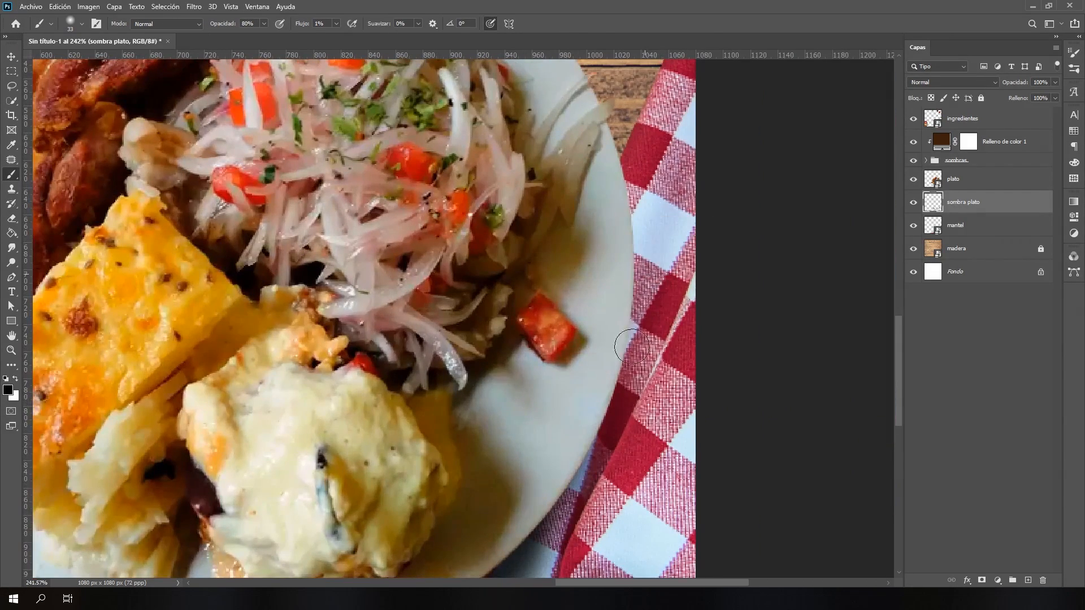
scroll(588, 316, "up", 4)
mouse_move(574, 292)
left_mouse_down()
mouse_move(585, 318)
mouse_move(558, 276)
mouse_move(584, 277)
mouse_move(612, 316)
left_mouse_up()
right_click(584, 277, "alt")
scroll(612, 317, "down", 6)
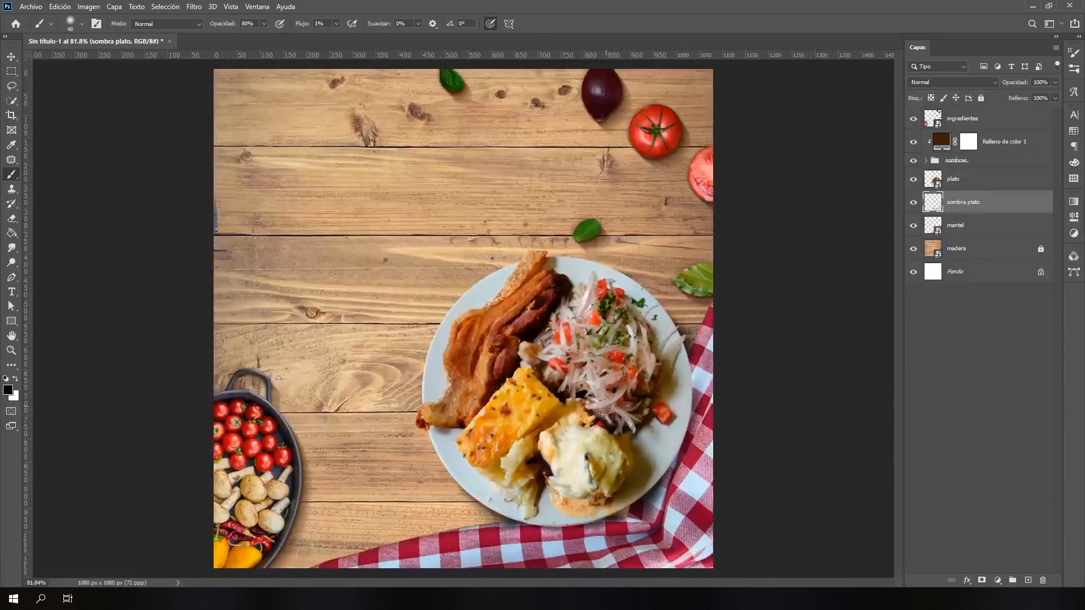
right_click(696, 305, "alt")
scroll(664, 527, "up", 3)
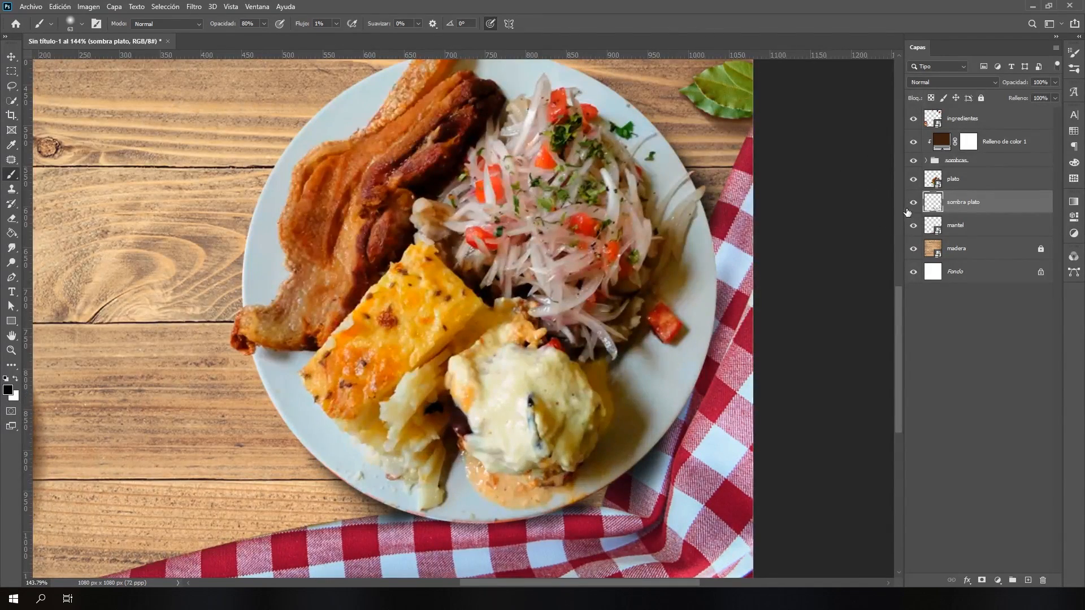
- Set the sombra plato layer's blend mode to Multiplicar and its opacity to 80%
left_click(948, 83)
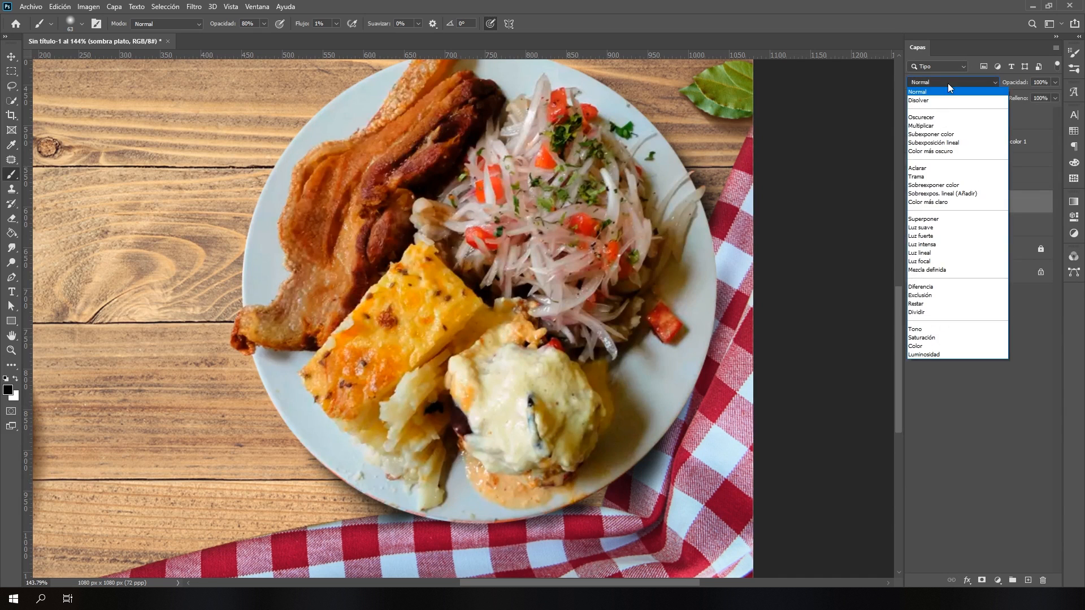
left_click(932, 128)
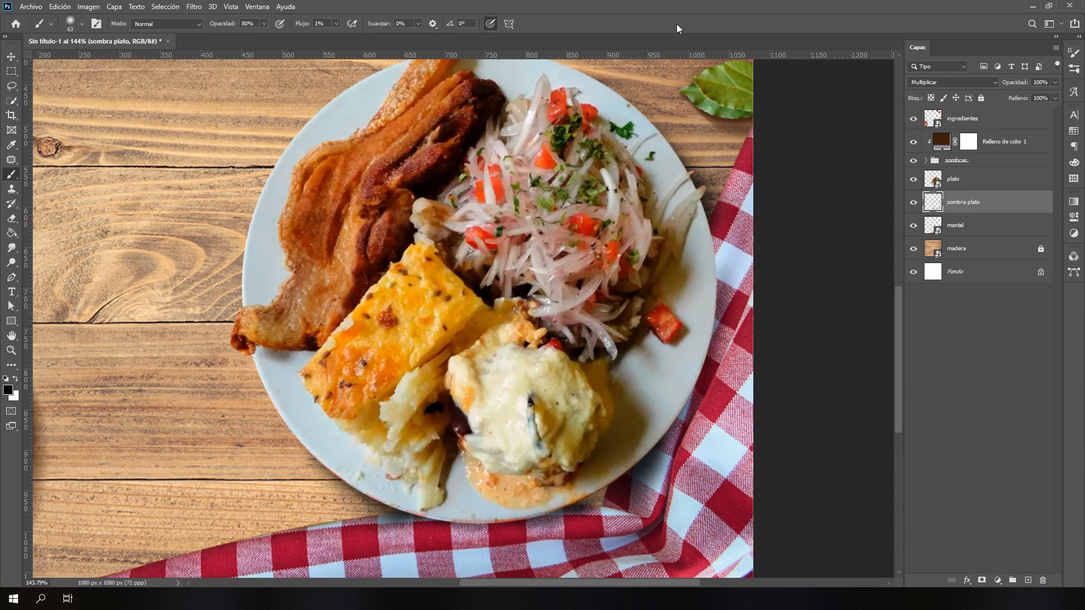
left_click(1055, 83)
left_click_drag(1017, 98, 1016, 99)
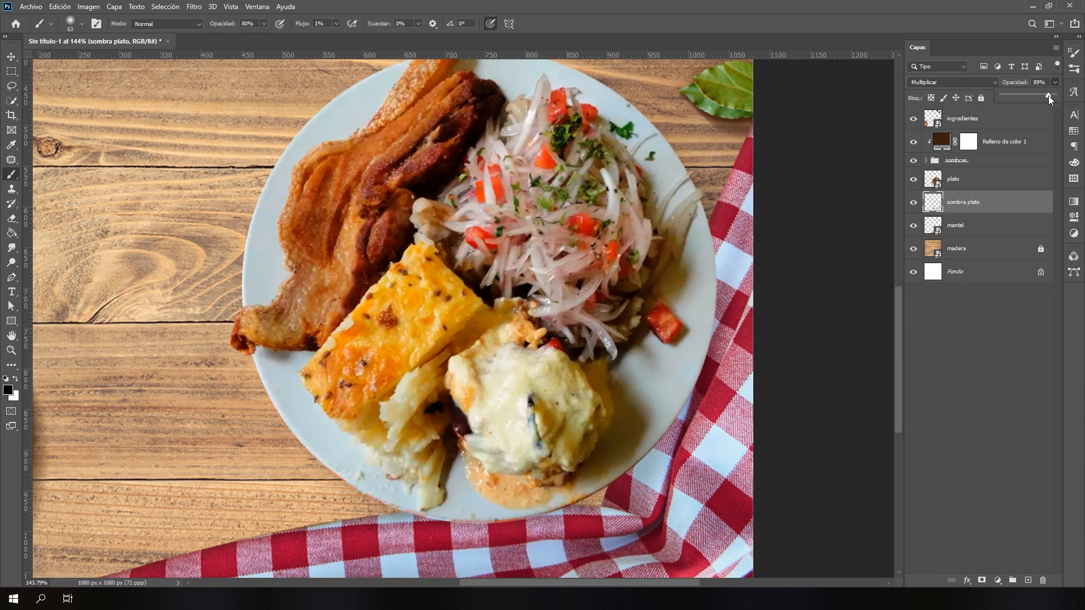
left_click_drag(1048, 96, 1047, 93)
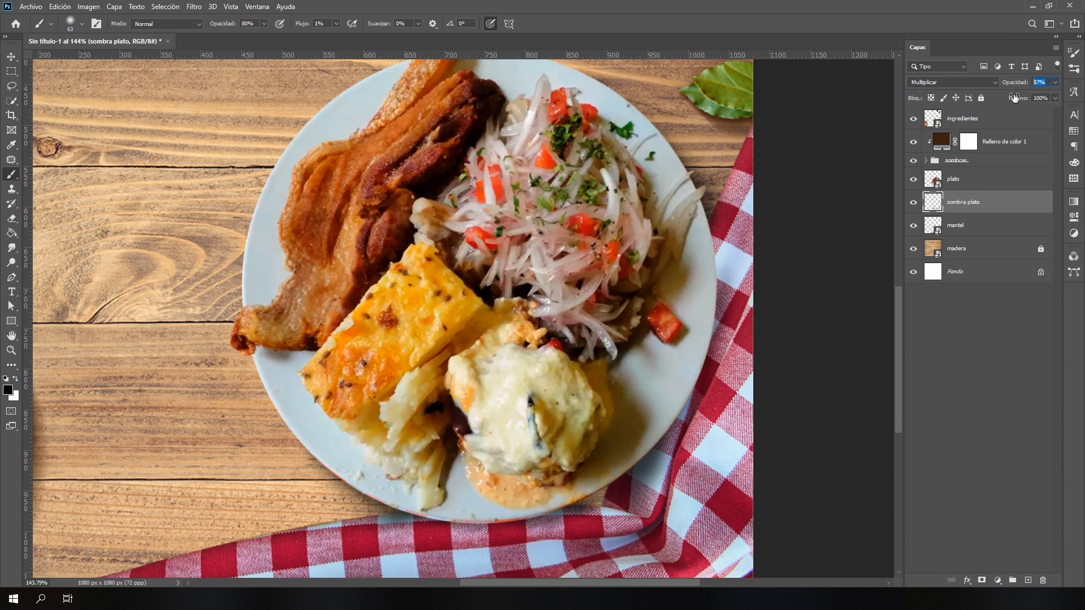
type("80")
key("Return")
- Add a Sombra paralela effect to the mantel layer and give it a dark brown colour
key("v")
scroll(678, 316, "down", 5)
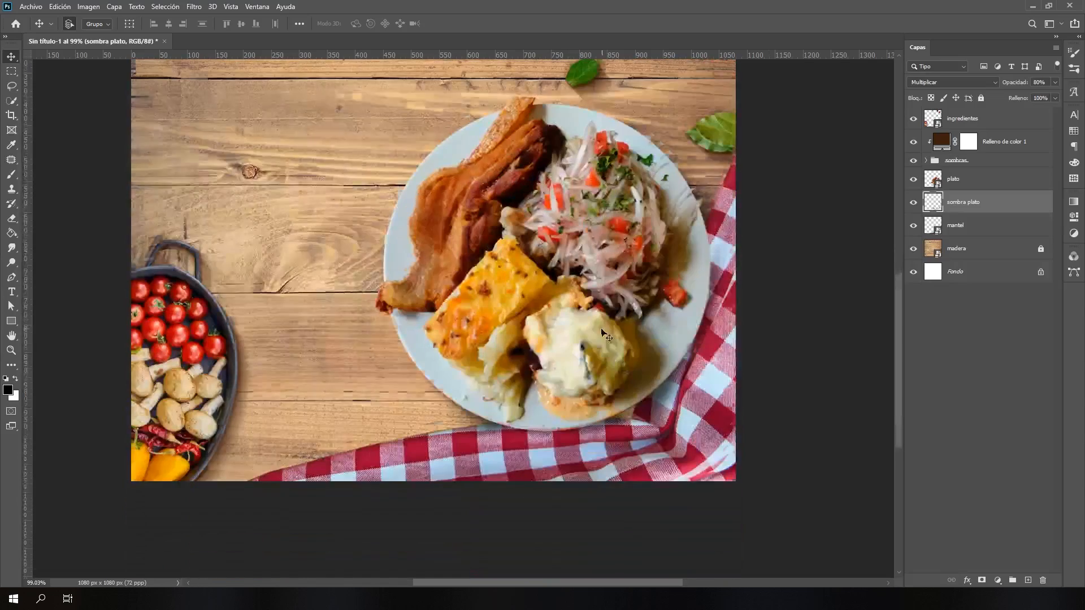
scroll(574, 331, "up", 2)
scroll(468, 410, "down", 1)
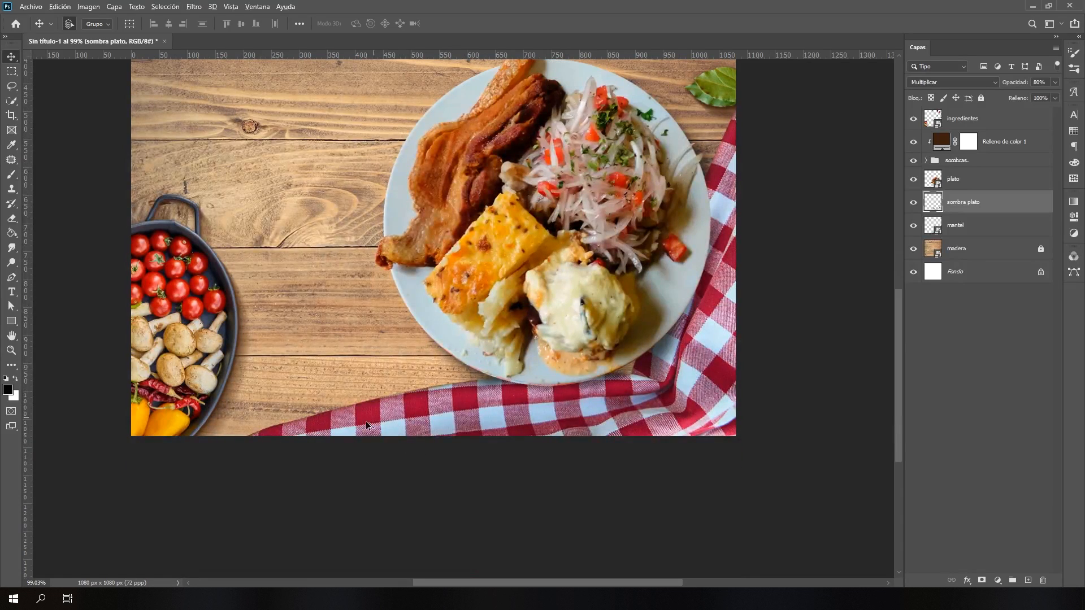
scroll(395, 430, "up", 3)
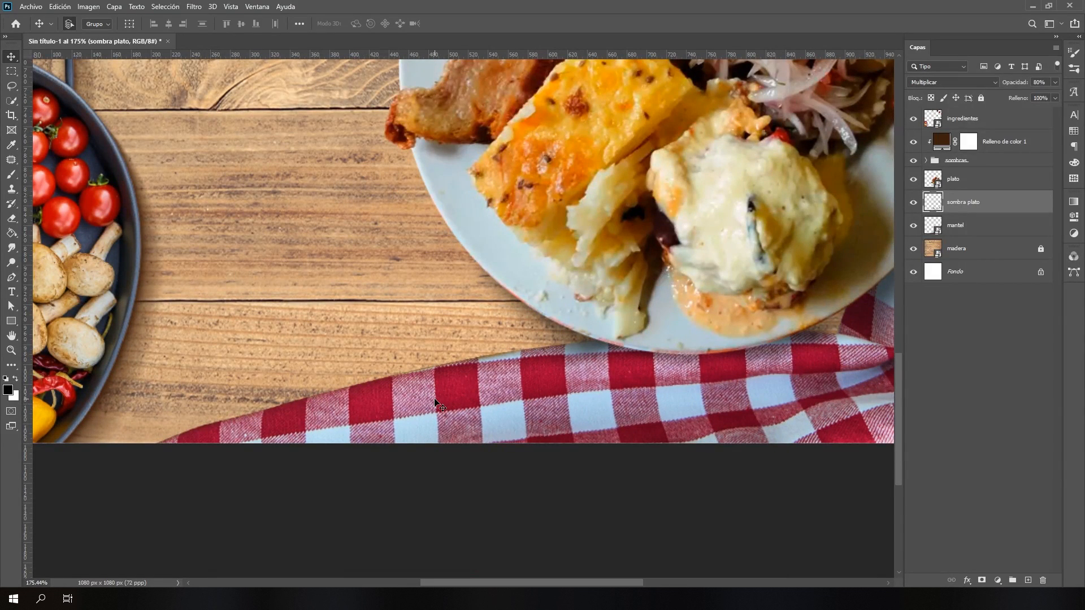
left_click(1013, 228)
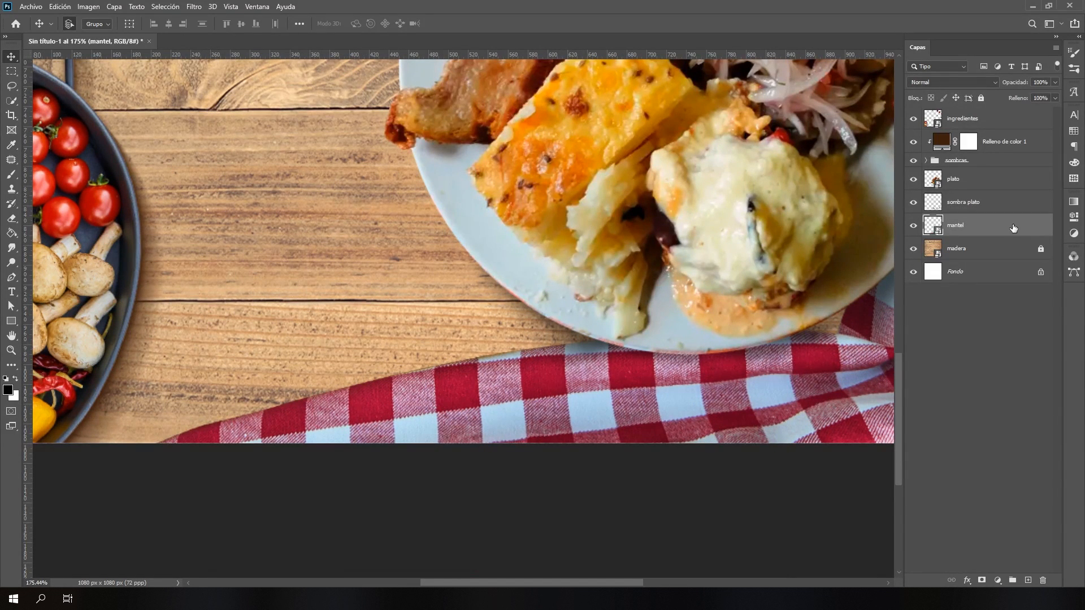
double_click(1014, 228)
left_click(632, 509)
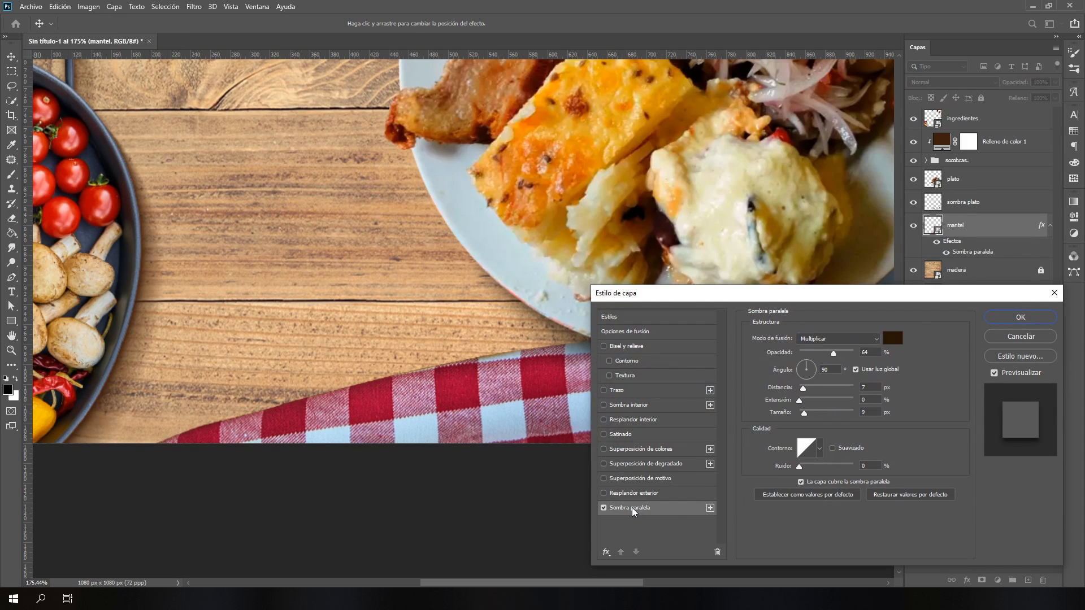
left_click(896, 342)
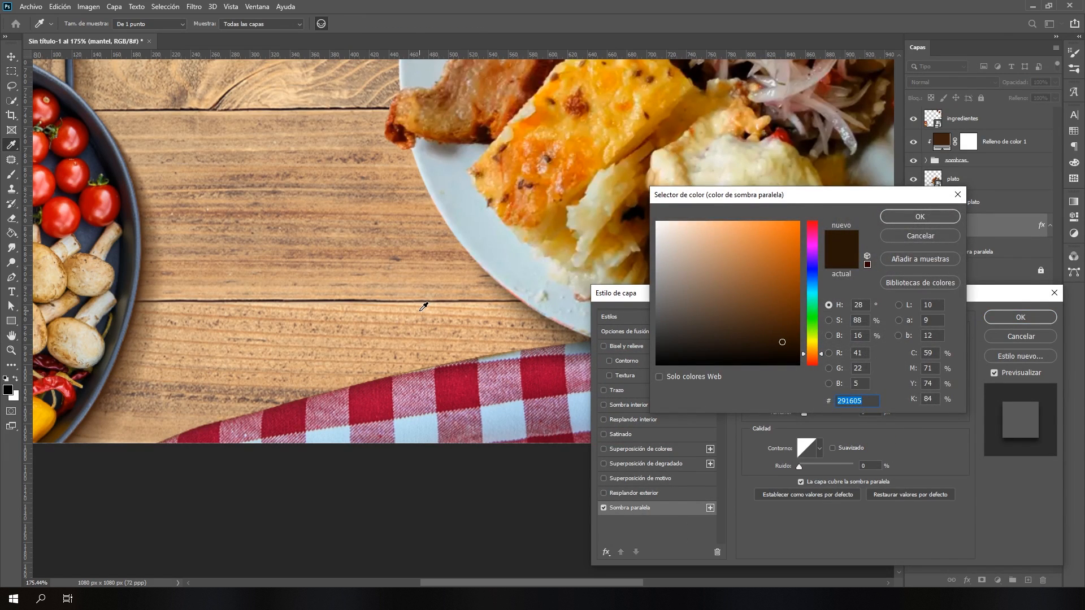
left_click(778, 327)
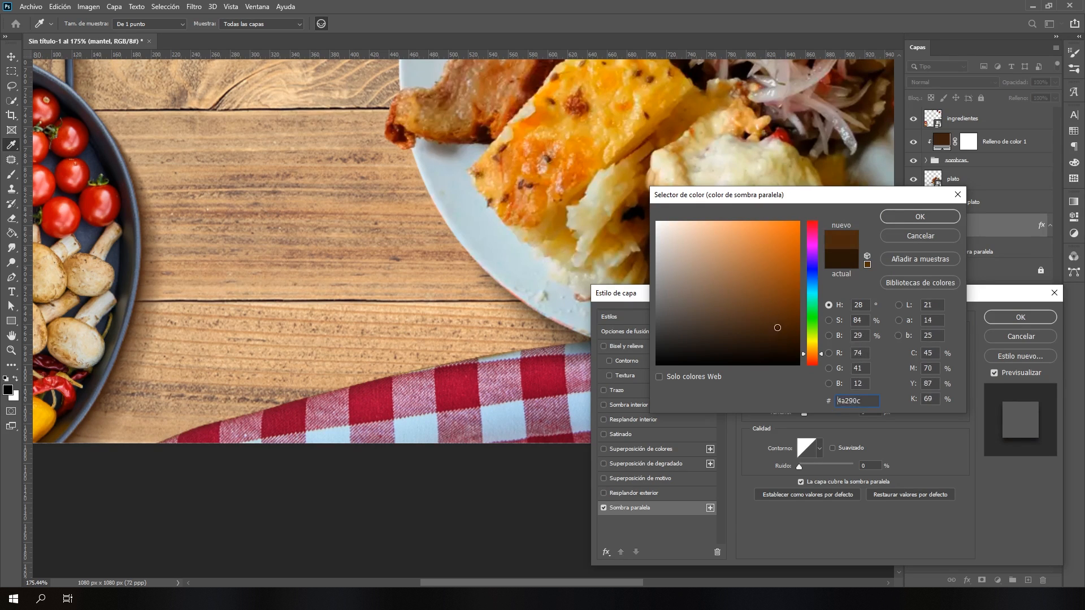
left_click(905, 218)
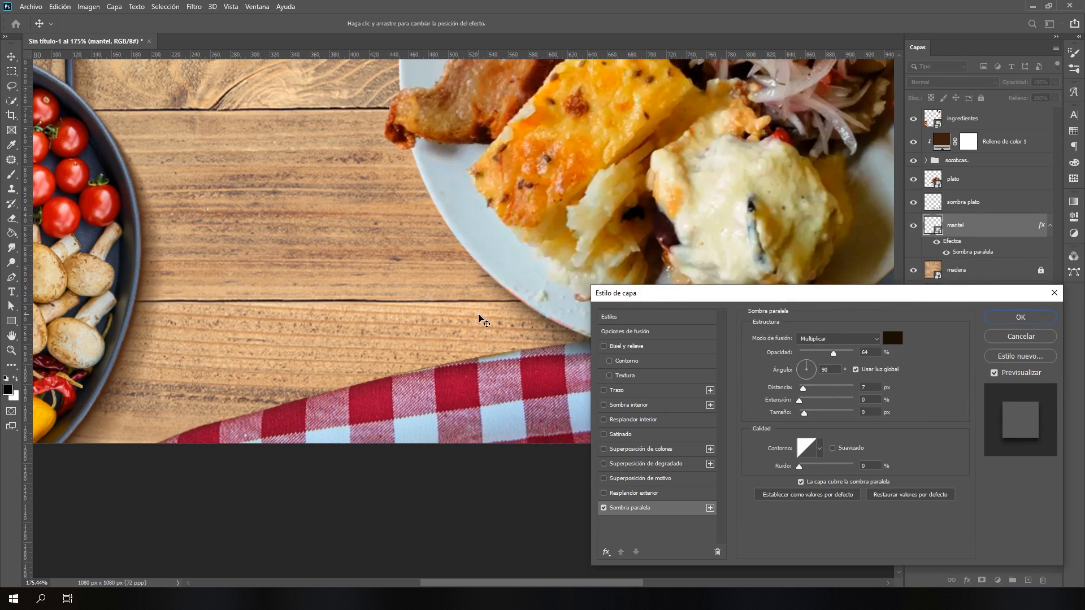
- Set the tablecloth's drop shadow to an angle of 7° and a distance of 30 px, and apply the layer style
mouse_move(477, 311)
left_mouse_down()
mouse_move(453, 305)
mouse_move(454, 318)
mouse_move(461, 304)
left_mouse_up()
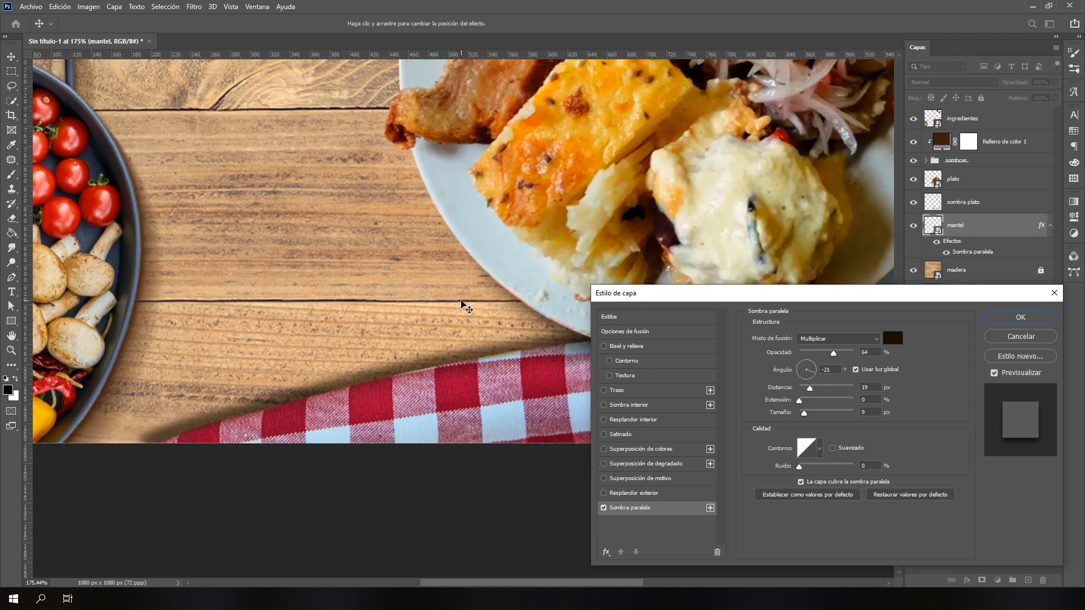
left_click_drag(809, 390, 816, 389)
left_click(804, 375)
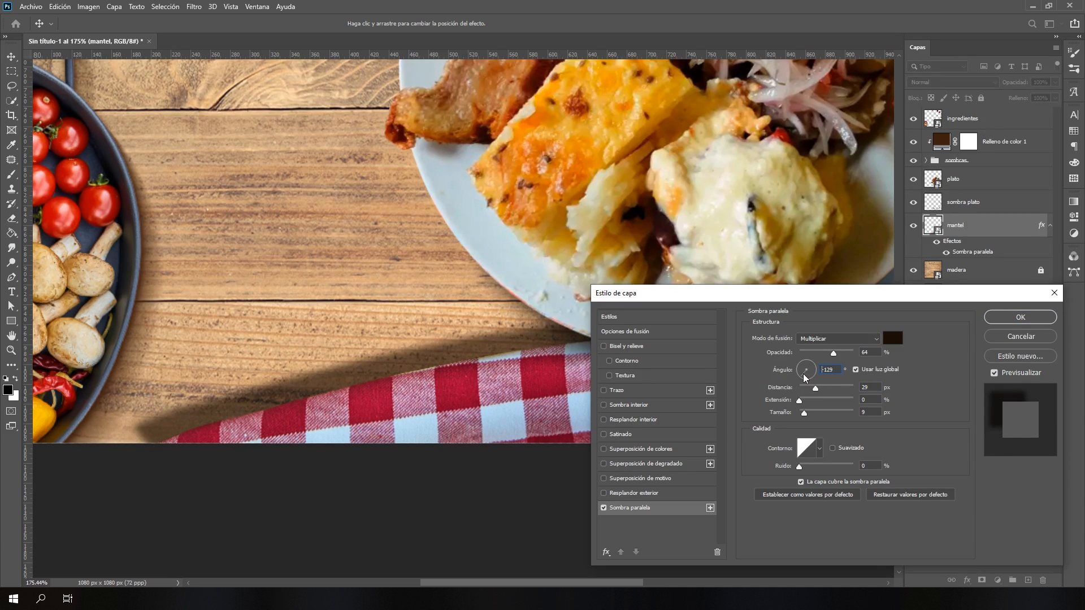
left_click(806, 376)
left_click(811, 368)
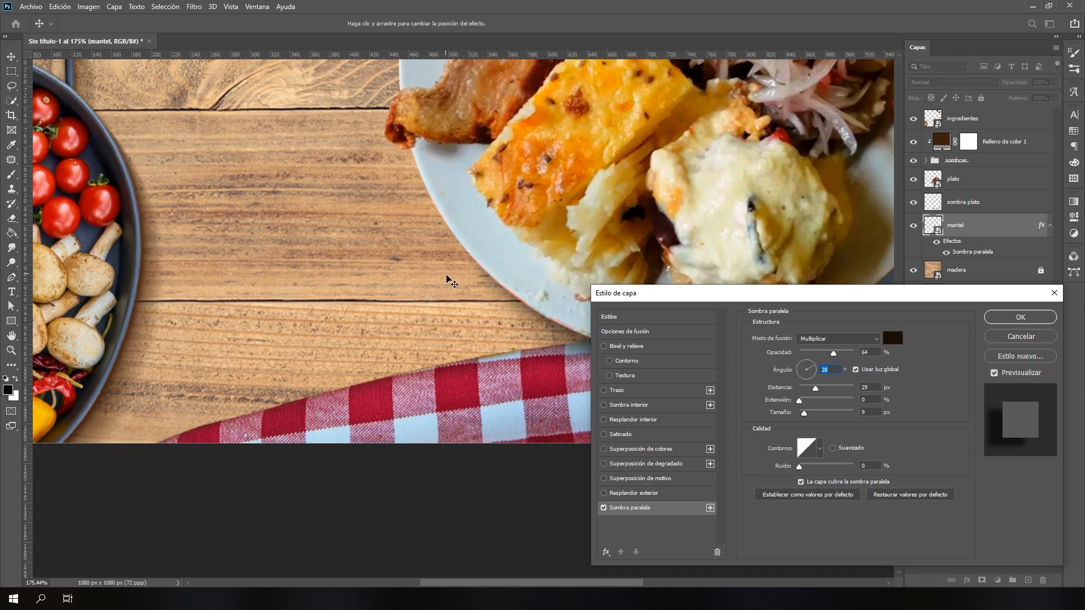
left_click_drag(460, 305, 454, 284)
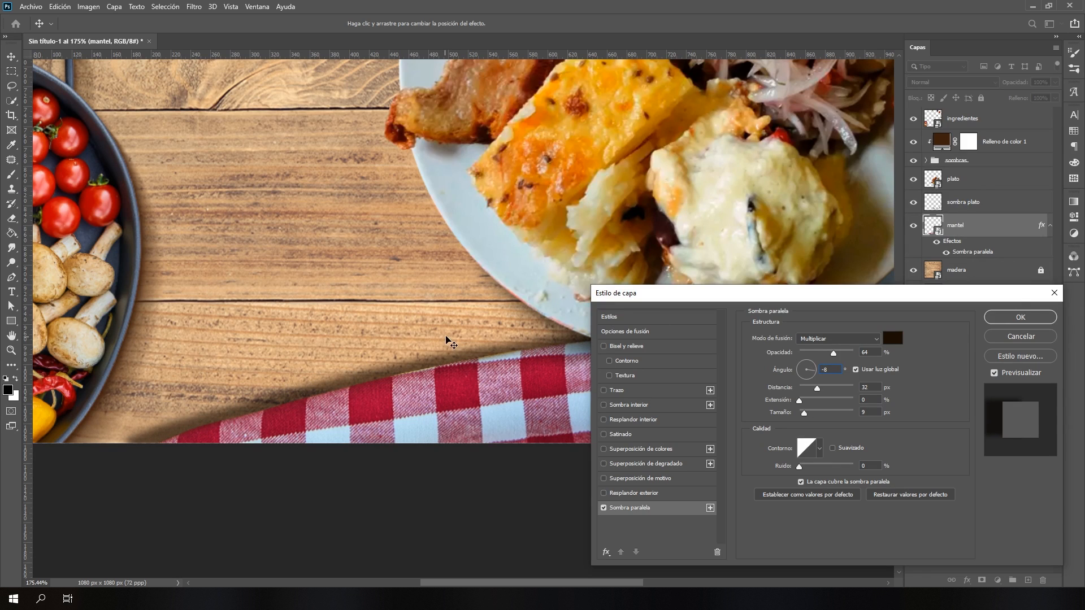
left_click_drag(431, 323, 436, 332)
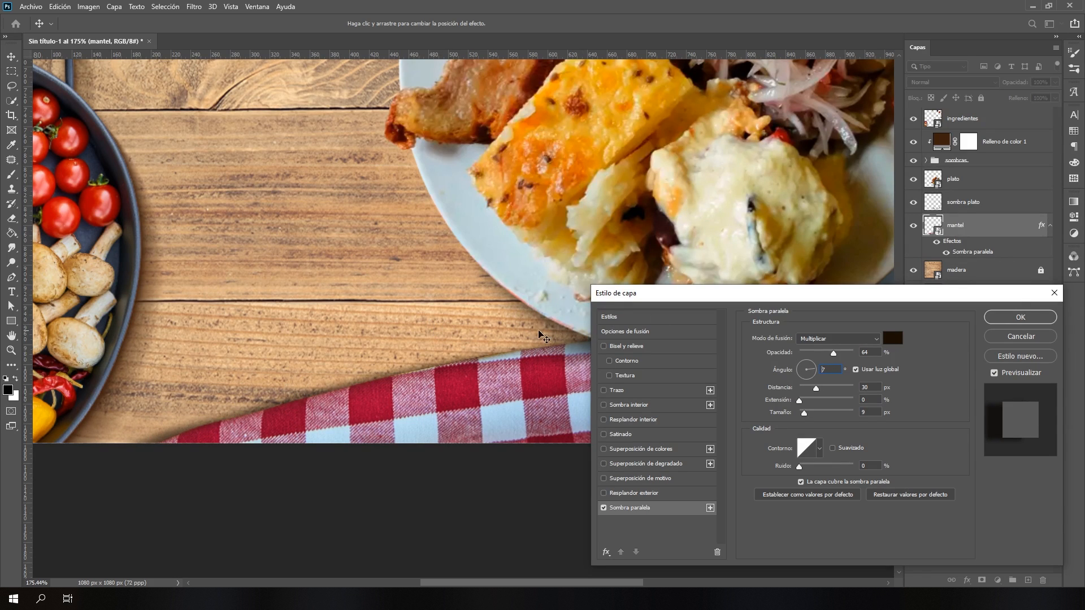
left_click(1018, 319)
- Reopen the mantel layer's drop shadow and set its angle to -36° and its distance to 5 px
key("ctrl+0")
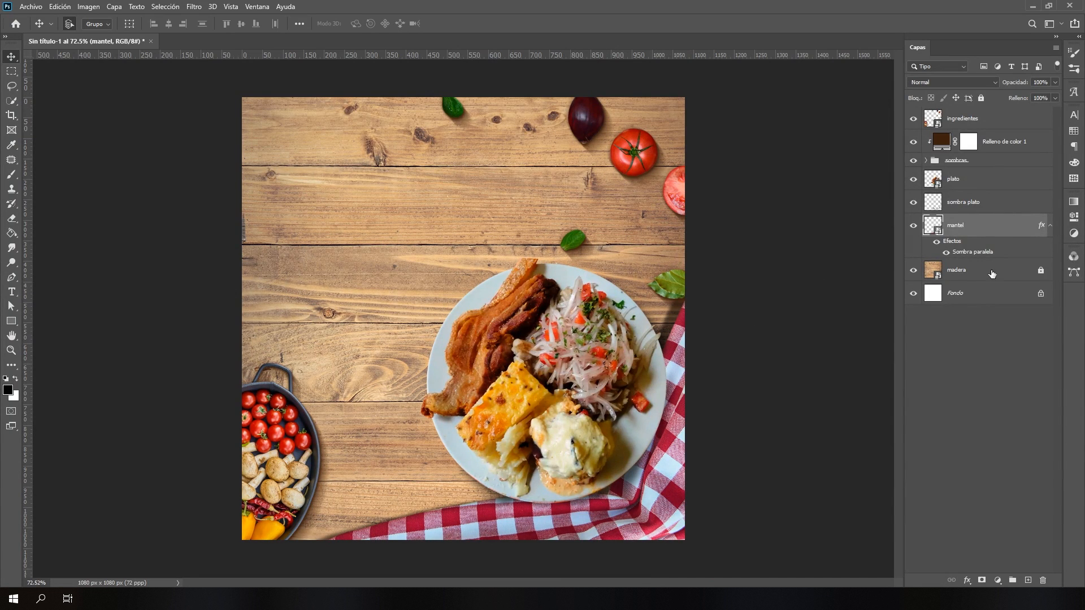
double_click(995, 231)
left_click_drag(726, 295, 811, 223)
left_click(677, 473)
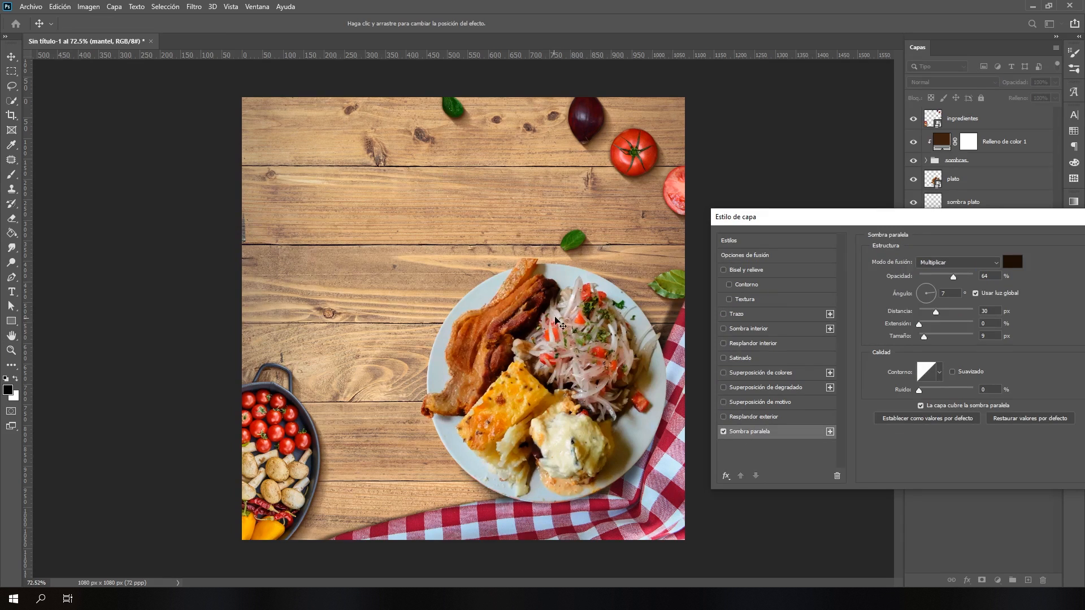
mouse_move(555, 320)
left_mouse_down()
mouse_move(541, 312)
mouse_move(551, 313)
left_mouse_up()
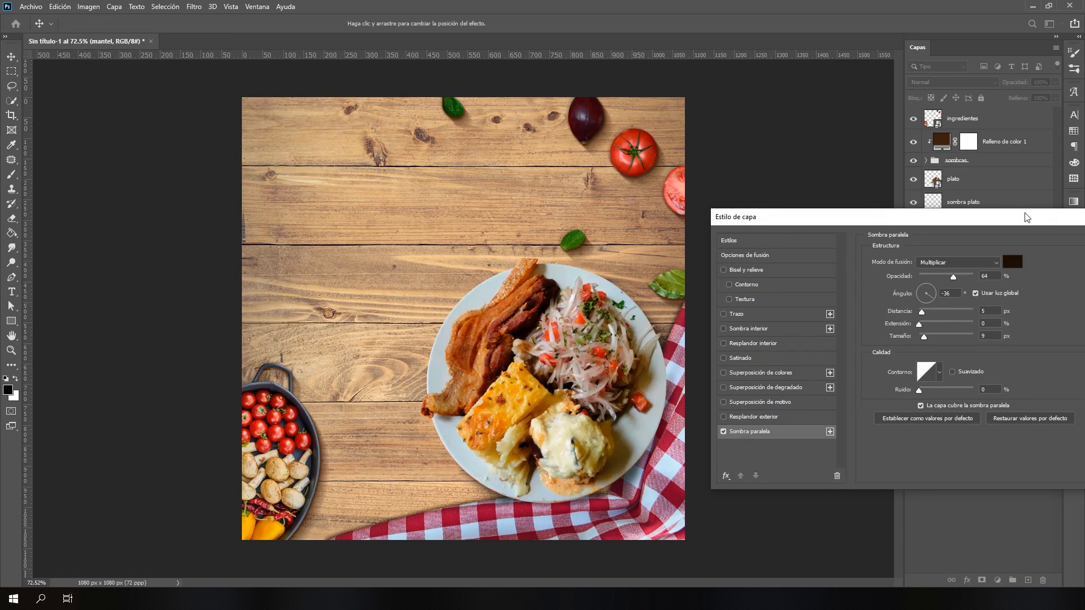
left_click_drag(1020, 216, 878, 220)
left_click(1013, 248)
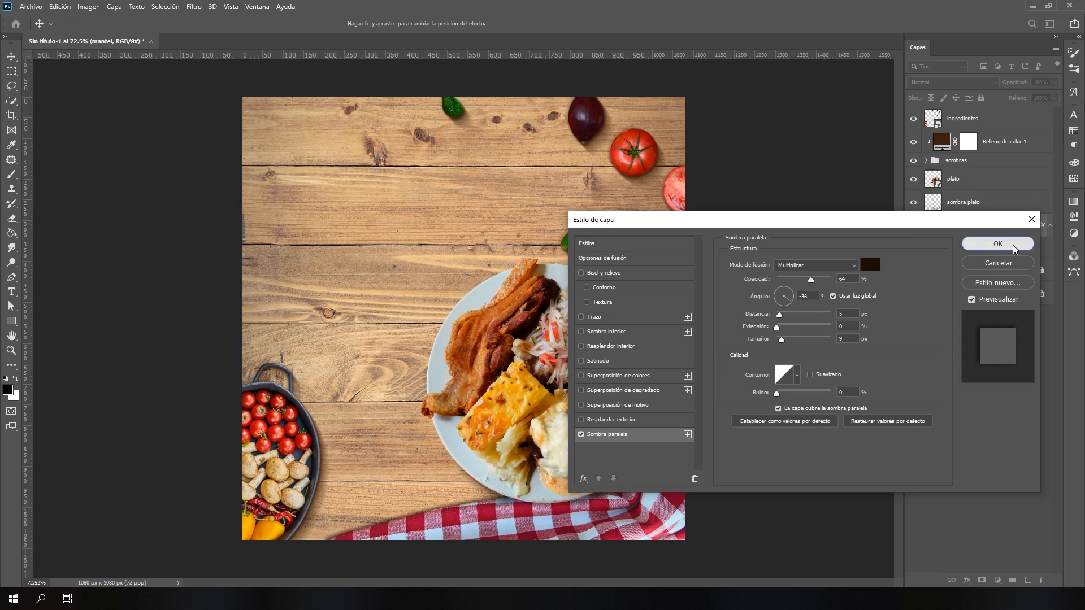
- Collapse the mantel layer's effects list and unlock the madera layer
scroll(525, 398, "up", 5)
scroll(533, 405, "down", 4)
scroll(534, 405, "up", 3)
scroll(533, 405, "down", 3)
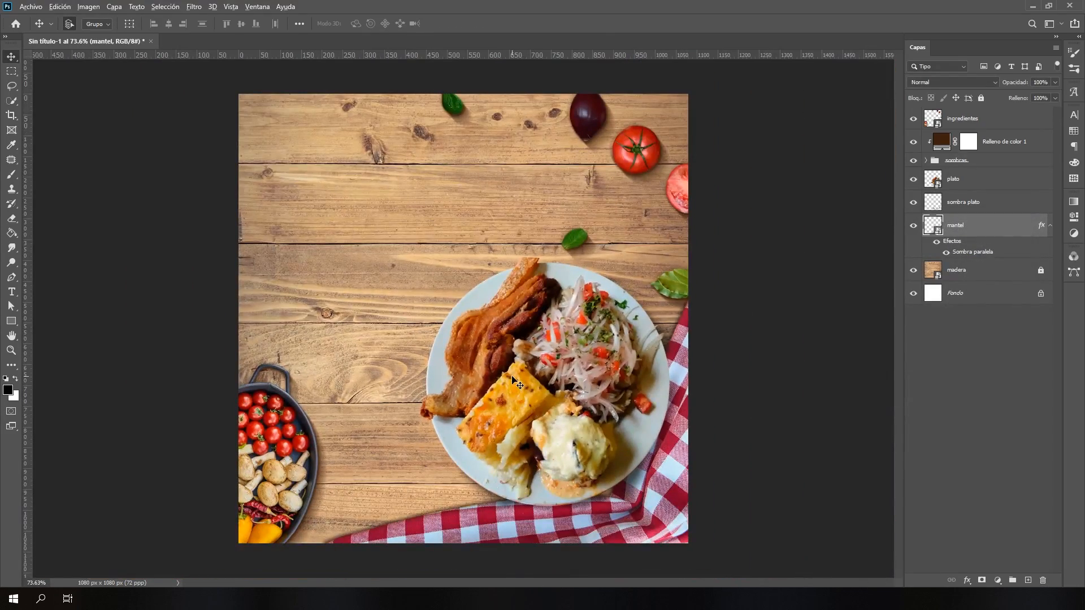
scroll(514, 380, "up", 1)
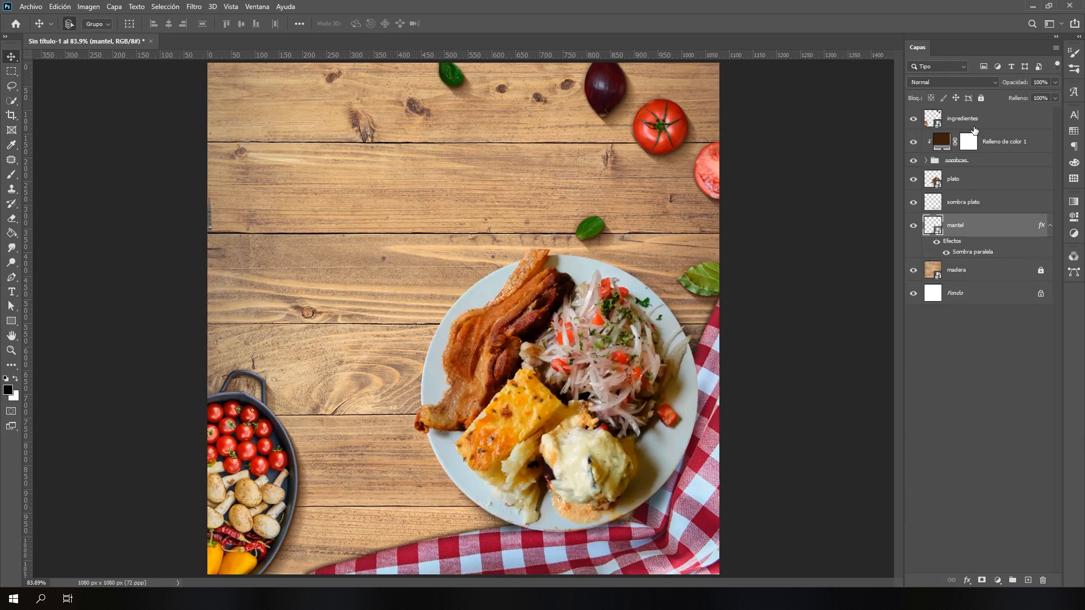
left_click(1050, 227)
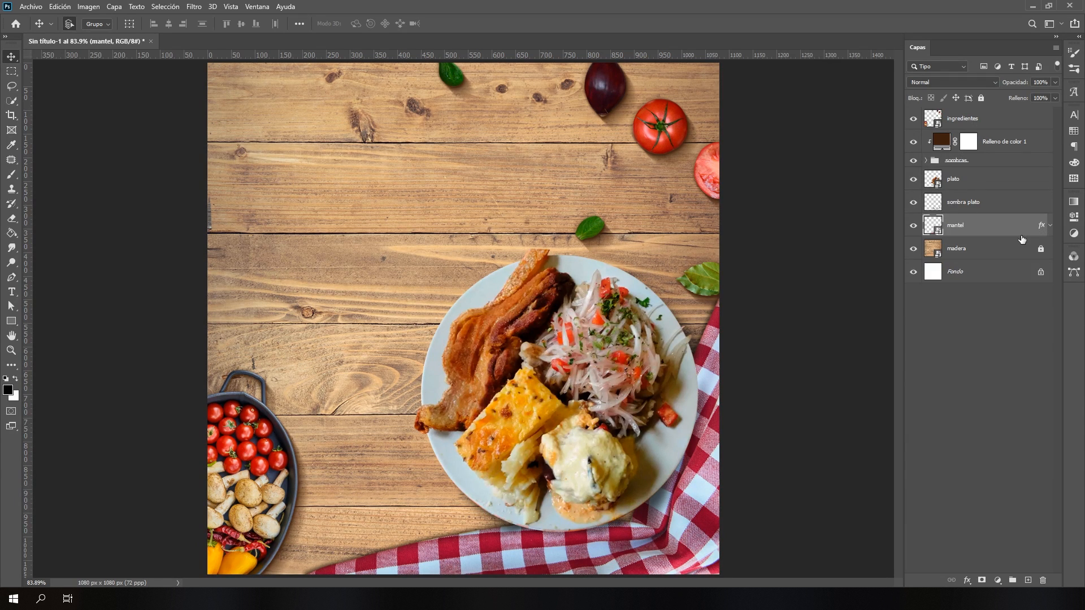
left_click(1001, 252)
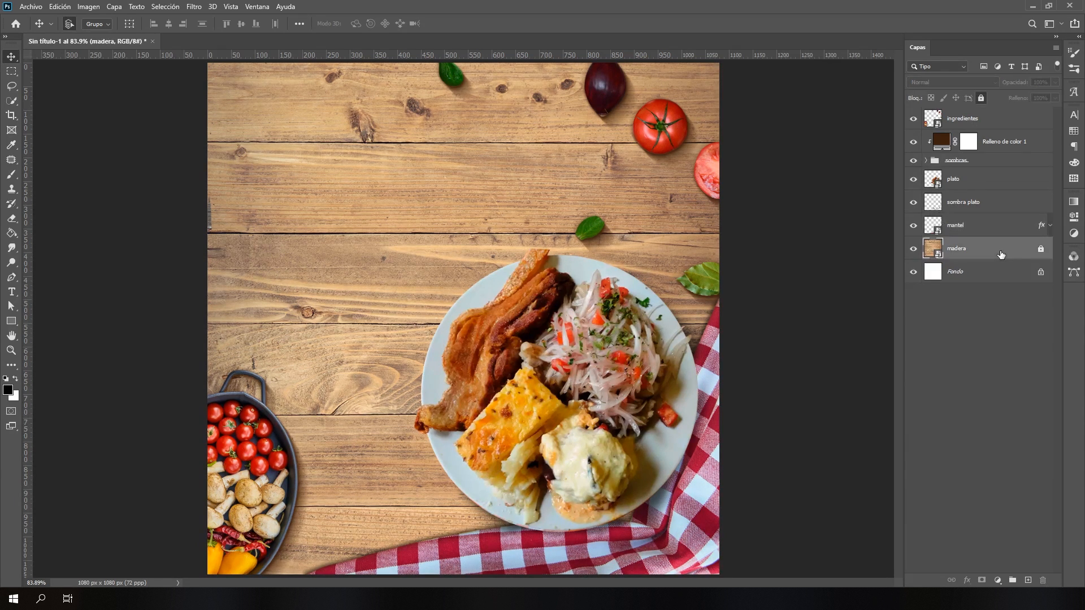
left_click(982, 99)
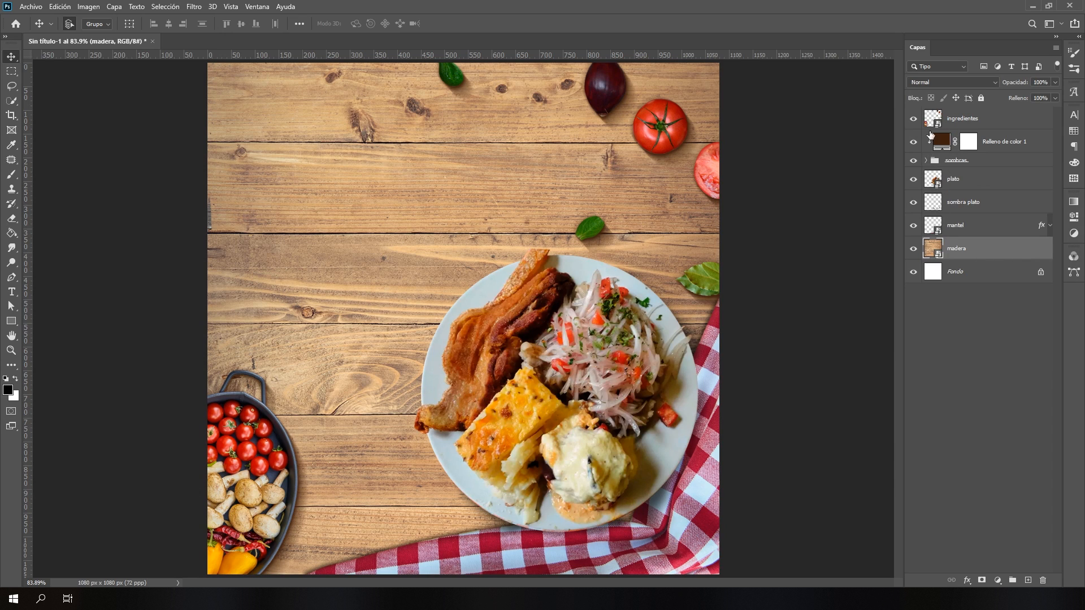
- Group all layers from ingredientes down to madera
left_click(913, 119)
left_click(913, 118)
left_click(987, 121, "shift")
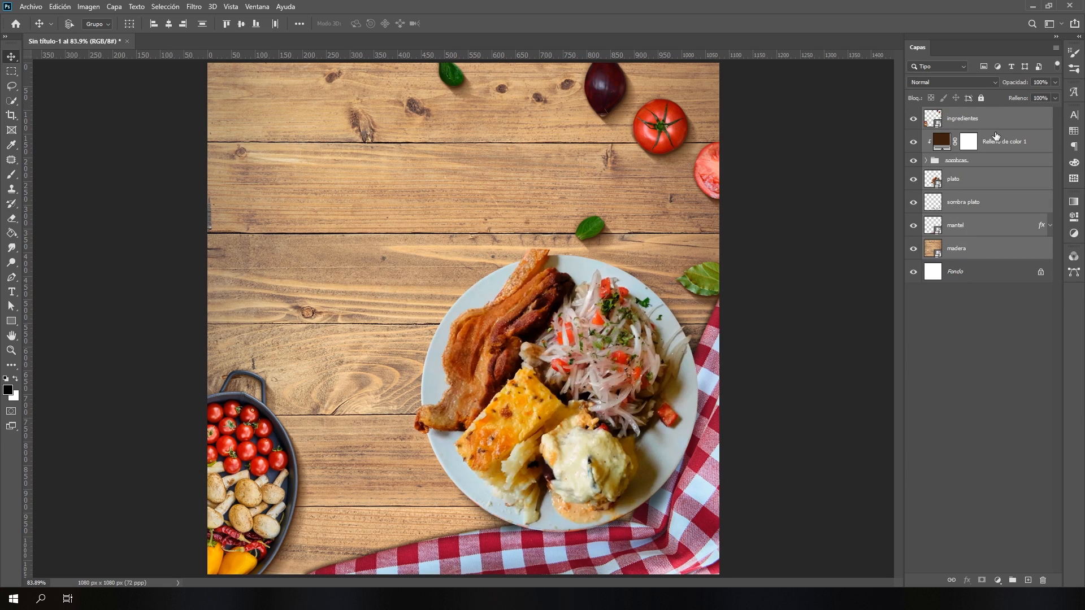
key("ctrl+g")
left_click(913, 114)
left_click(914, 114)
- Rename the new group as "fondo" and delete the locked white Fondo layer
double_click(955, 116)
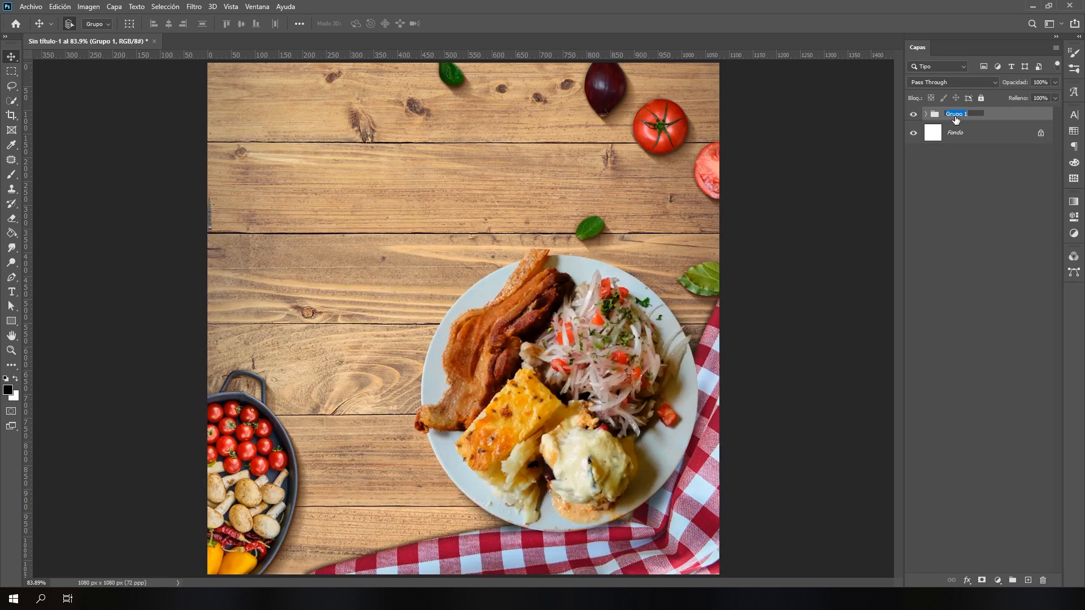
type("fondo")
key("Return")
left_click(993, 139)
key("Delete")
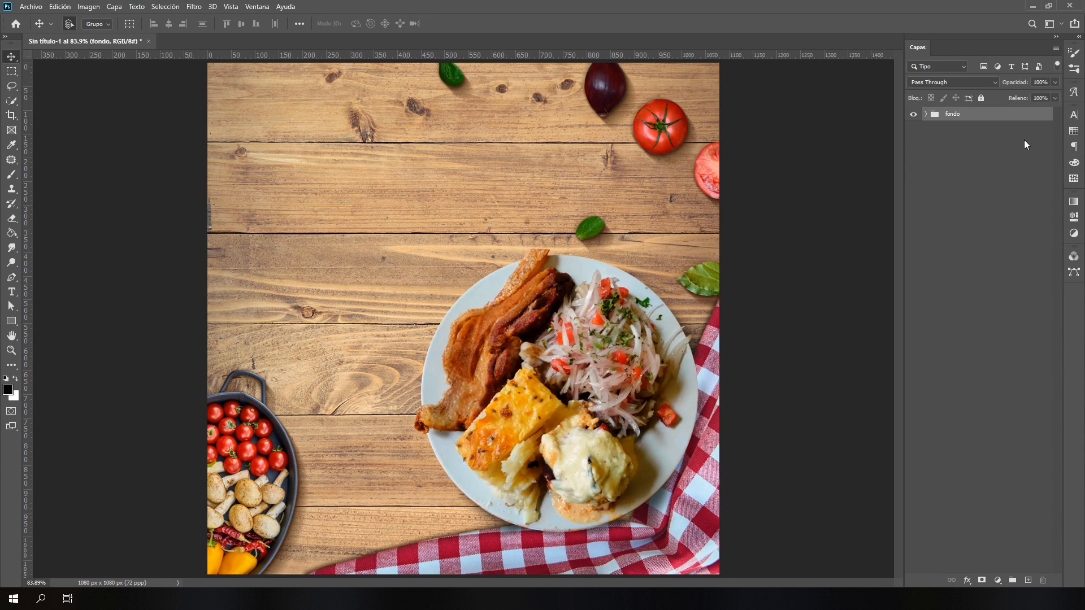
- Lock the fondo group and add a new guide layout with two columns over the canvas
left_click(981, 98)
left_click(518, 216)
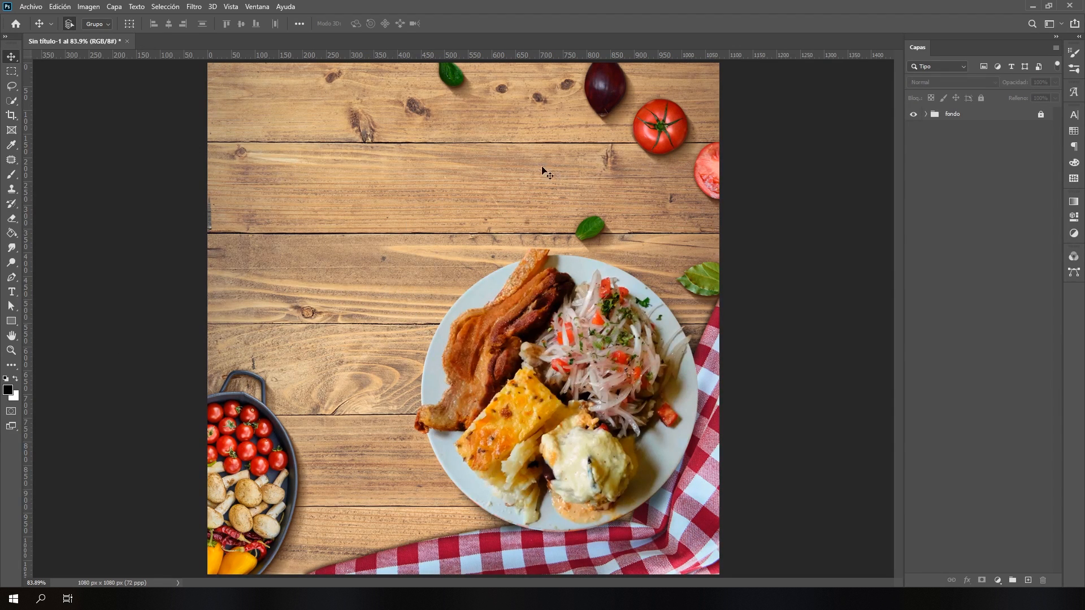
left_click(230, 6)
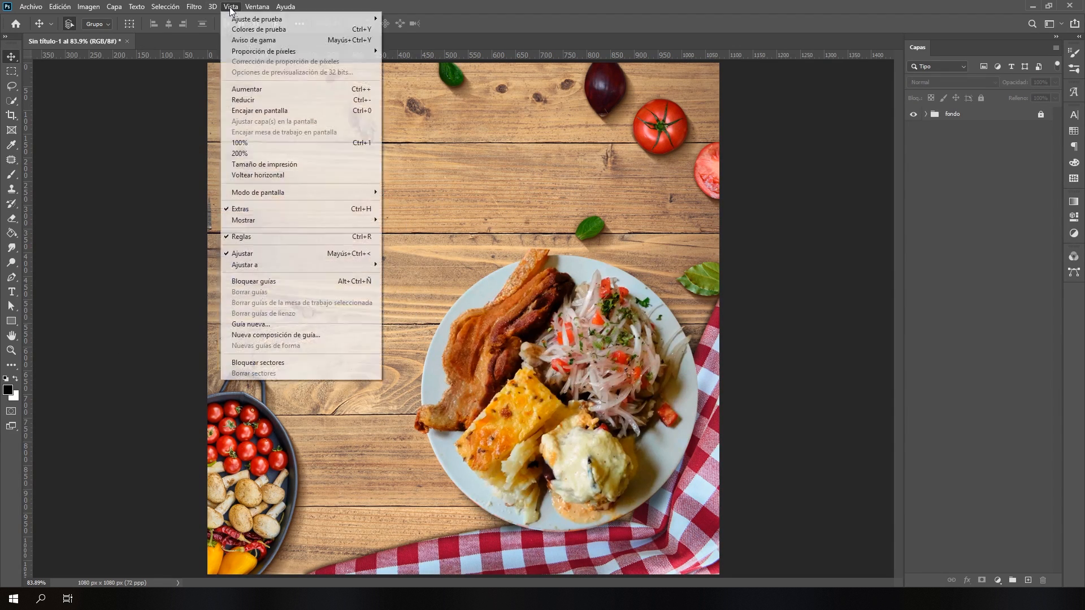
left_click(272, 335)
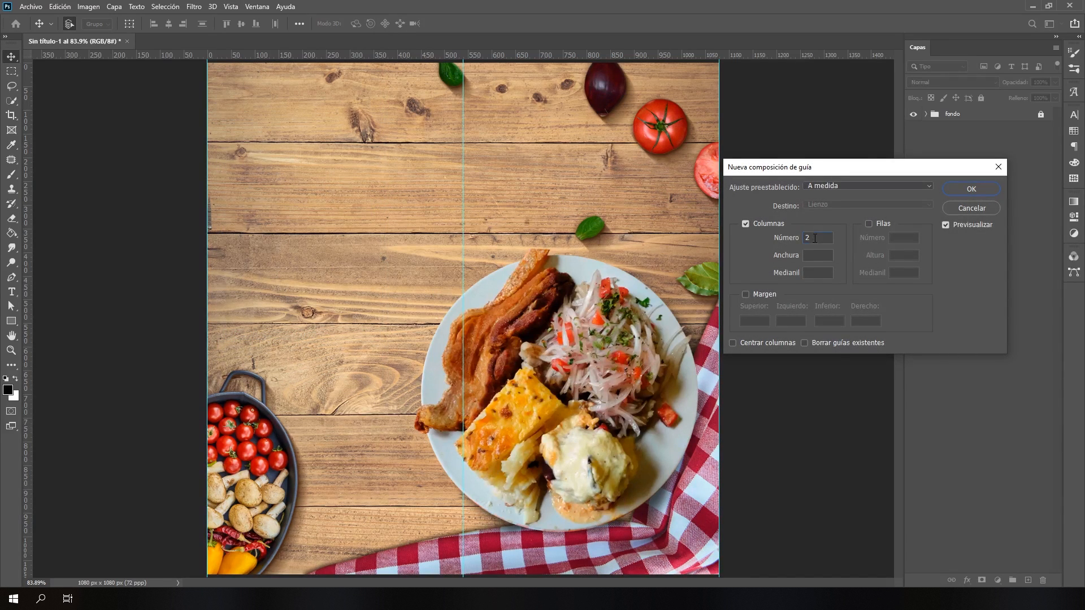
left_click_drag(815, 237, 785, 243)
left_click(969, 194)
- Draw a red rectangle, about 540 by 1128 px, covering the left half of the canvas up to the centre guide
key("ctrl+minus")
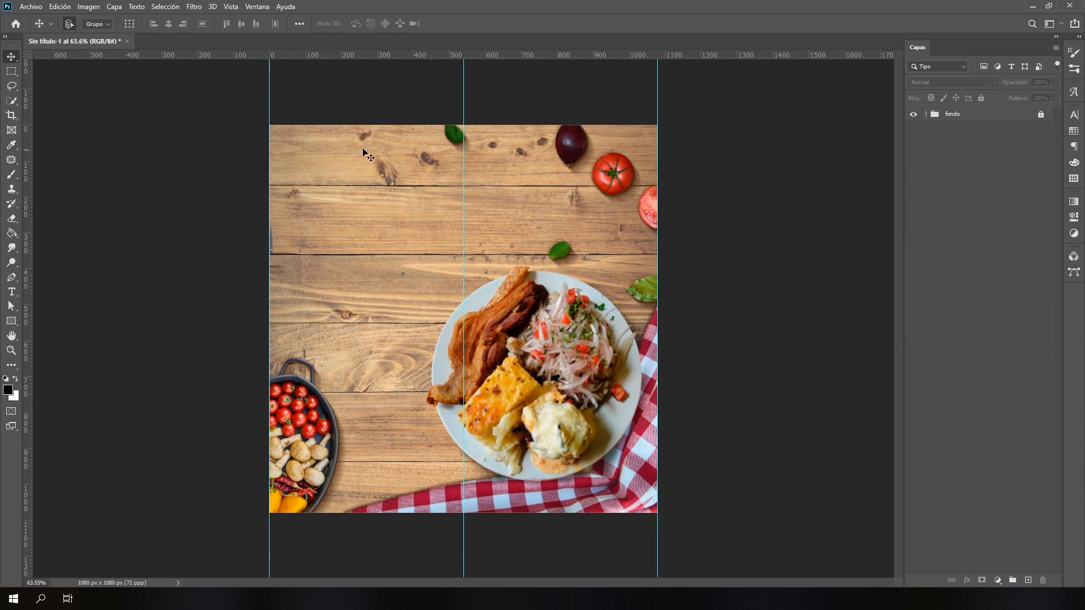
scroll(399, 159, "up", 1)
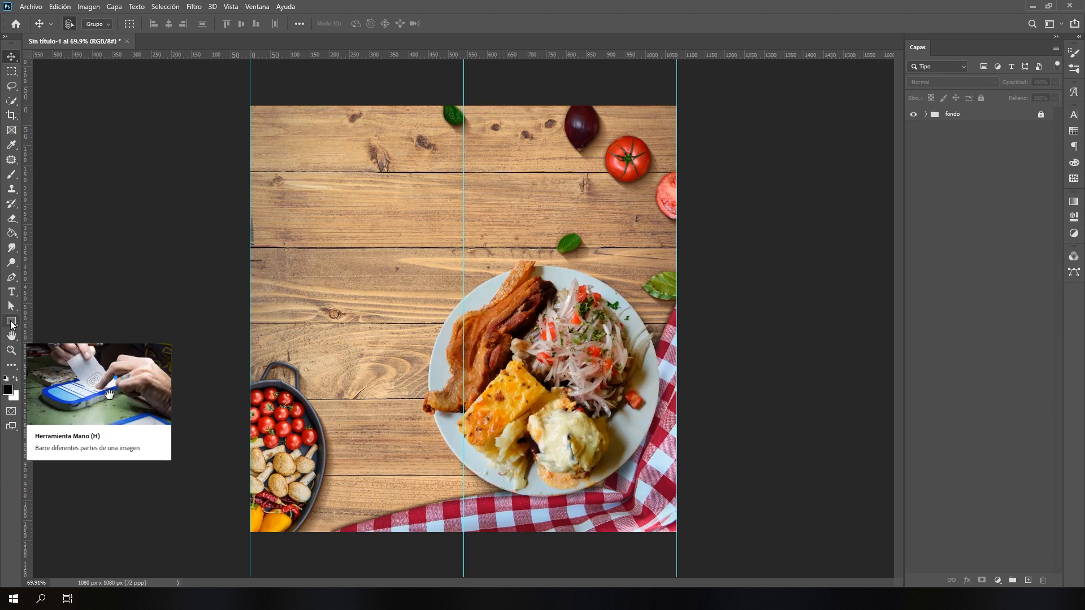
left_click(11, 323)
right_click(12, 322)
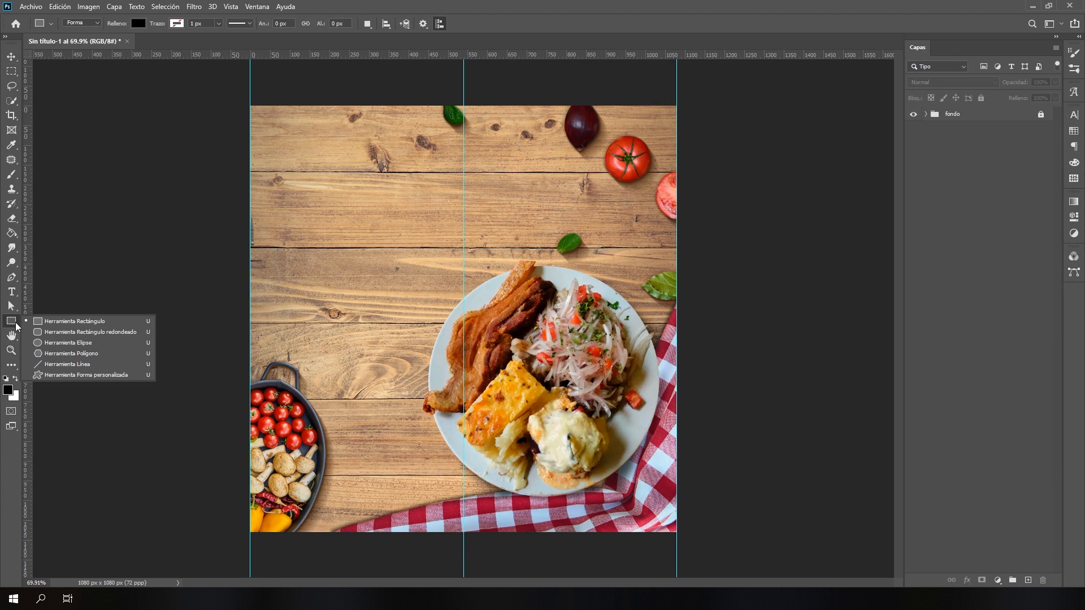
left_click(99, 321)
left_click(139, 23)
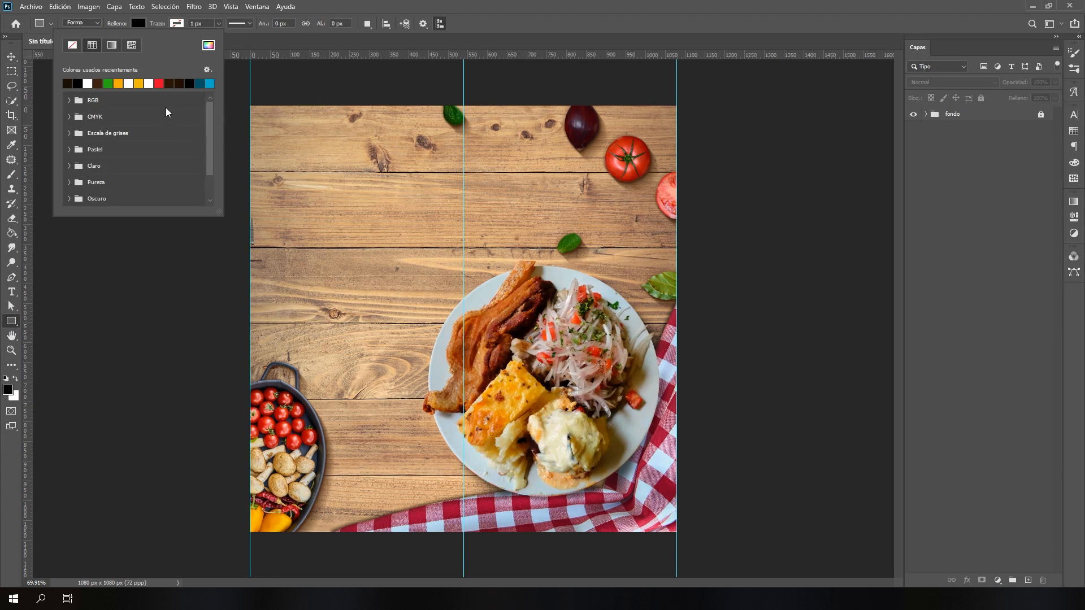
left_click(168, 84)
key("Return")
left_click_drag(250, 101, 463, 546)
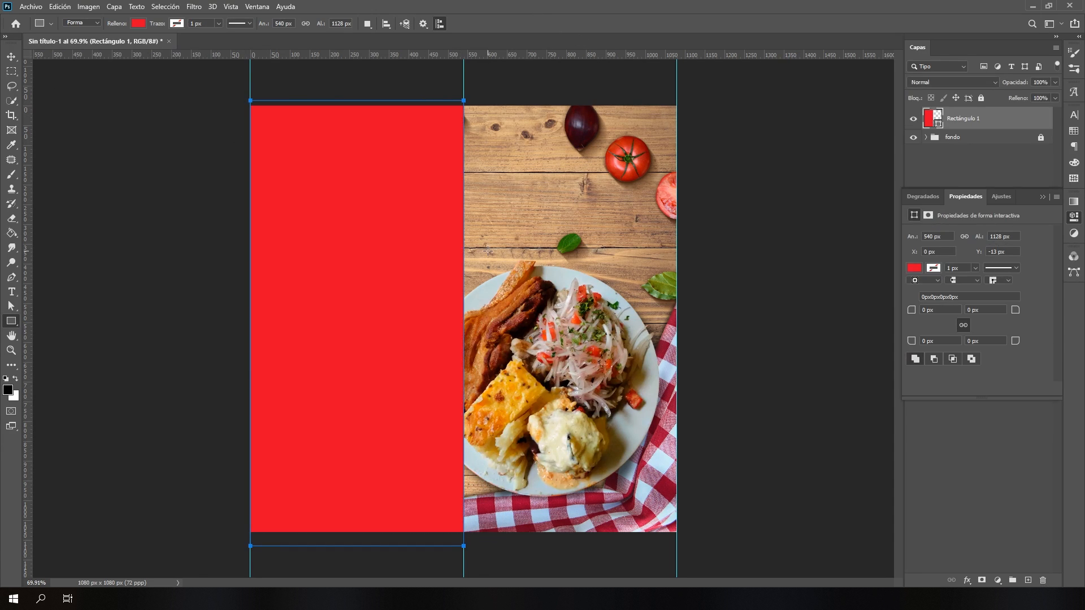
- Duplicate the red rectangle layer and hide the copy
left_click(11, 57)
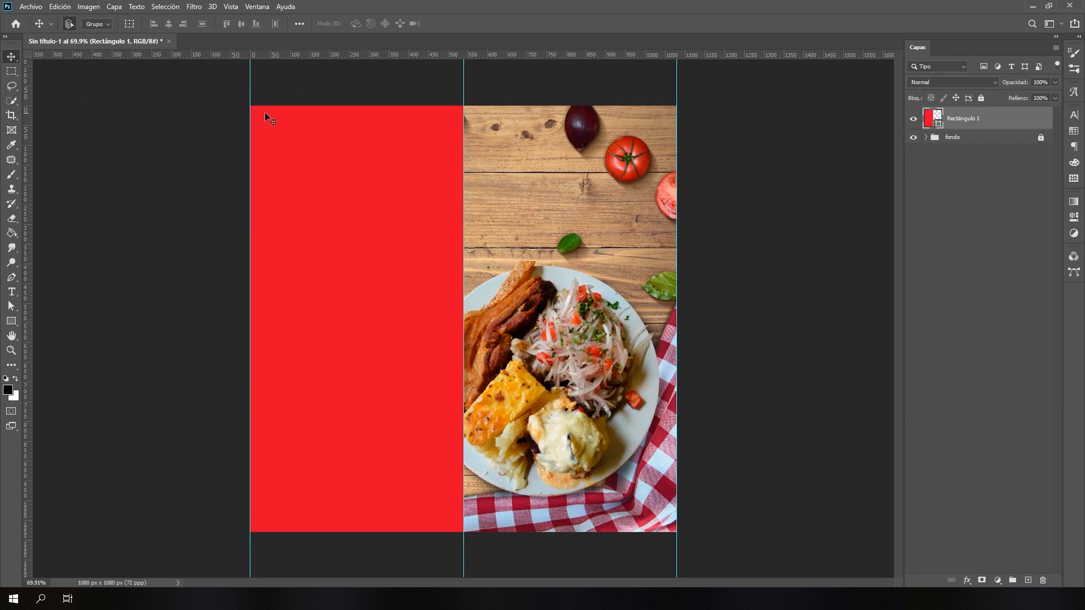
key("ctrl+j")
left_click(913, 118)
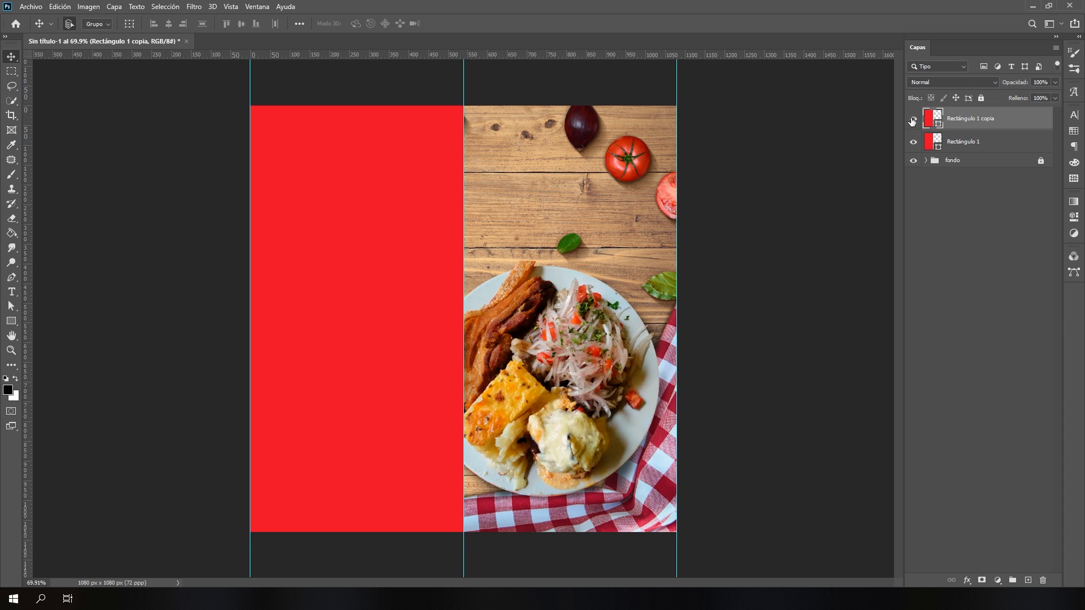
- Set the blend mode of the original red rectangle to Multiplicar
left_click(988, 146)
left_click(919, 82)
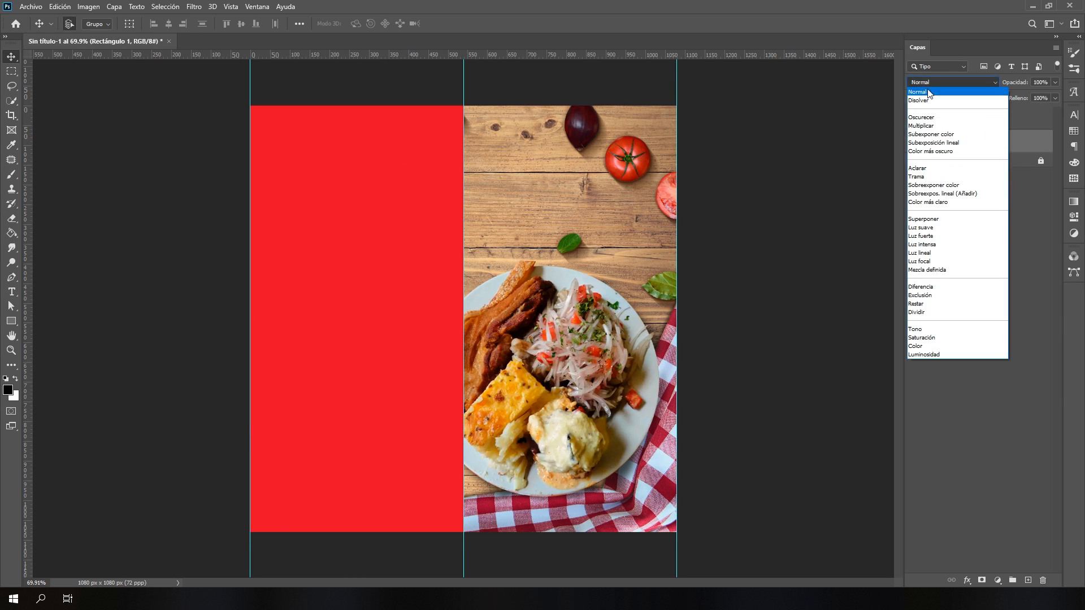
left_click(928, 126)
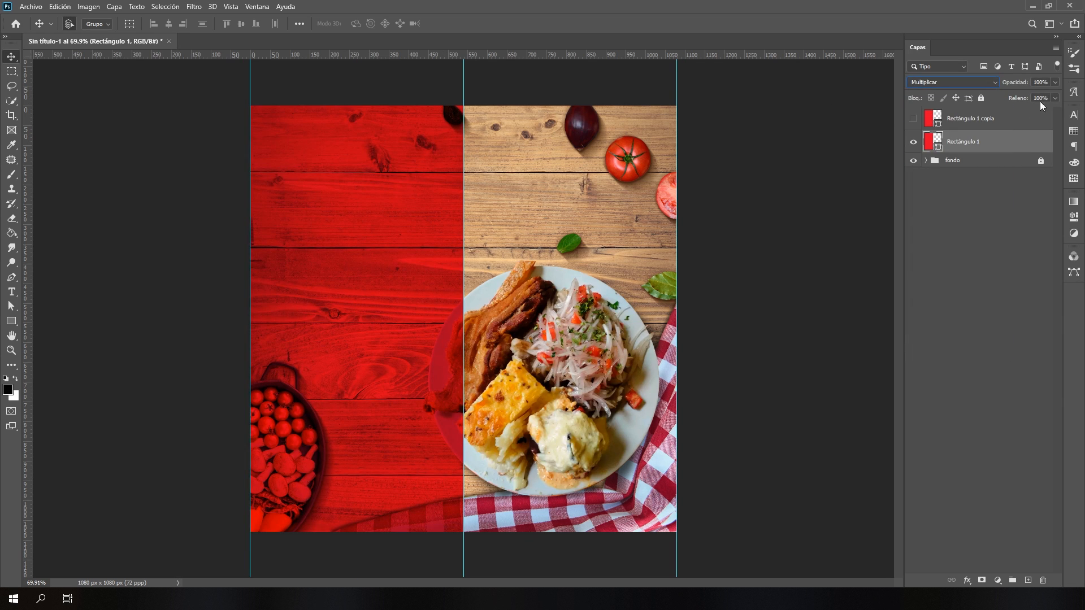
- Show the rectangle copy again and lower its opacity to 57%
left_click(913, 119)
left_click(966, 117)
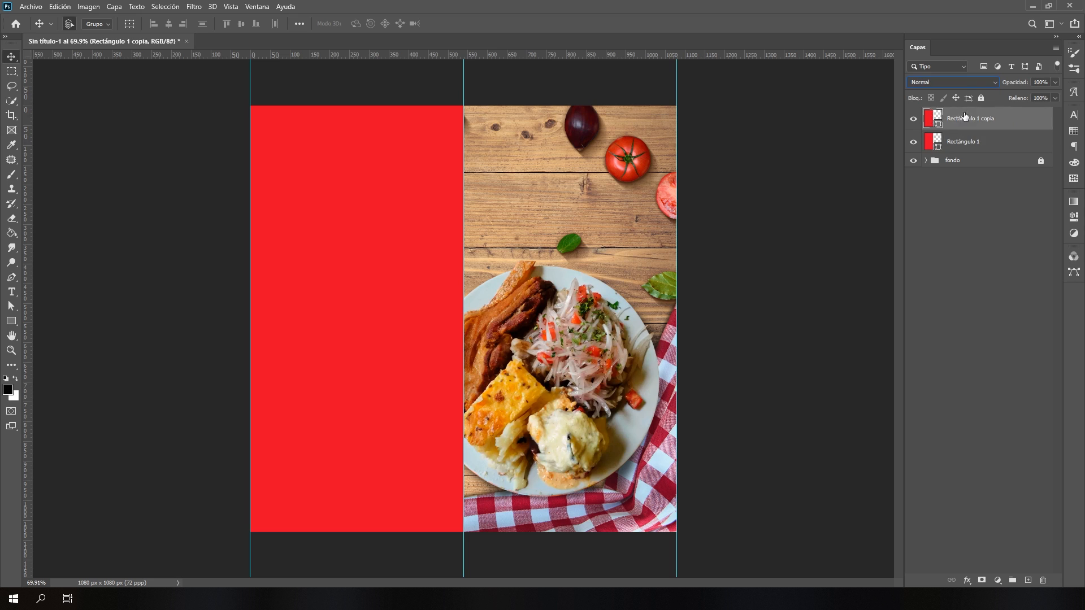
left_click(1054, 82)
left_click_drag(1053, 94, 1029, 97)
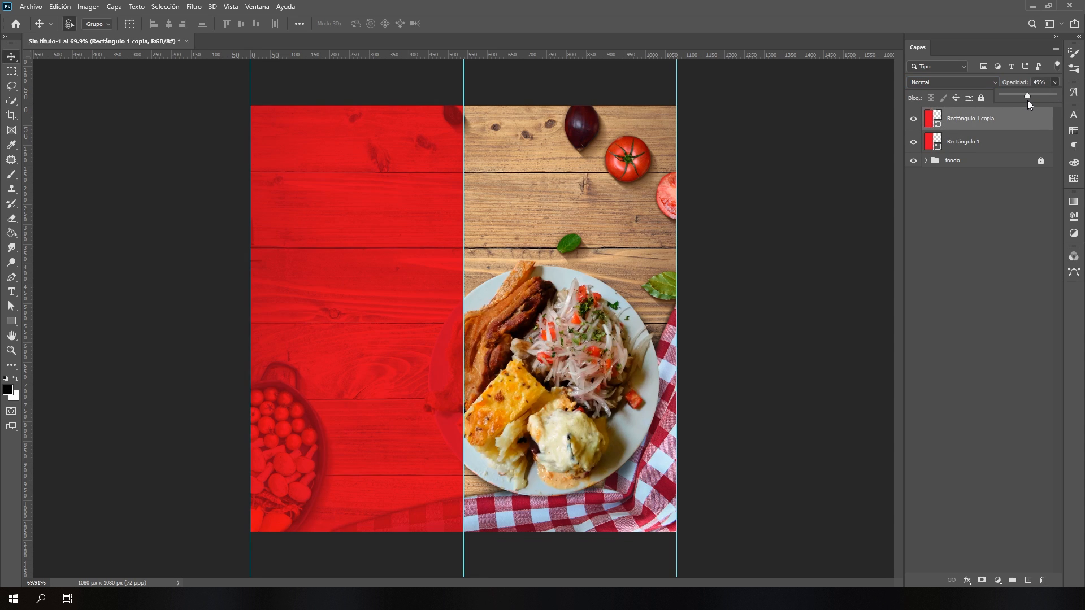
- Add the white text "PRUEBA NUESTRO RICO" in Montserrat Black on the wood above the plate
key("x")
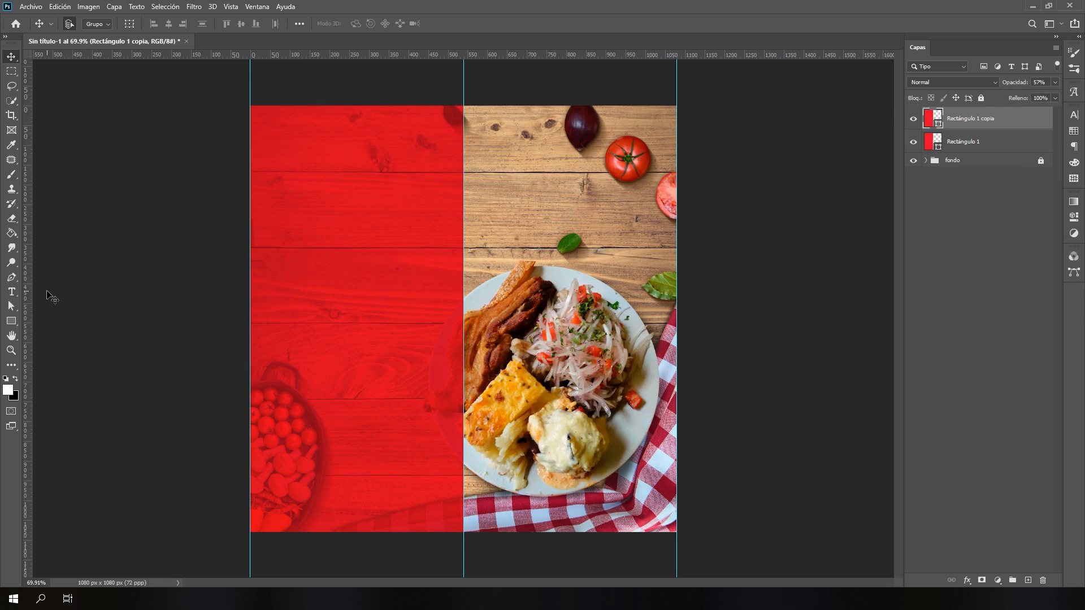
left_click(12, 292)
left_click(500, 236)
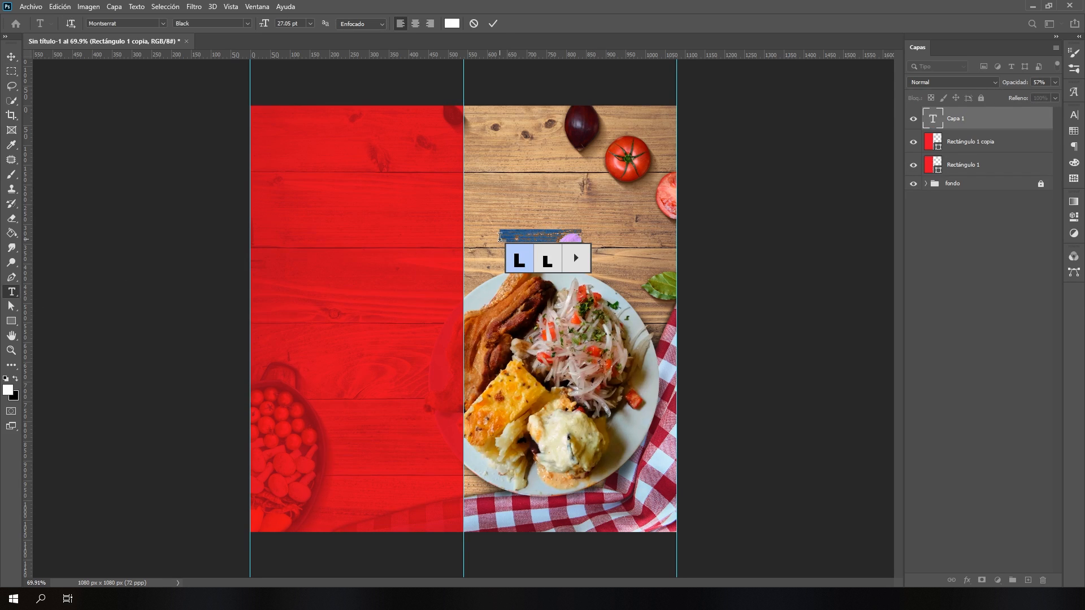
key("BackSpace")
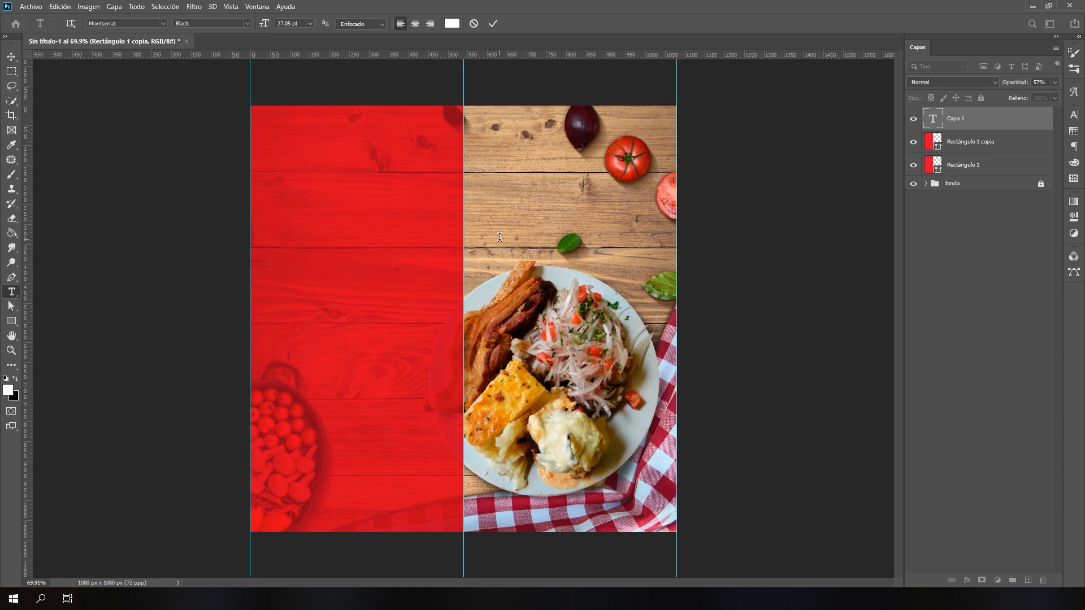
type("PRUEBA NUESTRO RICO")
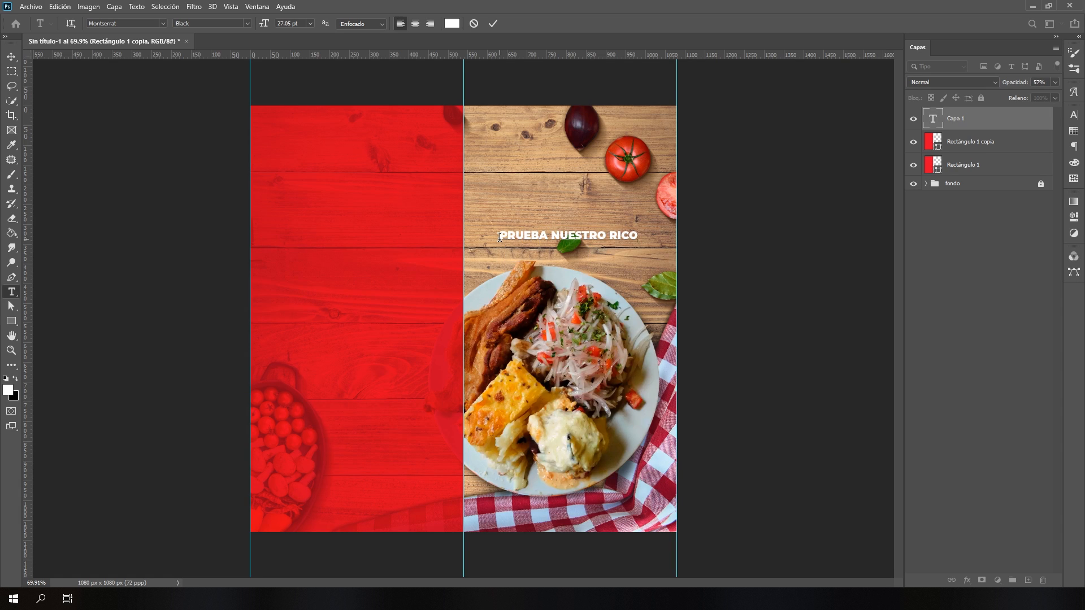
- Recolour the "PRUEBA NUESTRO RICO" text to the yellow #ffbc07, starting from a colour sampled on the food
left_click_drag(499, 237, 638, 237)
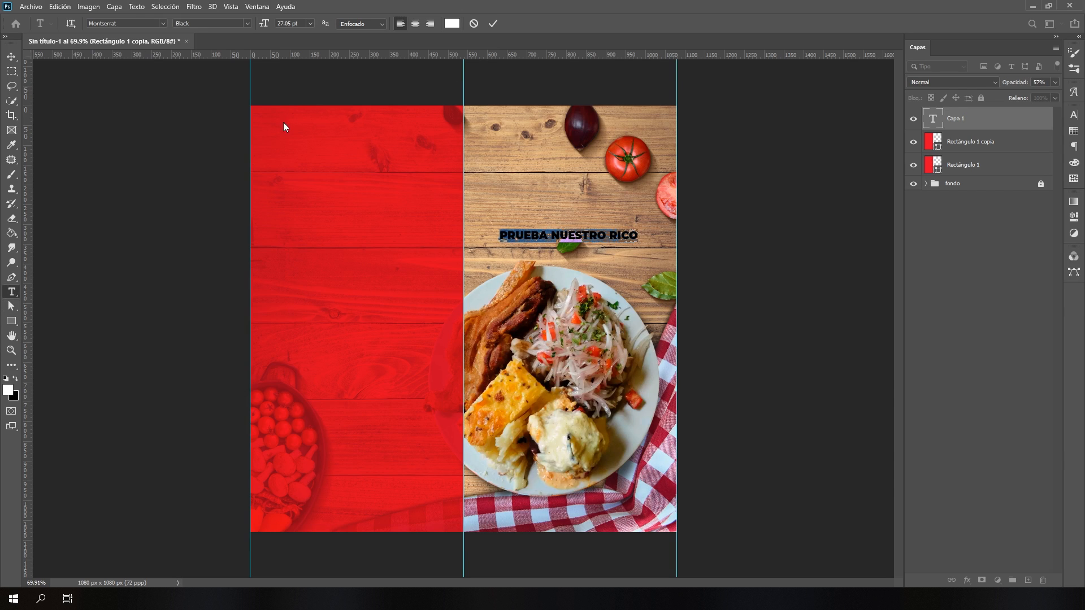
left_click(453, 23)
left_click(512, 387)
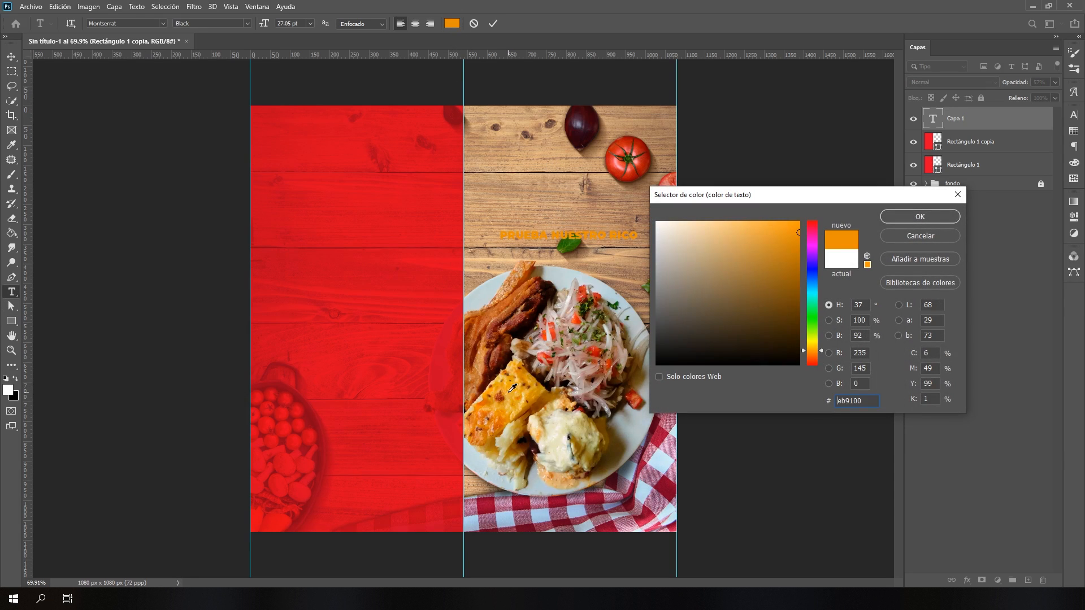
left_click(513, 388)
left_click(797, 222)
left_click(799, 220)
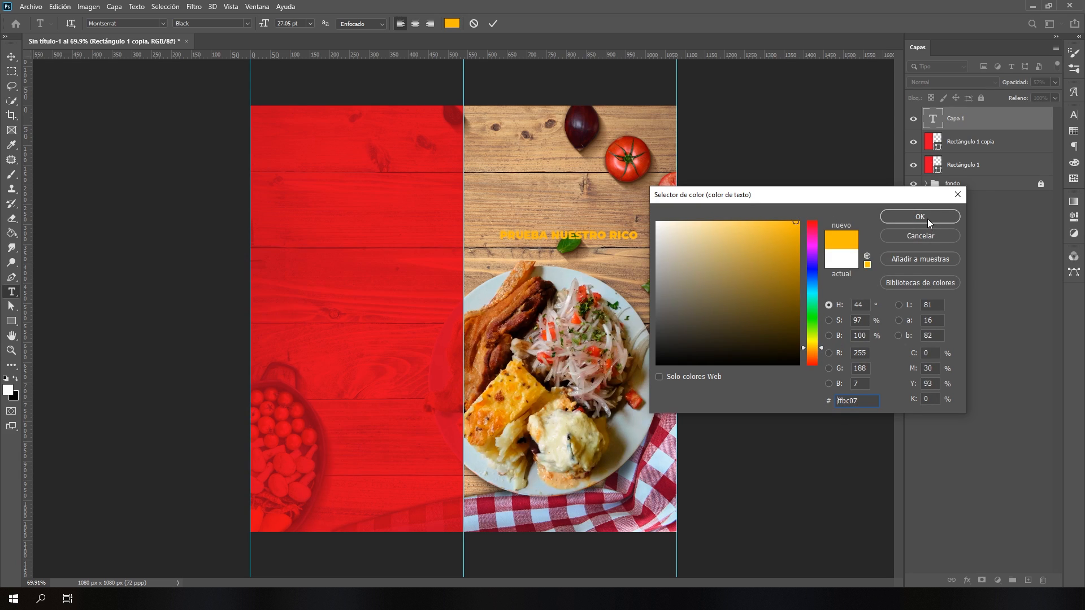
left_click(928, 218)
key("ctrl+Return")
- Move the "PRUEBA NUESTRO RICO" text onto the red panel at the same height
key("ctrl+t")
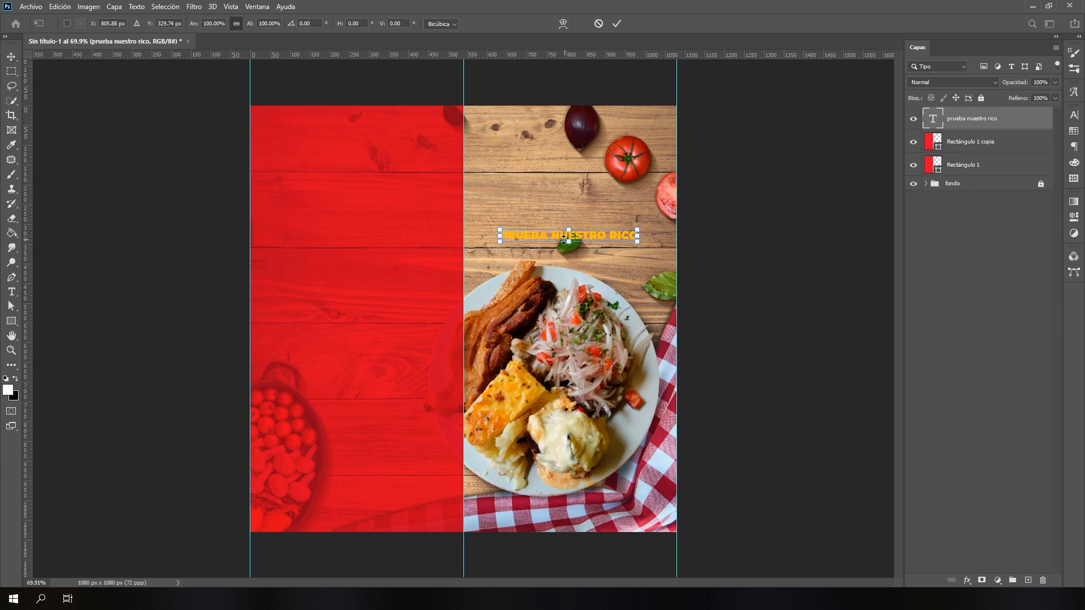
left_click_drag(556, 240, 331, 239)
left_click(617, 24)
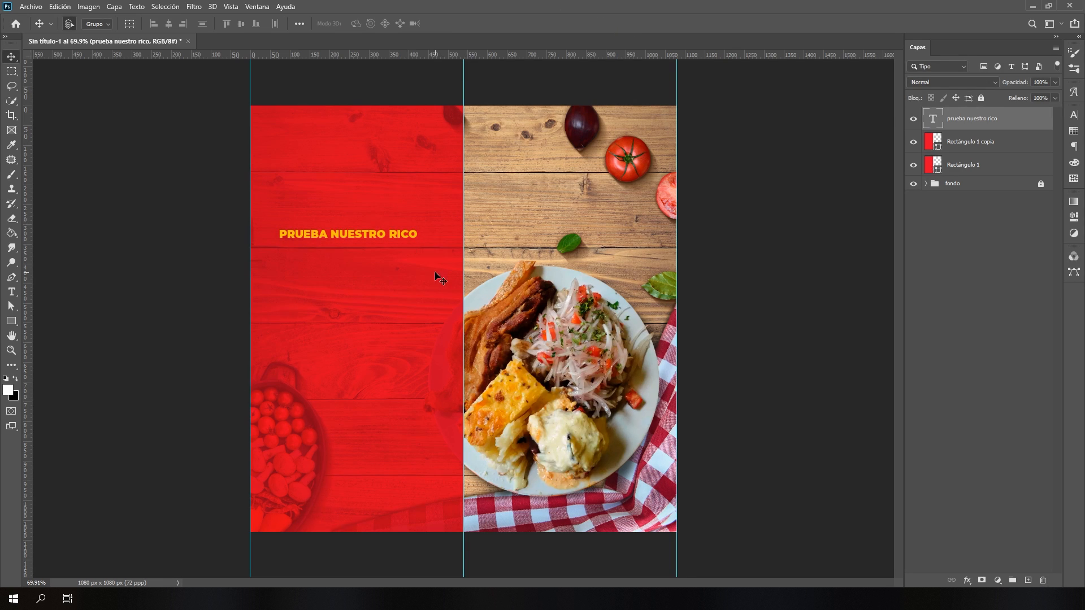
- Duplicate the yellow text lower on the red panel and change the copy to "ESTÁ PARA CHUPARSE LOS DEDOS"
left_click_drag(359, 240, 354, 343)
double_click(354, 342)
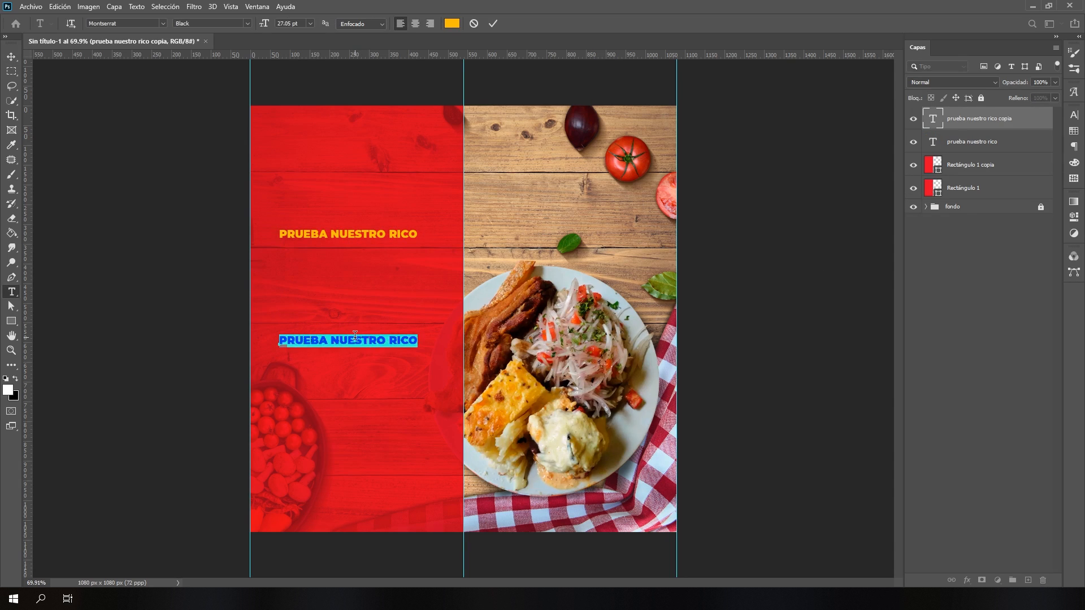
type("ESTÁ ")
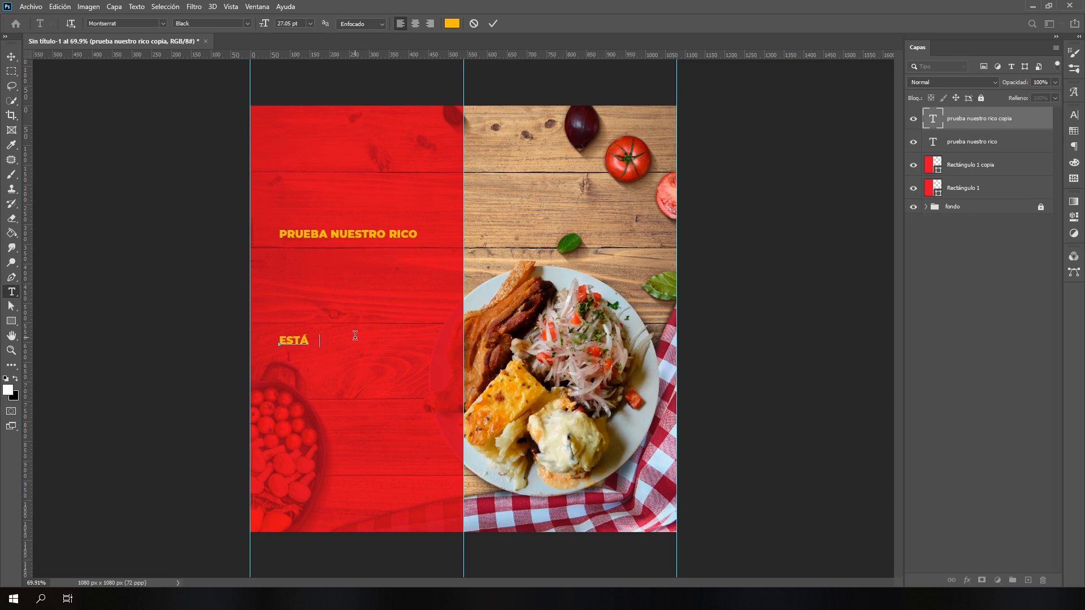
type("PARA CHUPARSE L")
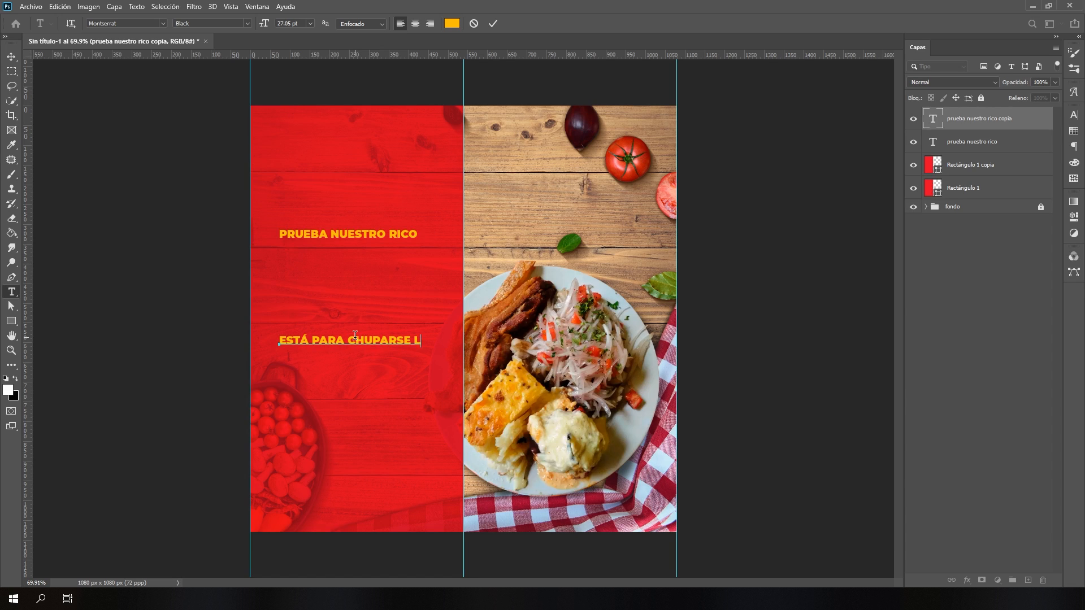
type("OS DEDOS")
left_click(12, 57)
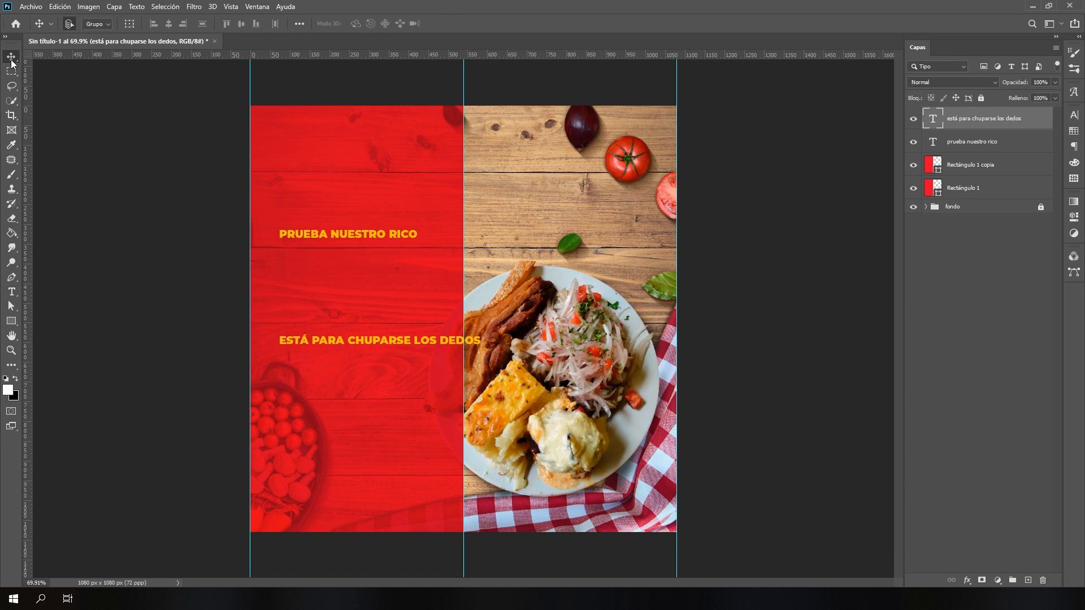
- Scale both yellow text lines down together to about 21.7 pt so they fit inside the red panel
left_click(991, 142, "shift")
key("ctrl+t")
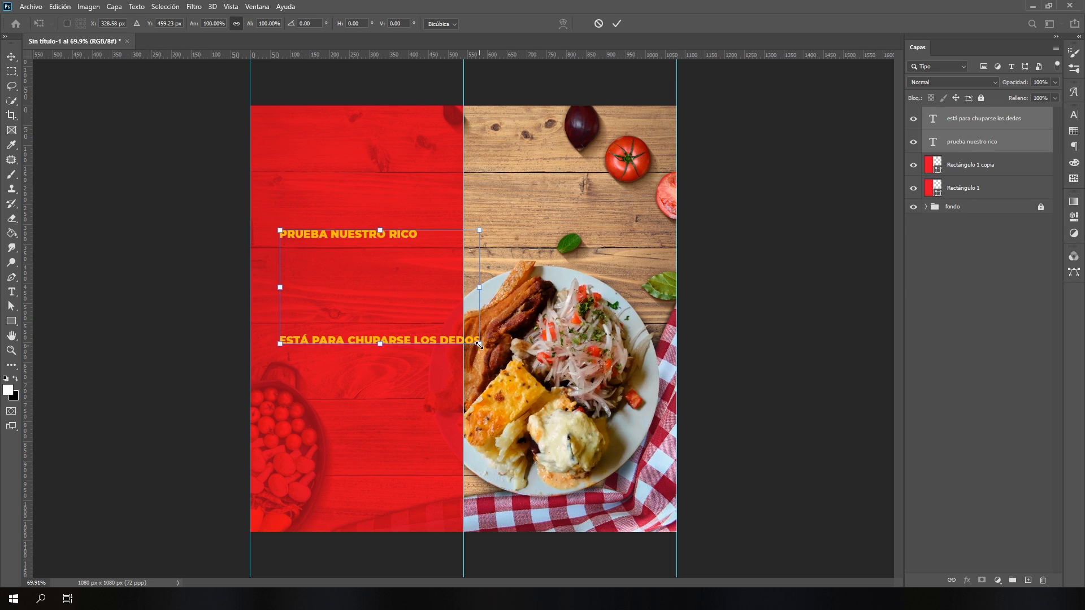
left_click_drag(480, 344, 390, 276)
left_click(617, 23)
- Duplicate the "ESTÁ PARA CHUPARSE LOS DEDOS" text between the two lines and change the copy to "MENÚ"
double_click(391, 275)
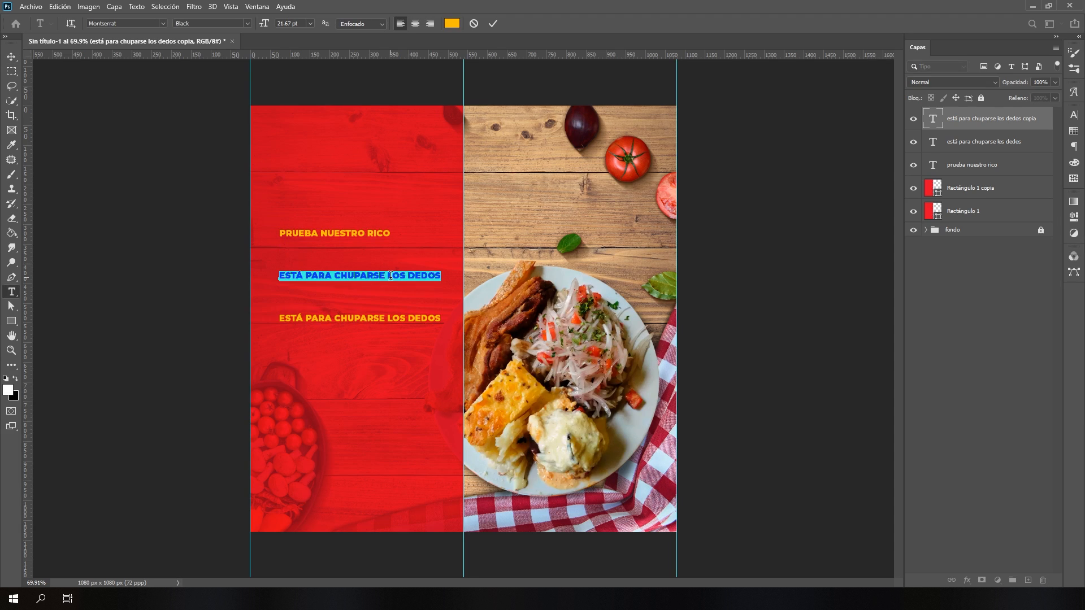
type("MEN")
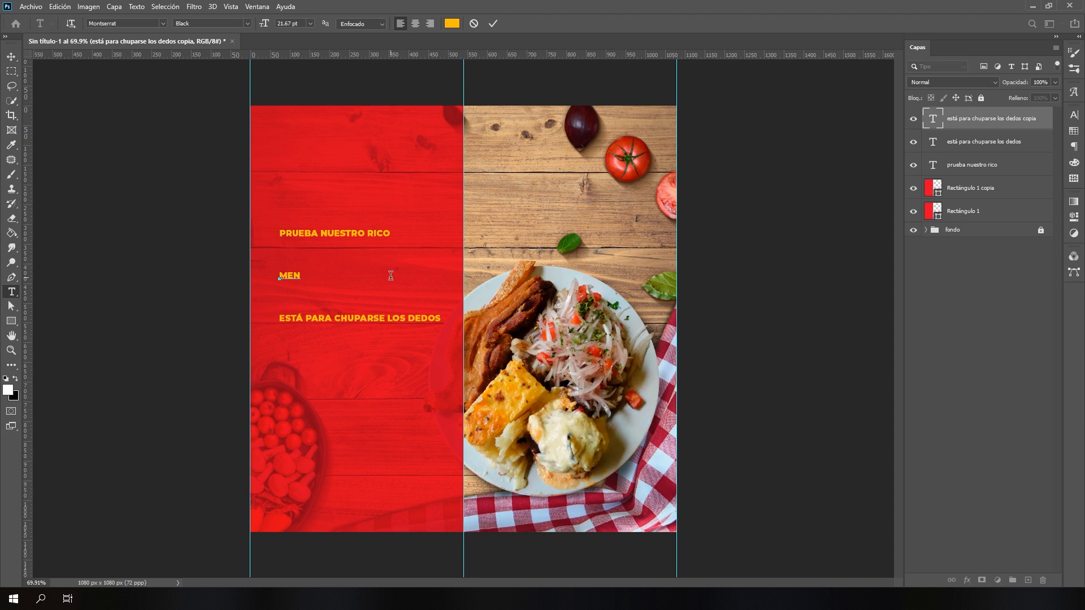
type("Ú")
key("ctrl+Return")
key("Return")
- Make the "MENÚ" text white and set its font to Humble Rought All Caps
left_click(15, 379)
left_click(16, 379)
left_click(143, 25)
type("humble")
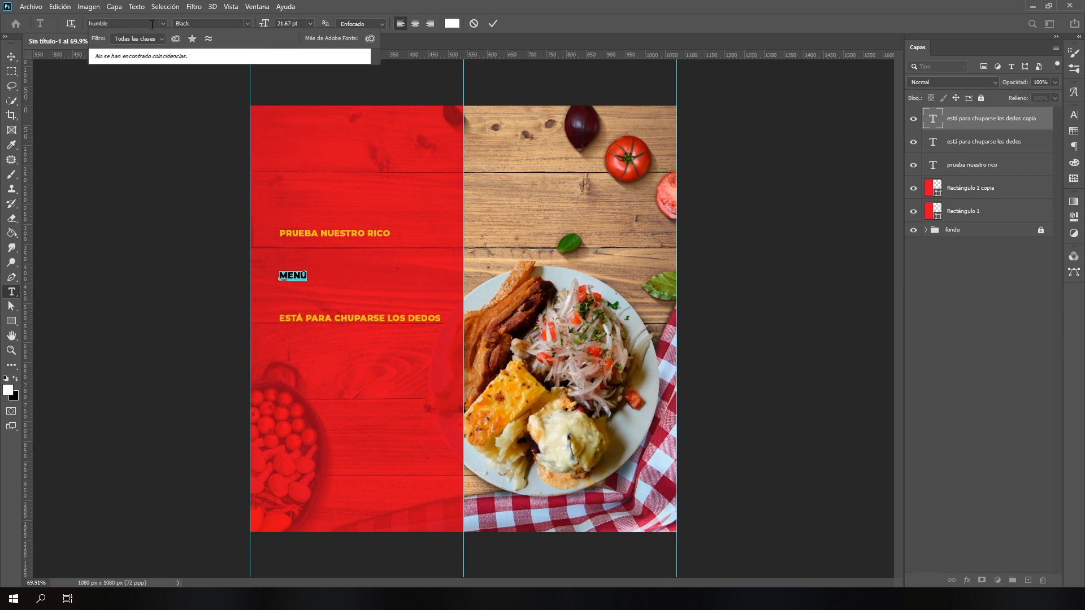
left_click(222, 53)
left_click(493, 23)
- Enlarge "MENÚ" to about 175 pt beneath "PRUEBA NUESTRO RICO" and move the "ESTÁ PARA CHUPARSE LOS DEDOS" line further down
key("ctrl+t")
left_click_drag(306, 271, 430, 185)
left_click_drag(393, 208, 400, 247)
key("Return")
left_click_drag(399, 318, 399, 363)
- Duplicate the "MENÚ" text directly below it and change the copy to "criollazo"
left_click(383, 268)
key("ctrl+j")
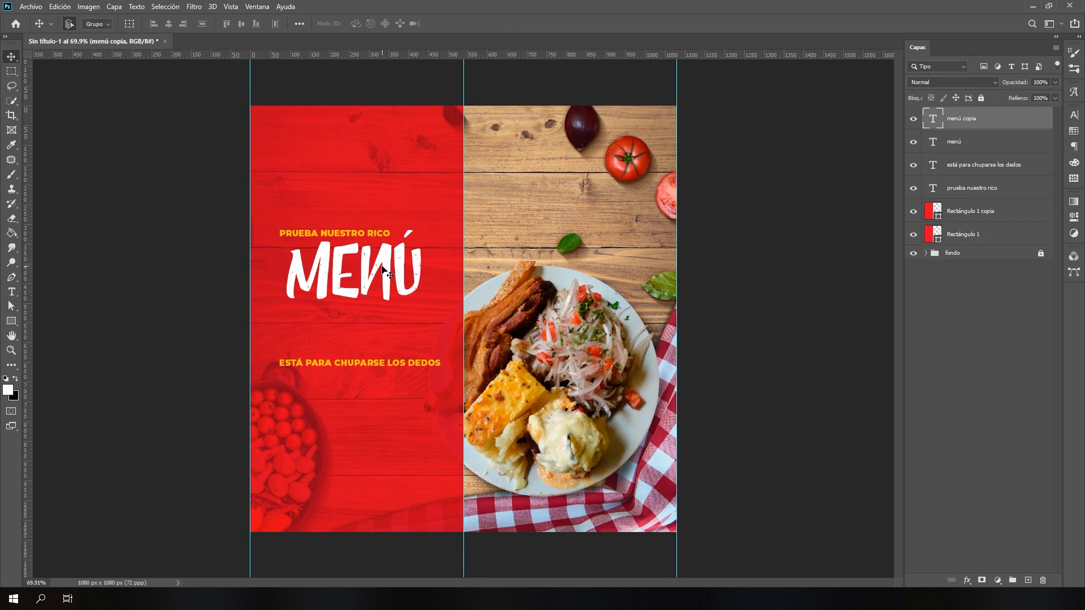
left_click_drag(383, 270, 377, 326)
double_click(377, 326)
type("criollazo")
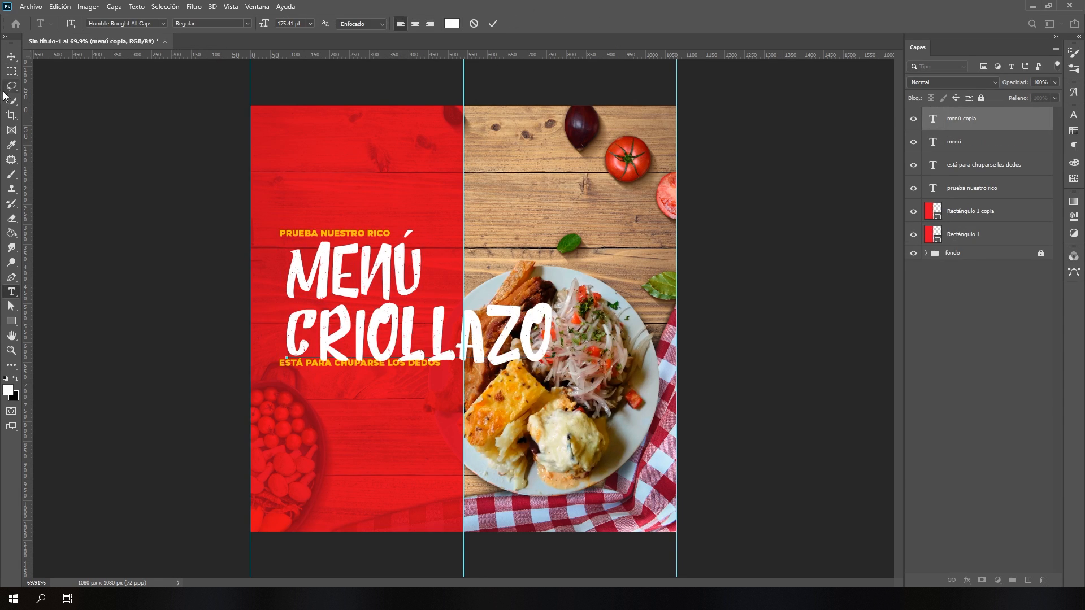
key("ctrl+Return")
- Scale "CRIOLLAZO" down to roughly the width of "MENÚ" and place it just beneath that word
key("ctrl+t")
left_click_drag(555, 385, 417, 343)
left_click_drag(396, 311, 396, 316)
key("Return")
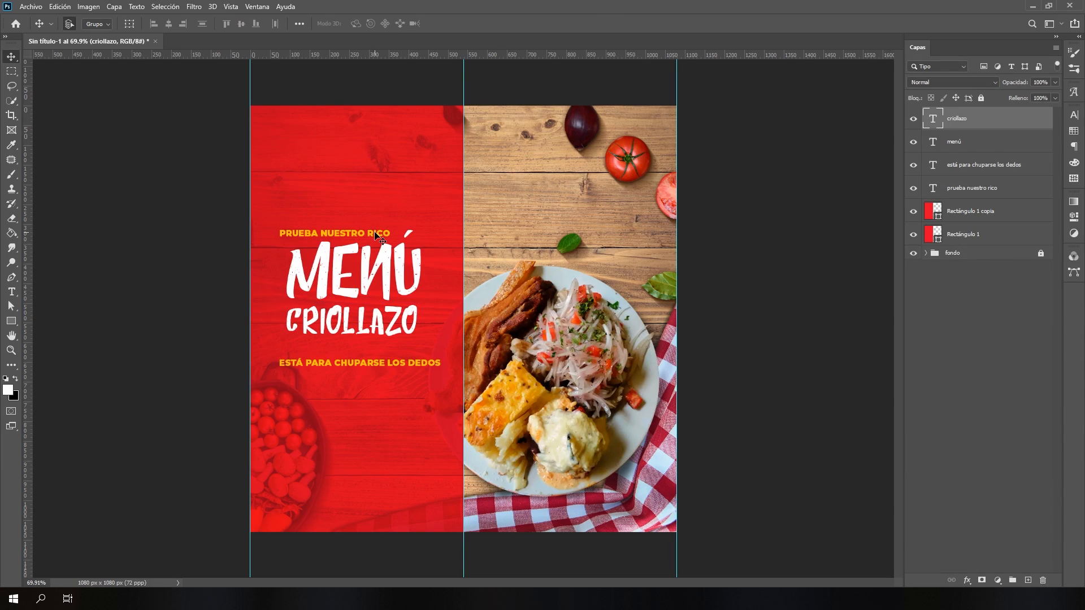
- Scale the two yellow lines to about 85% and position them directly above and below the "MENÚ CRIOLLAZO" headline
left_click_drag(368, 363, 361, 349)
left_click(367, 348, "shift")
key("ctrl+t")
left_click_drag(371, 233, 420, 237)
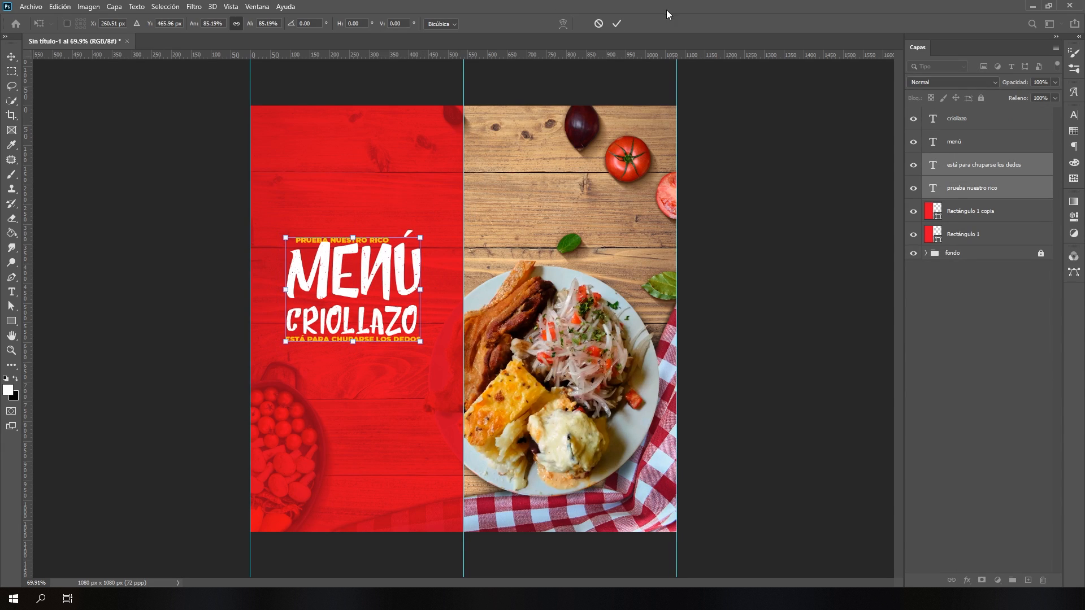
left_click(616, 24)
- Place the "logo" image from the Materiales folder above the headline on the red panel and shrink it to fit there
key("alt+Tab")
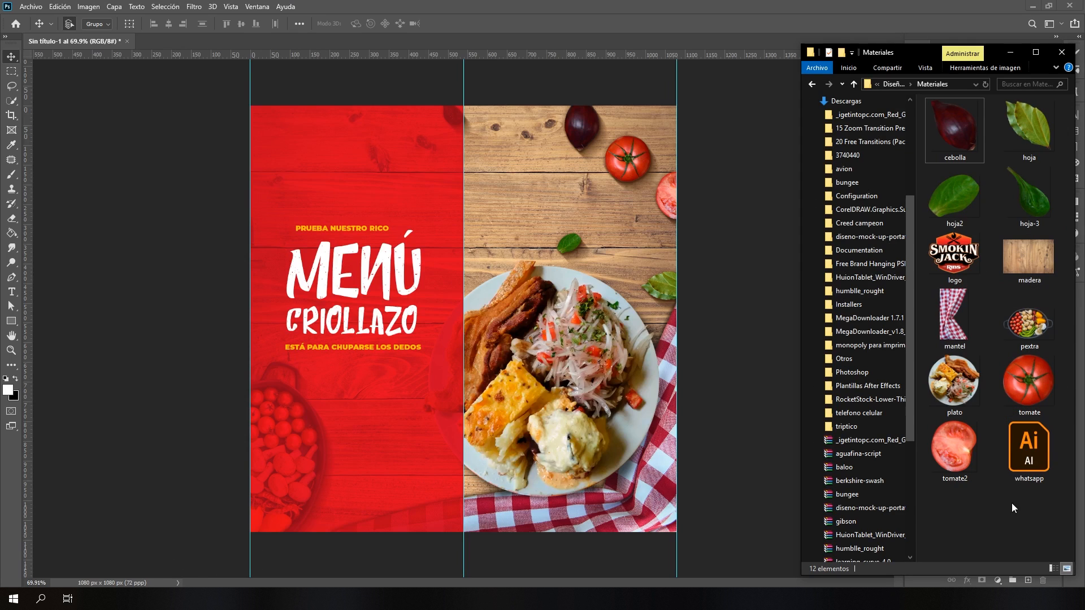
left_click_drag(955, 257, 349, 168)
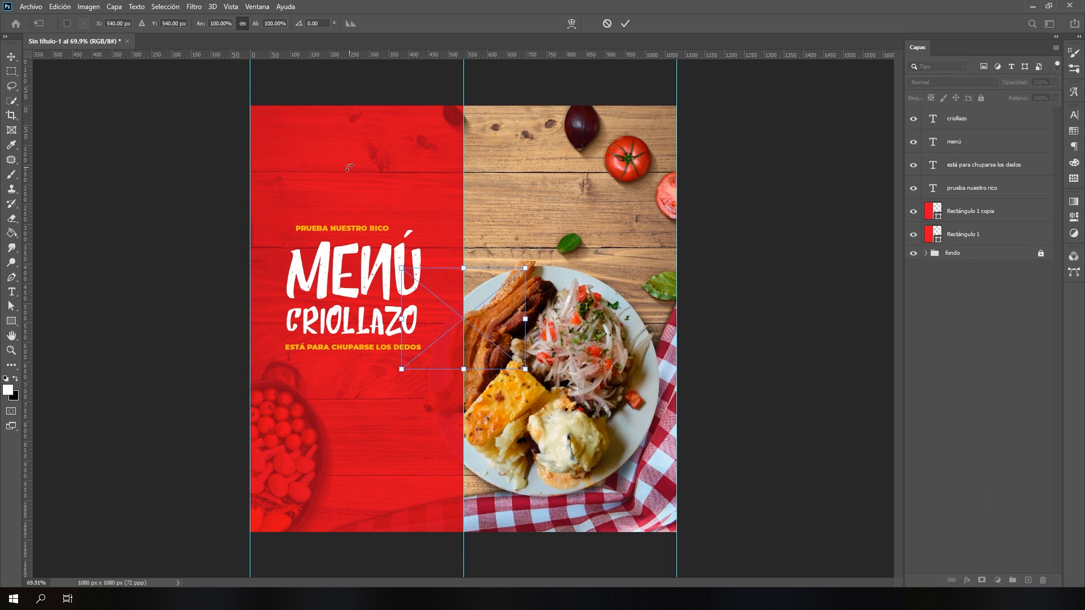
left_click_drag(452, 303, 355, 164)
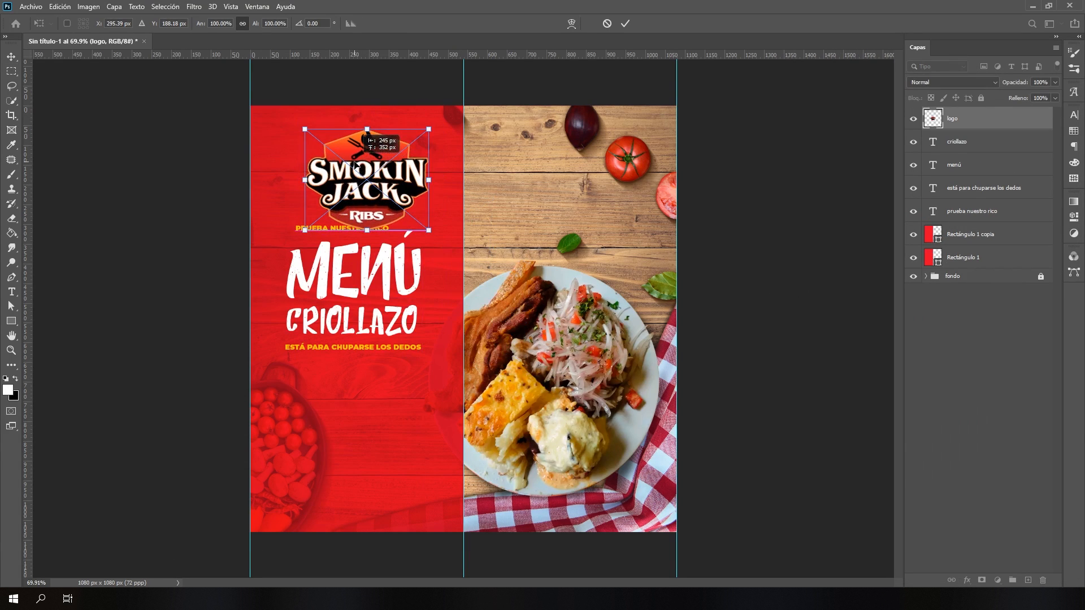
left_click_drag(430, 231, 369, 181)
left_click(625, 25)
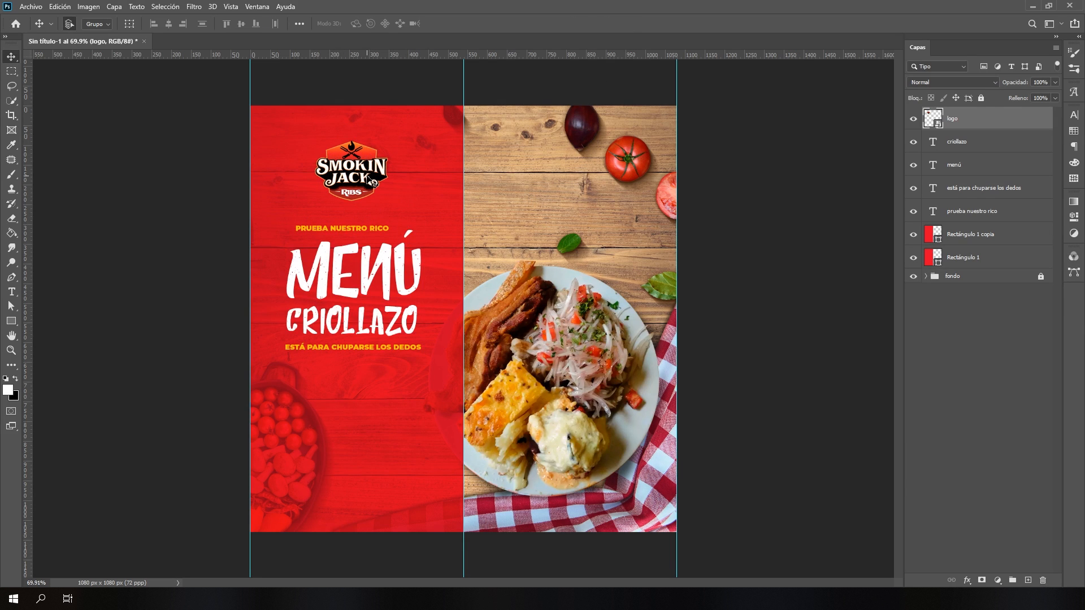
- Give the logo an 8 px white Exterior stroke (Trazo) layer style
key("ctrl+0")
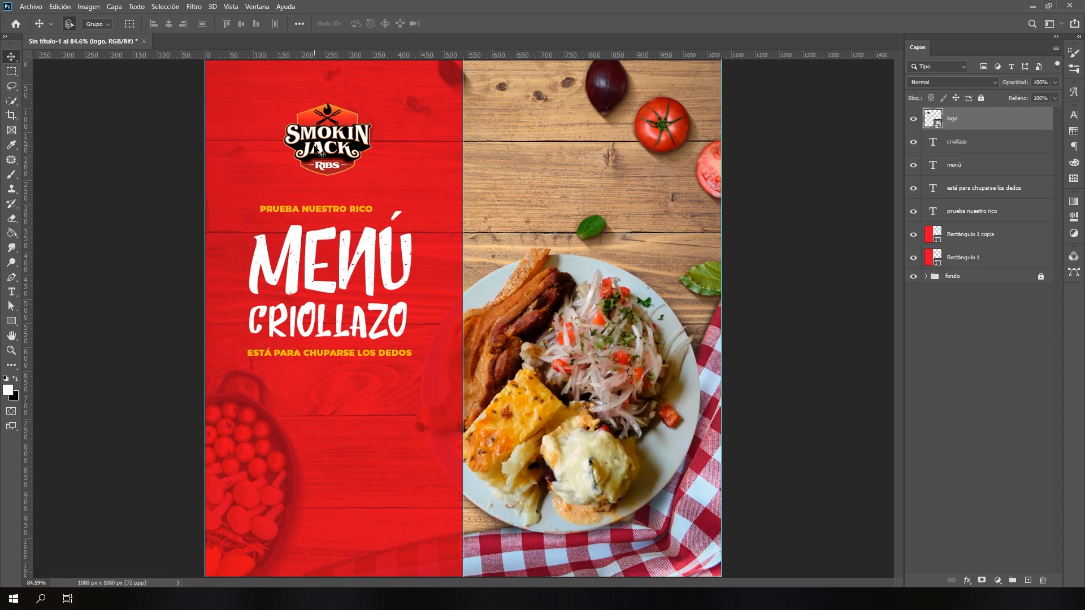
double_click(1004, 126)
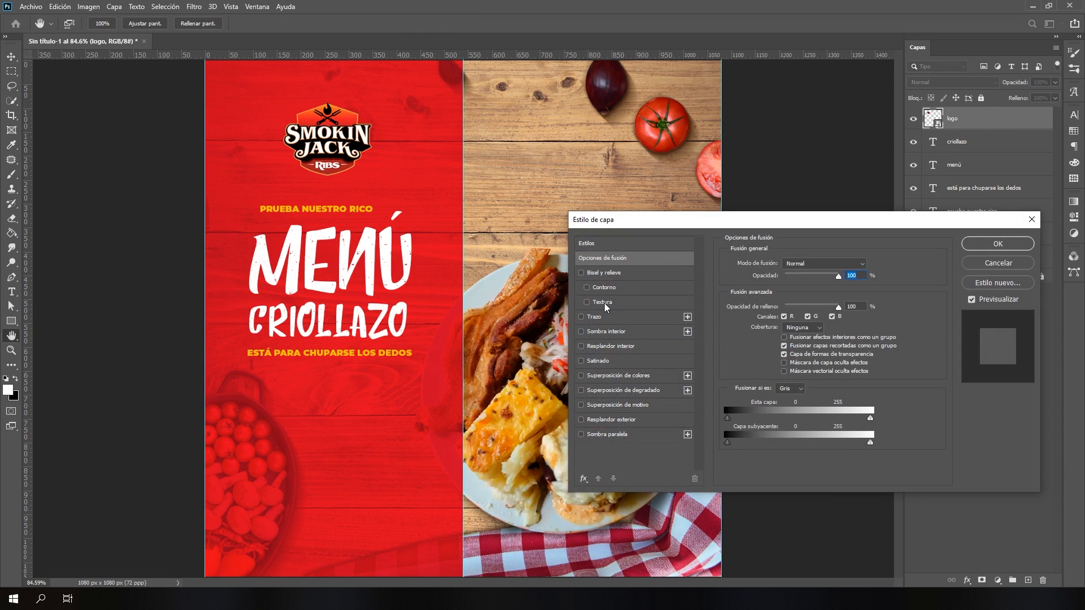
left_click(598, 317)
left_click(757, 345)
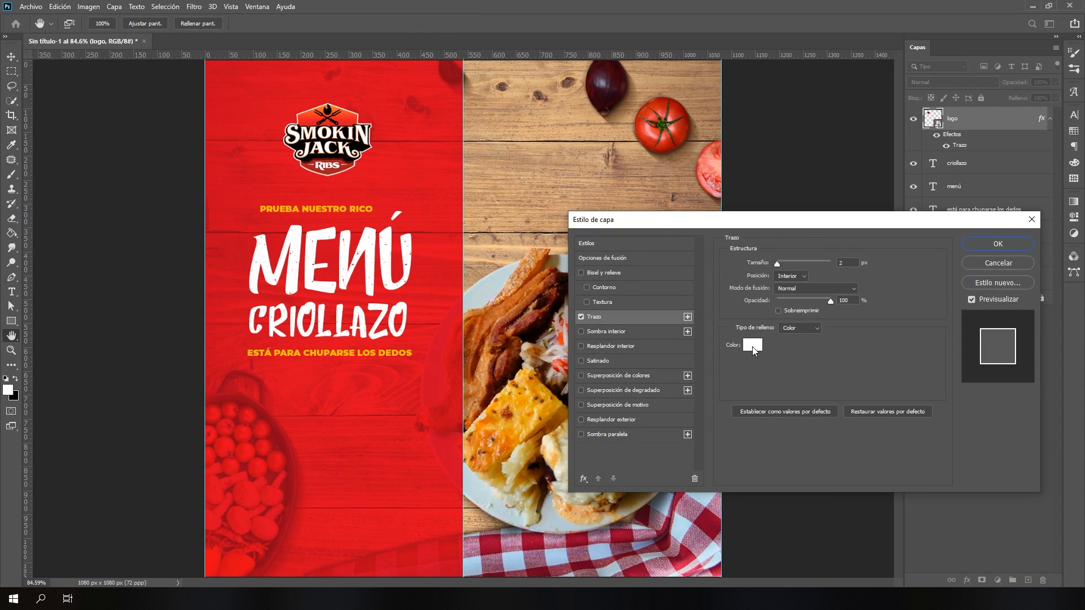
left_click(942, 216)
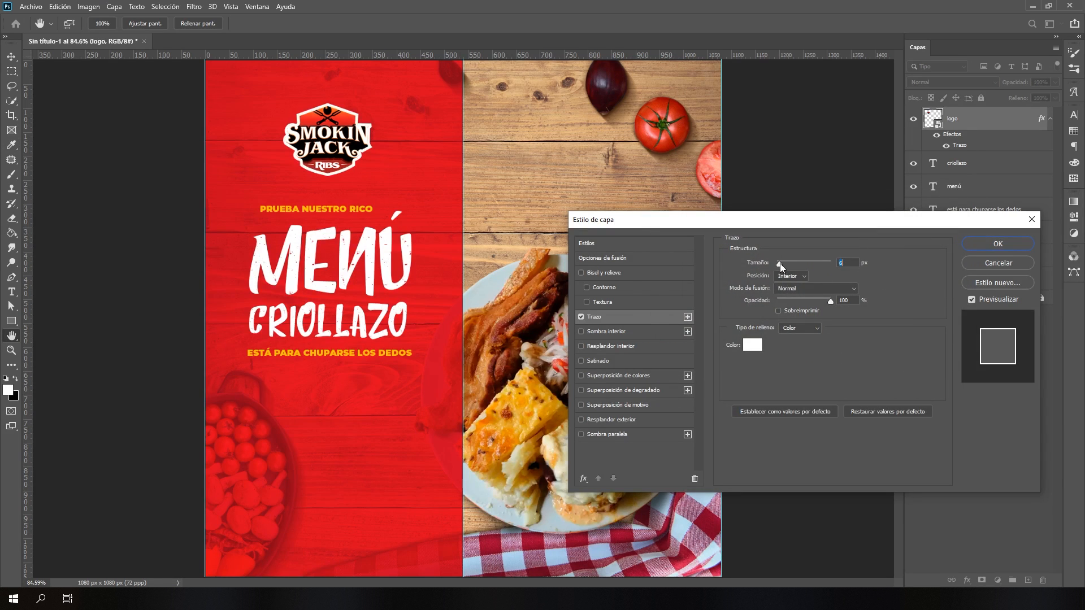
left_click_drag(779, 263, 781, 263)
left_click(788, 276)
left_click(790, 290)
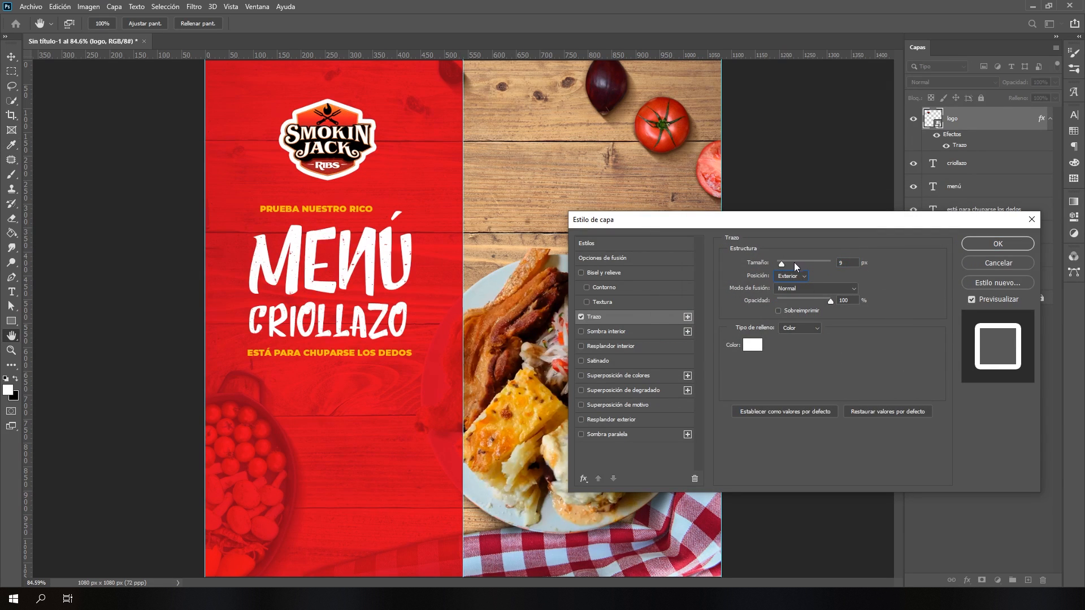
type("8")
left_click(997, 243)
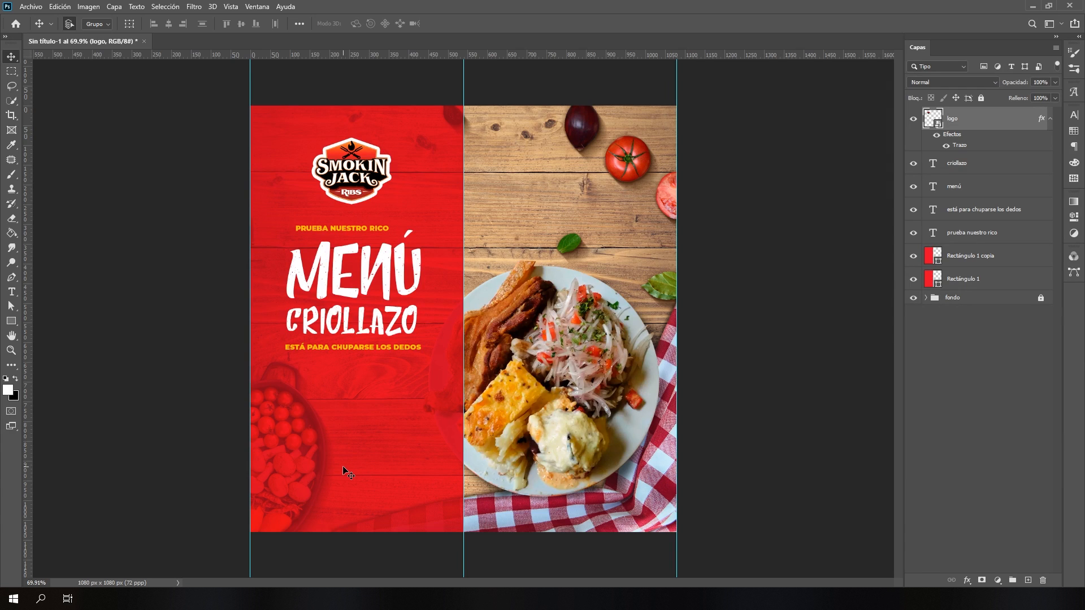
- Place the "whatsapp" Illustrator file as a smart object at about 21% scale below the slogan on the red panel
left_click(96, 599)
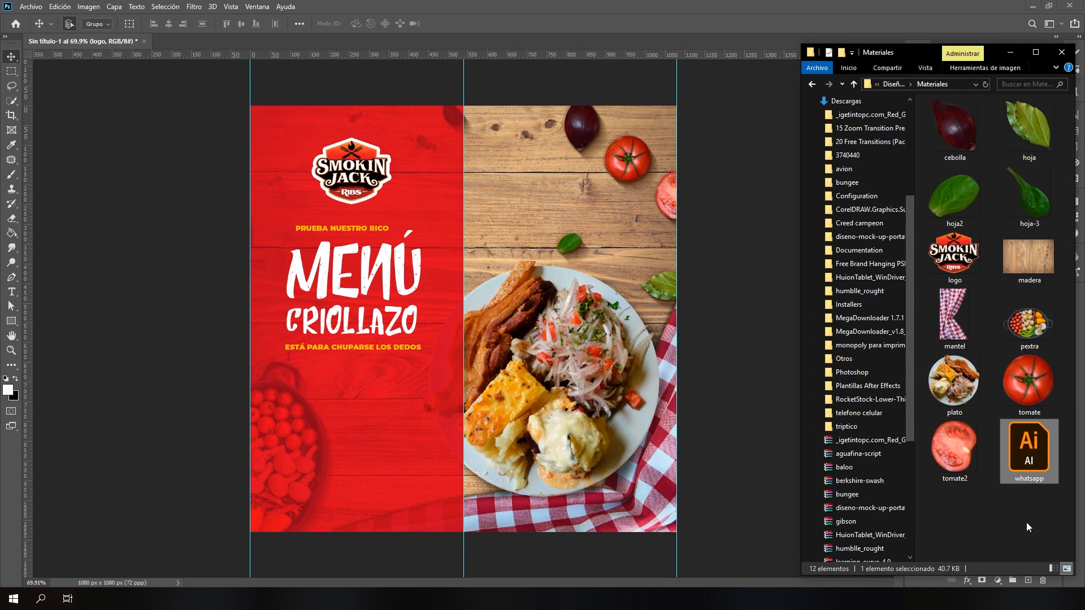
left_click_drag(1029, 456, 371, 424)
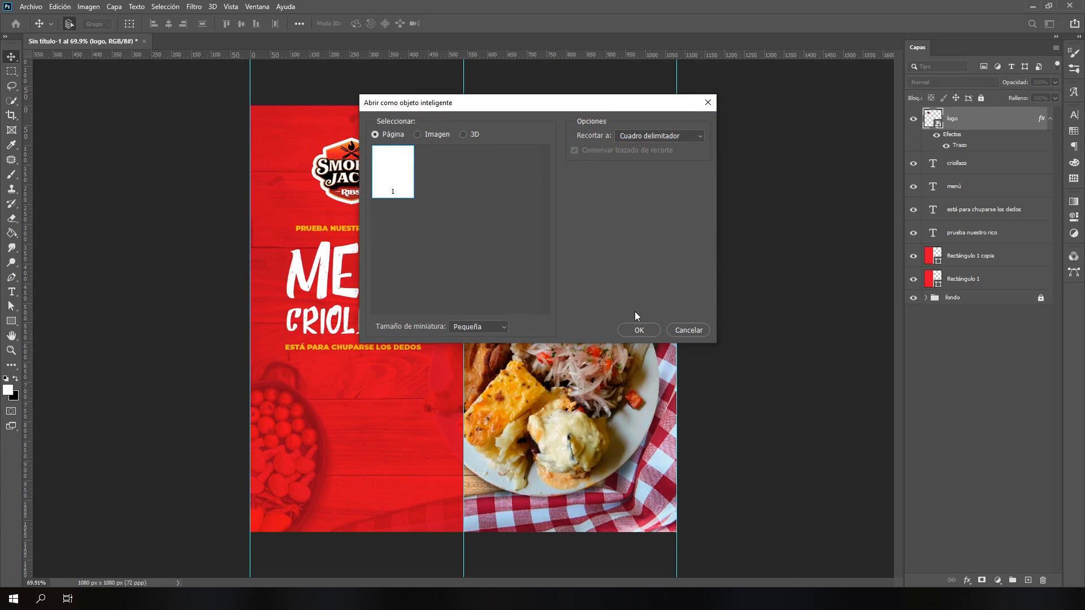
left_click(633, 327)
left_click_drag(567, 217, 356, 435)
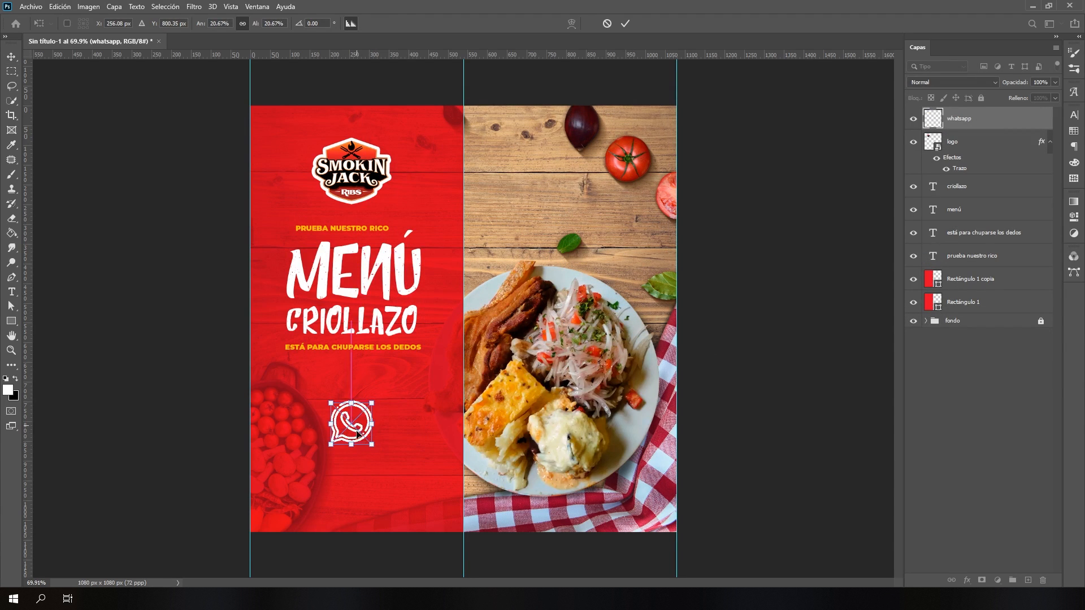
left_click(625, 23)
- Add a text line with the contact phone number in Montserrat Black and make it white
key("t")
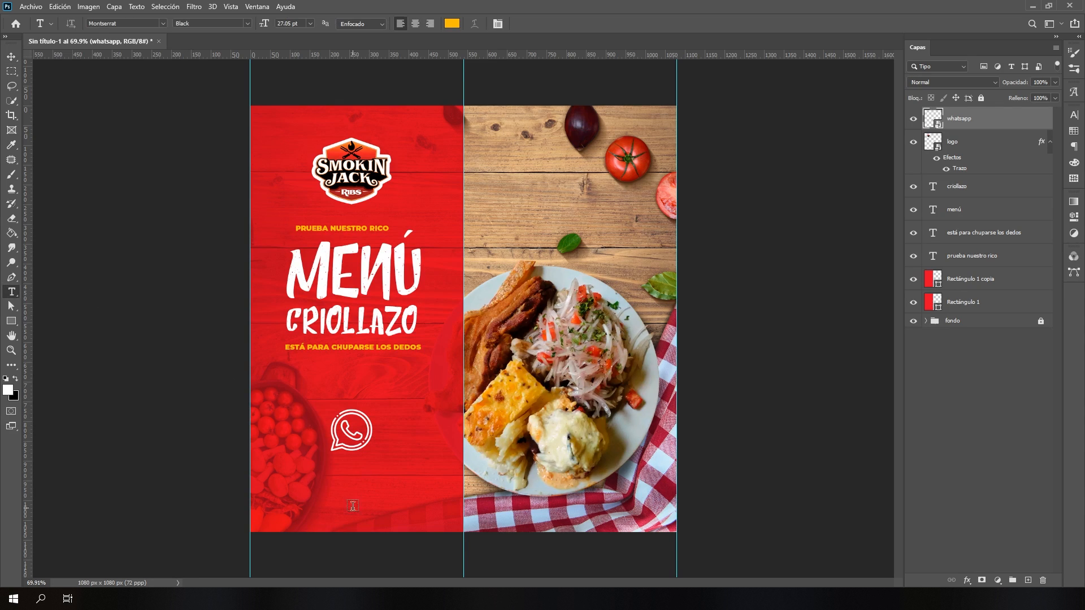
left_click(515, 450)
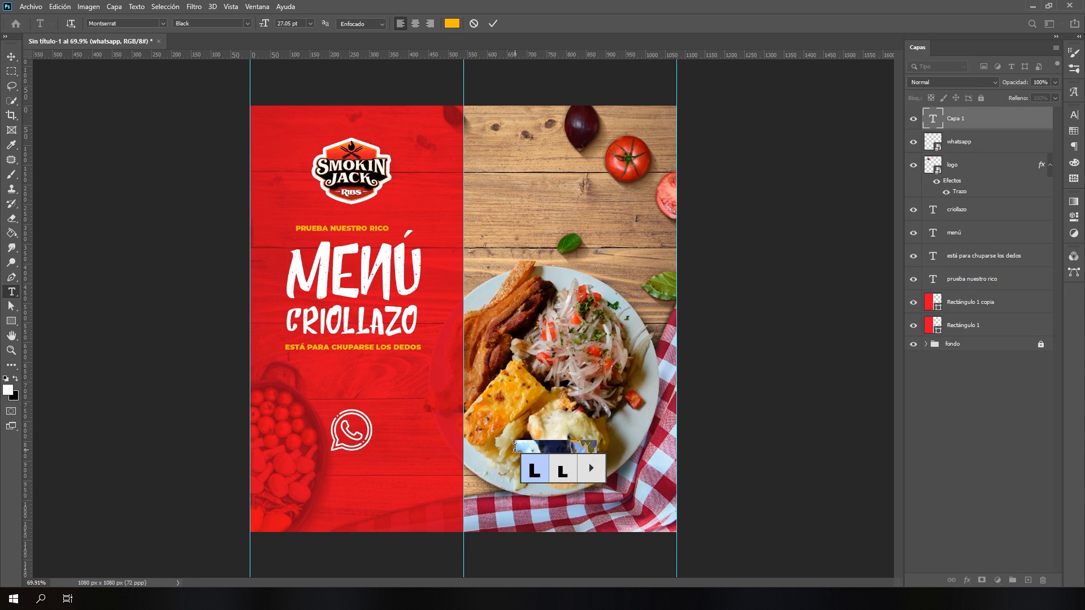
key("BackSpace")
type("526")
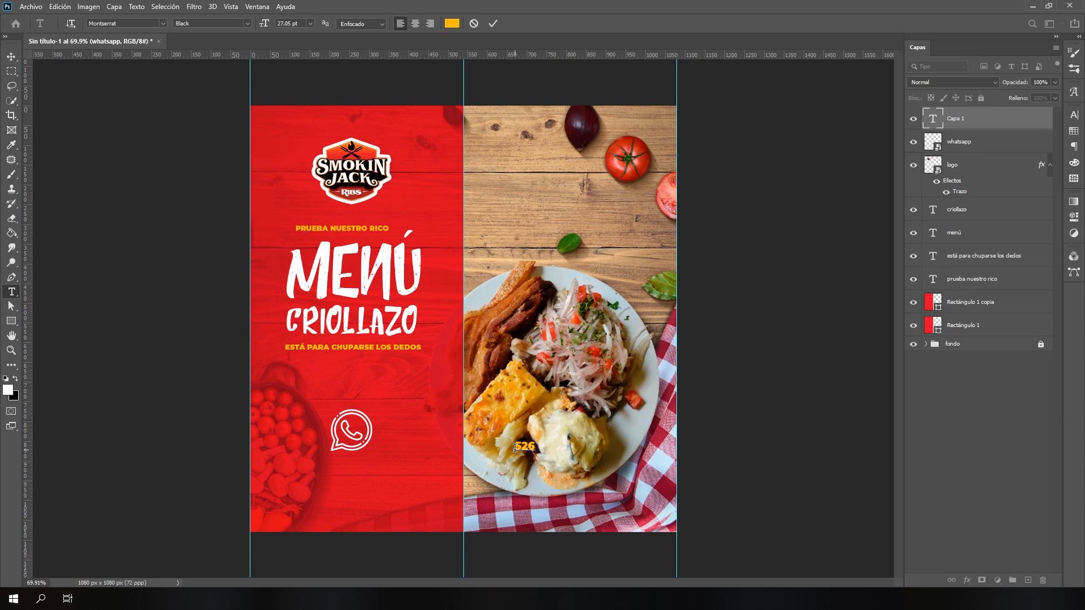
type("42")
key("ctrl+a")
left_click(15, 379)
left_click(15, 379)
key("ctrl+Return")
- Scale the phone number to about 170% beneath the WhatsApp icon and append its final digit
key("ctrl+t")
left_click_drag(539, 450, 377, 509)
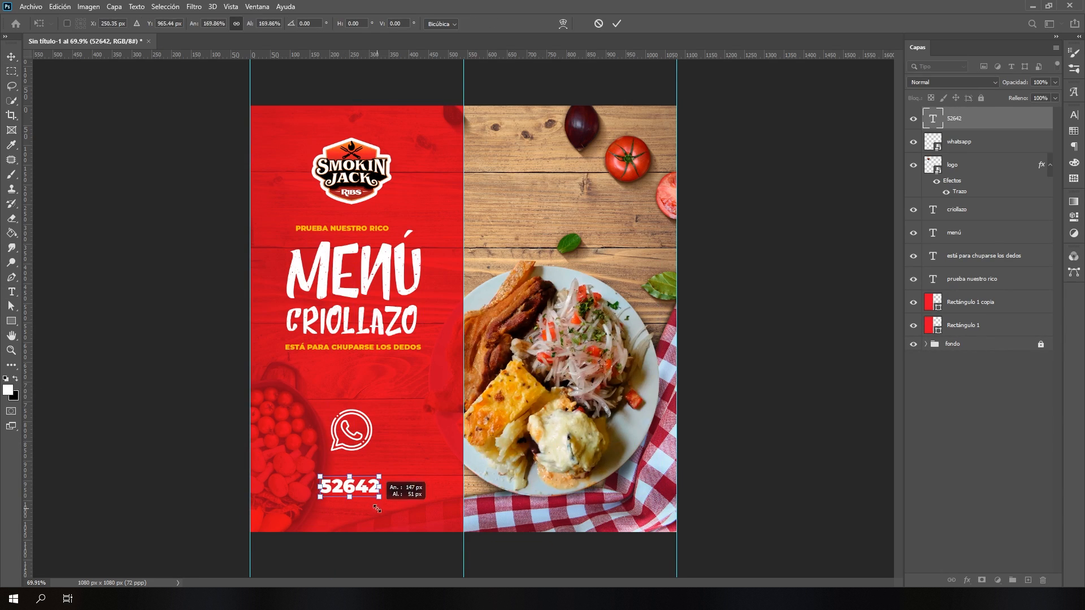
left_click(615, 23)
double_click(370, 487)
left_click(379, 487)
type("4")
left_click(498, 28)
- Enlarge the phone number to about 66 pt and duplicate it just above the original
scroll(396, 409, "up", 3)
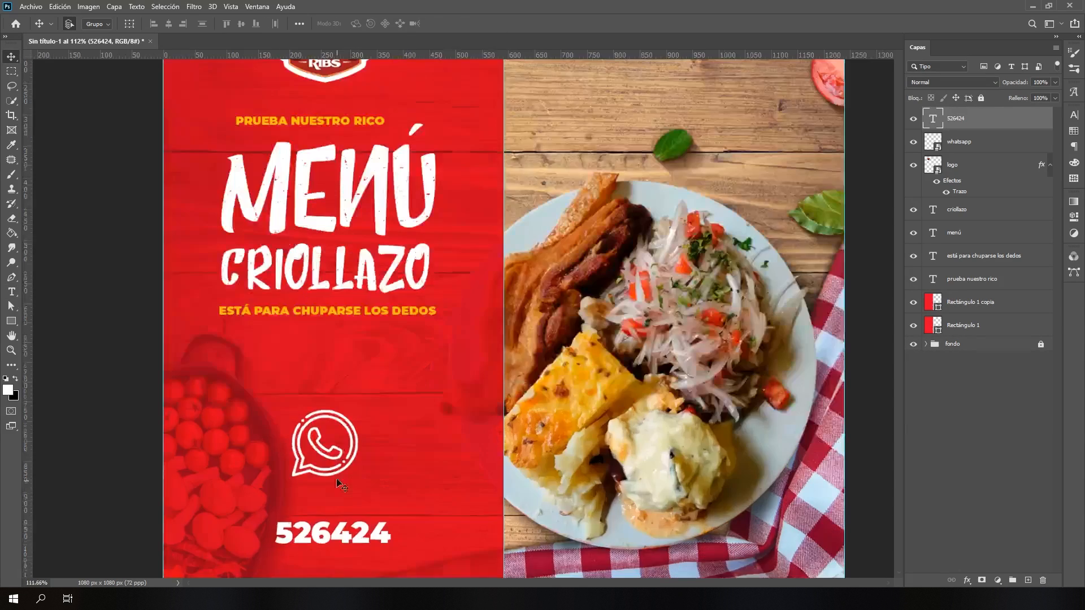
scroll(337, 481, "down", 2)
key("ctrl+t")
left_click_drag(391, 496, 344, 469)
key("Return")
- Change the upper copy of the number to "DELIVERY" in Montserrat Medium and shrink it to sit just above the phone number
double_click(344, 470)
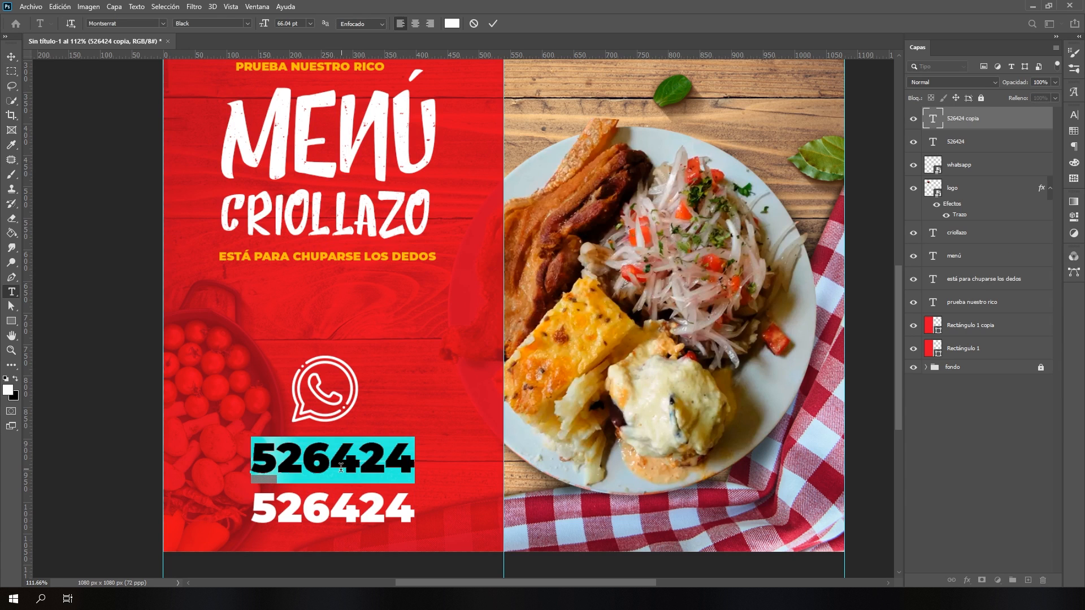
type("DELIVERY")
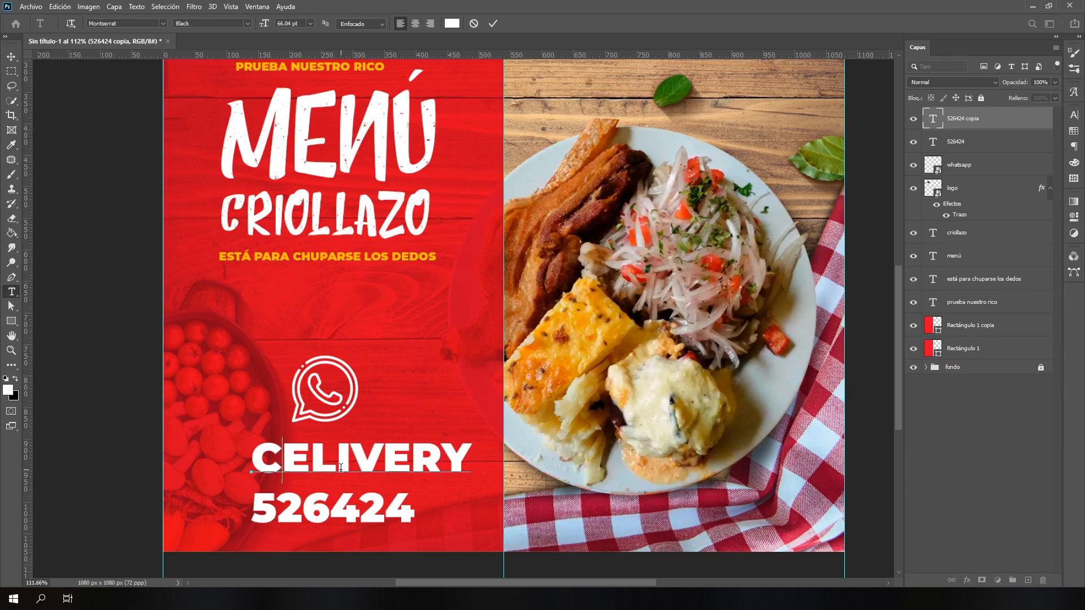
key("ctrl+a")
left_click(226, 24)
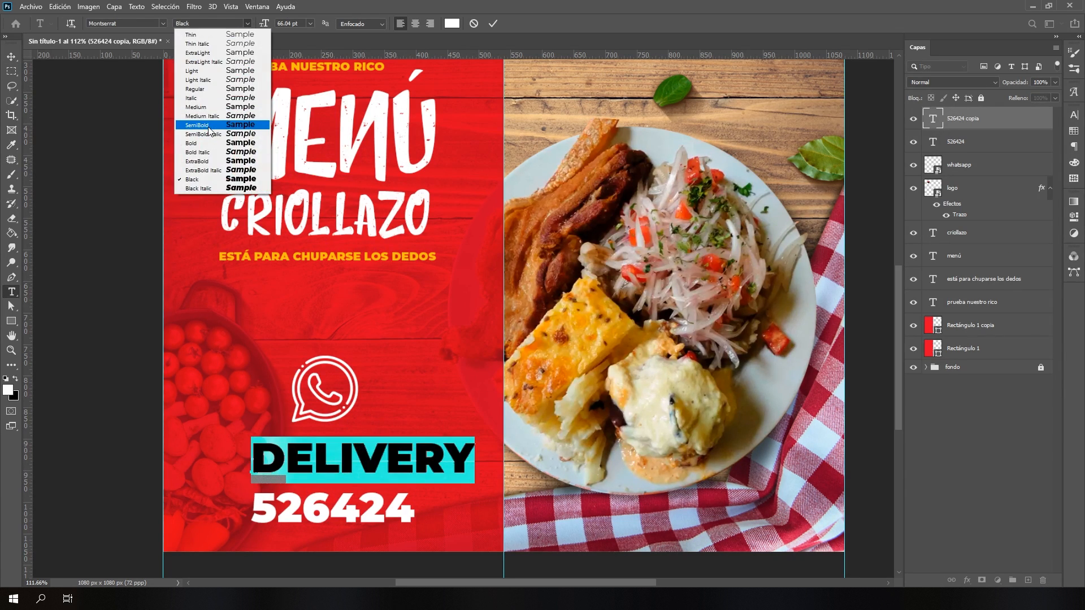
left_click(197, 107)
left_click(493, 24)
key("ctrl+t")
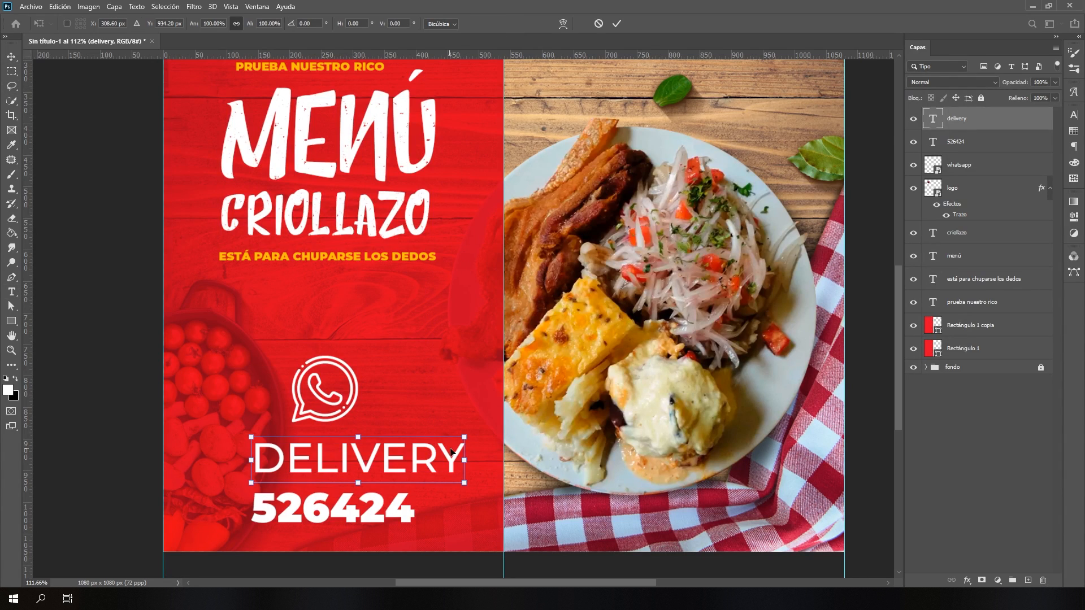
left_click_drag(463, 438, 389, 462)
left_click(617, 24)
- Center the logo, all text lines and the WhatsApp icon horizontally on the red panel
scroll(466, 247, "down", 5)
left_click_drag(364, 130, 390, 468)
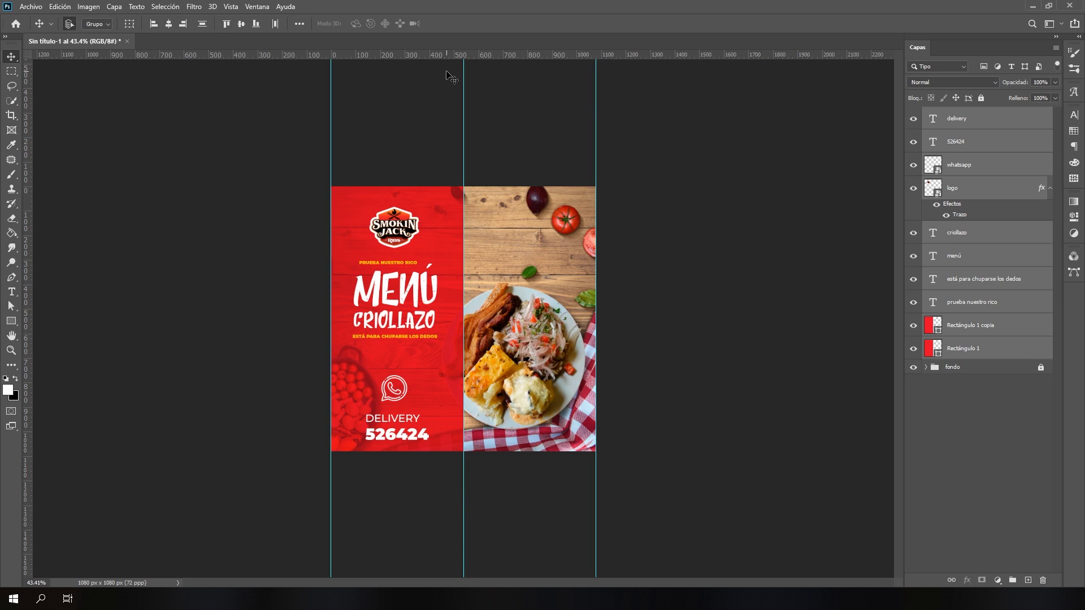
left_click(168, 23)
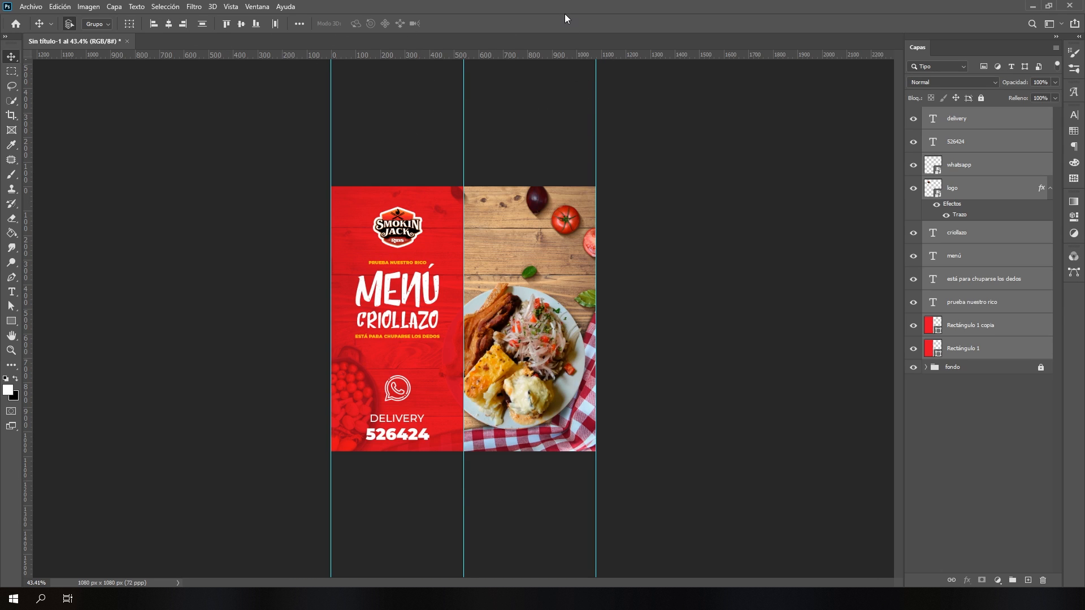
left_click(707, 272)
- Move the headline and its yellow lines slightly down and bring "PRUEBA NUESTRO RICO" closer to "MENÚ"
scroll(328, 320, "up", 2)
left_click_drag(260, 252, 438, 344)
left_click(991, 303)
scroll(372, 361, "up", 3)
scroll(373, 365, "up", 2)
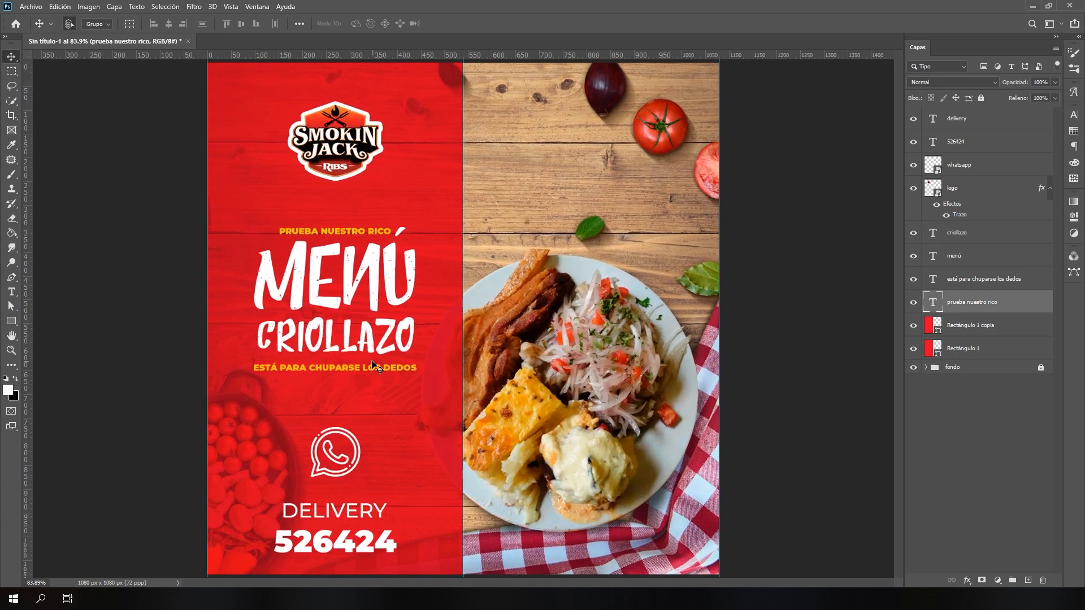
left_click(815, 394)
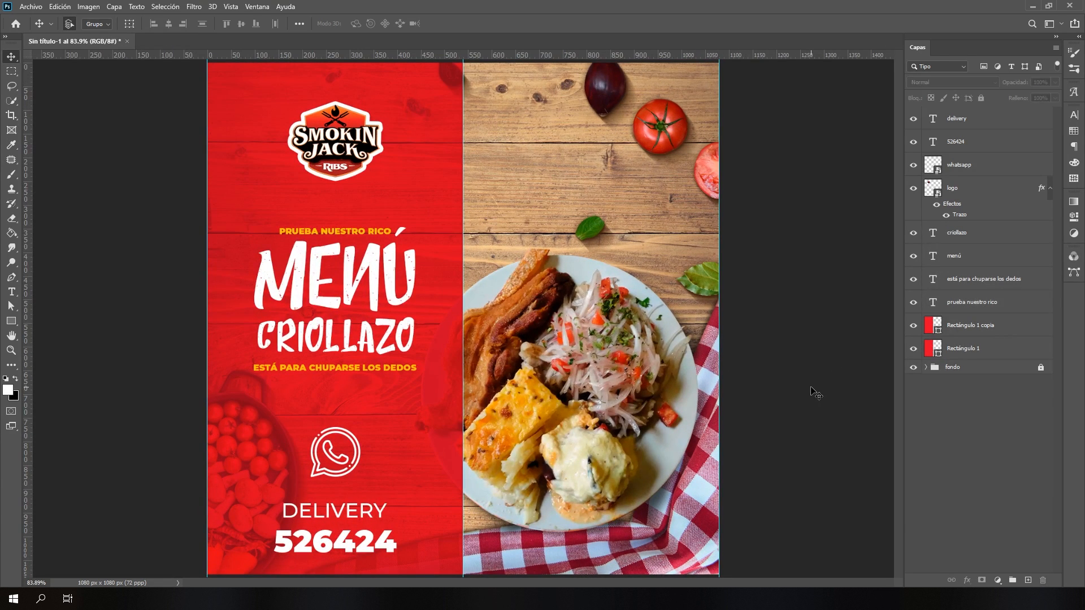